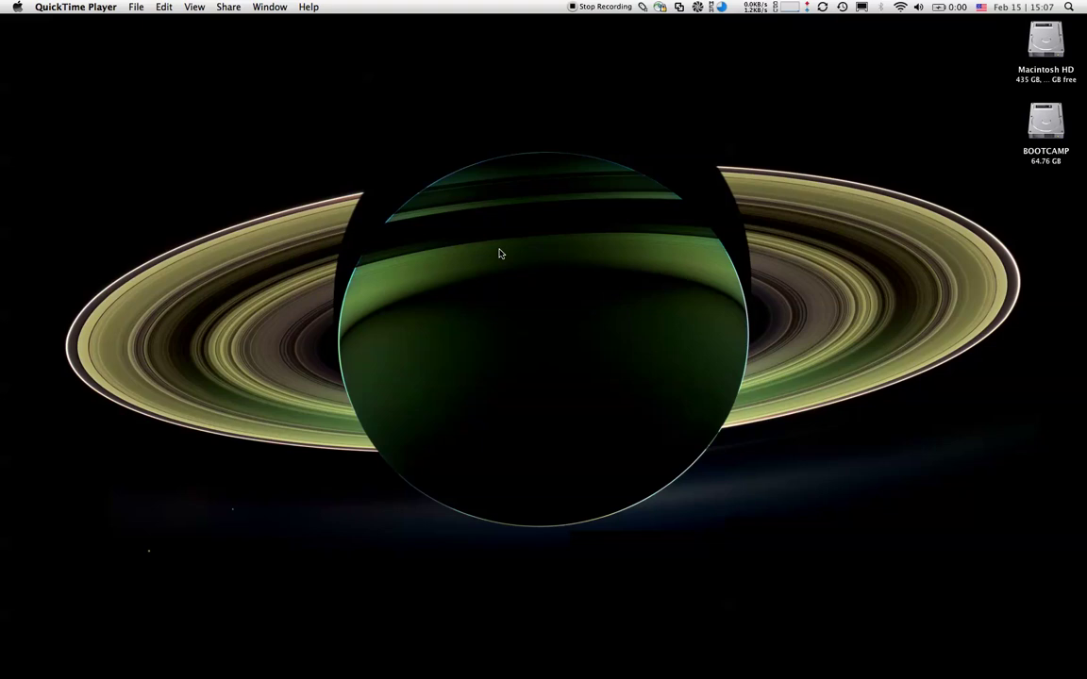
Step: Create a Python virtual environment named demo in iTerm with mkvirtualenv
key(super+Tab)
click(582, 337)
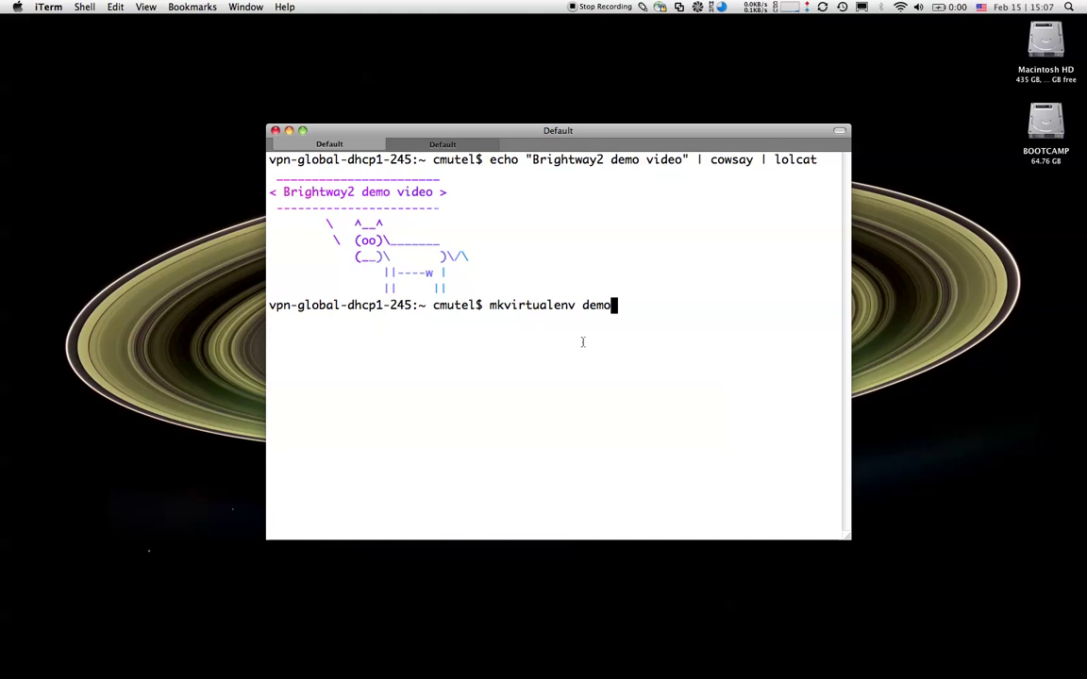
key(Return)
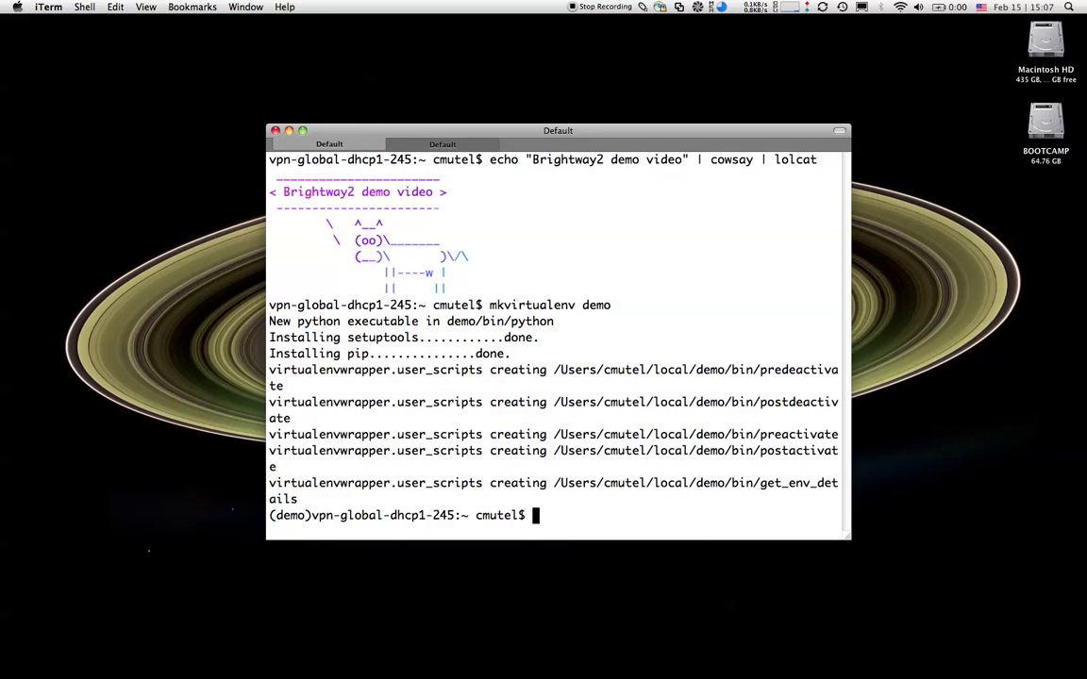
Step: Enable global site-packages for demo and enter the pip install brightway2 command
text(toggleglobalsitepackages)
key(Return)
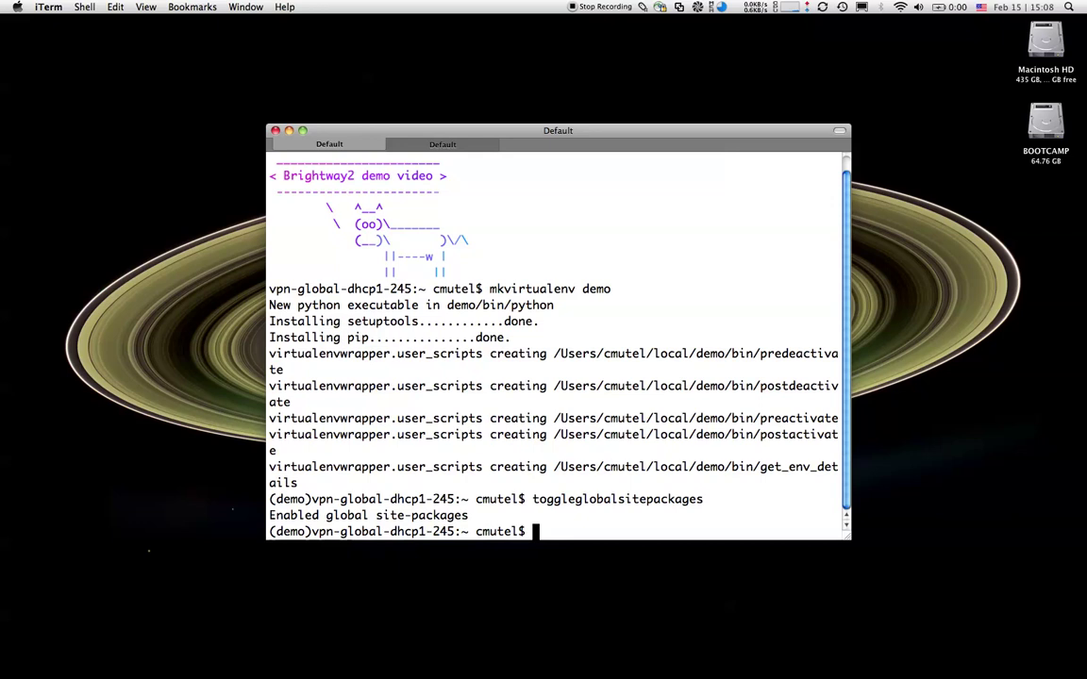
text(pip insta)
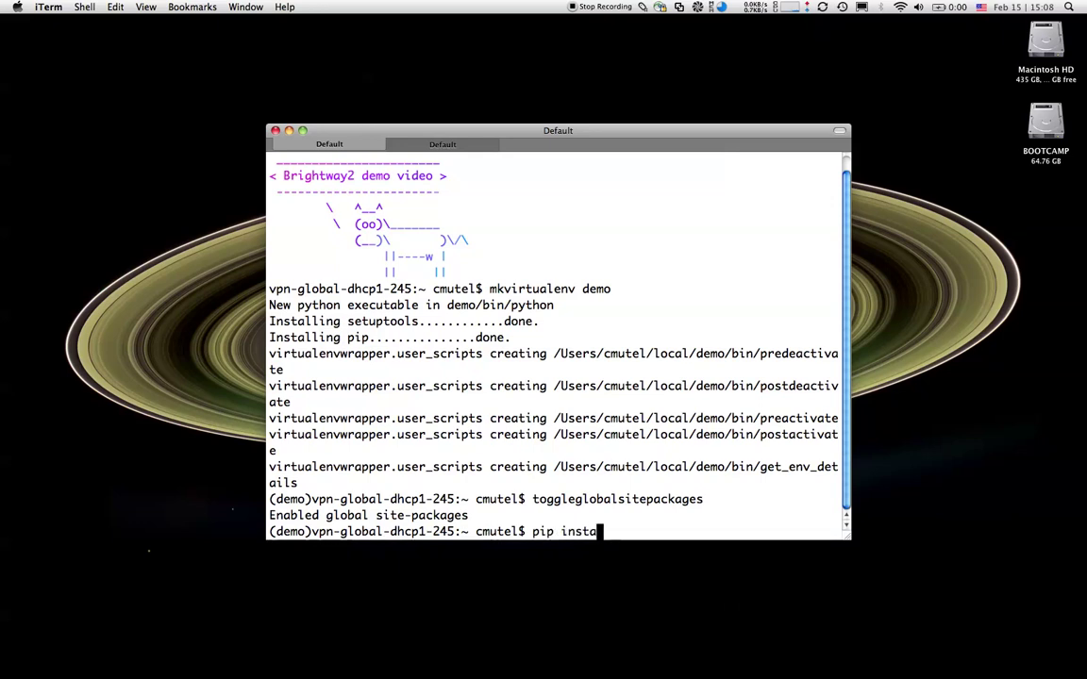
text(ll brightway2)
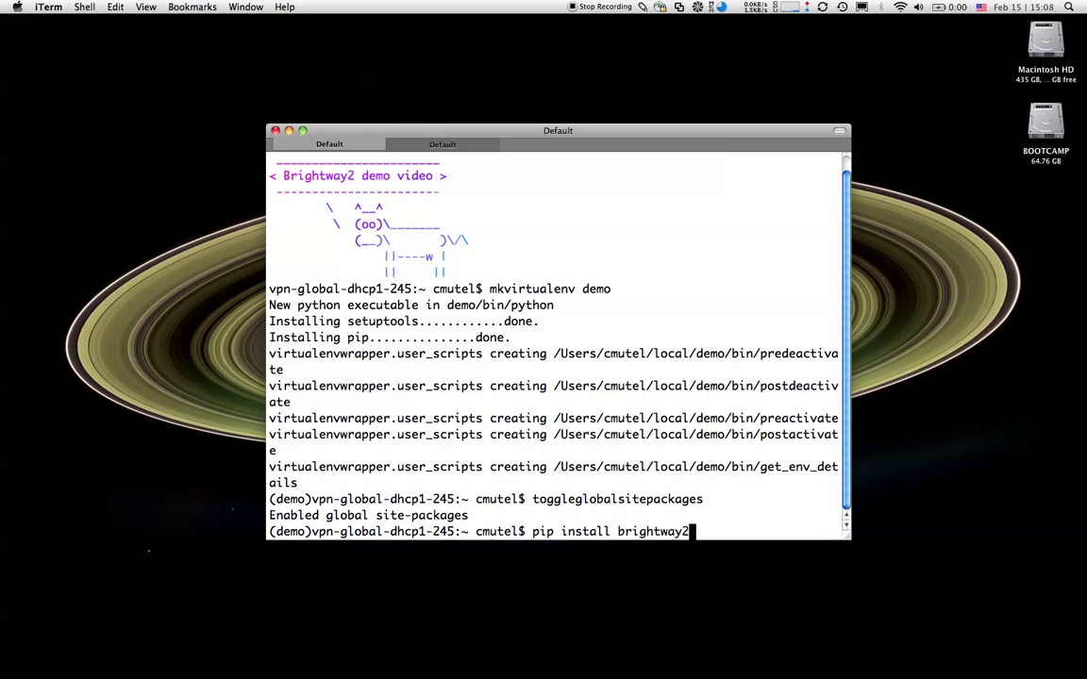
Step: Install brightway2 with pip and launch bw2-web.py serving on 127.0.0.1:5000
key(Return)
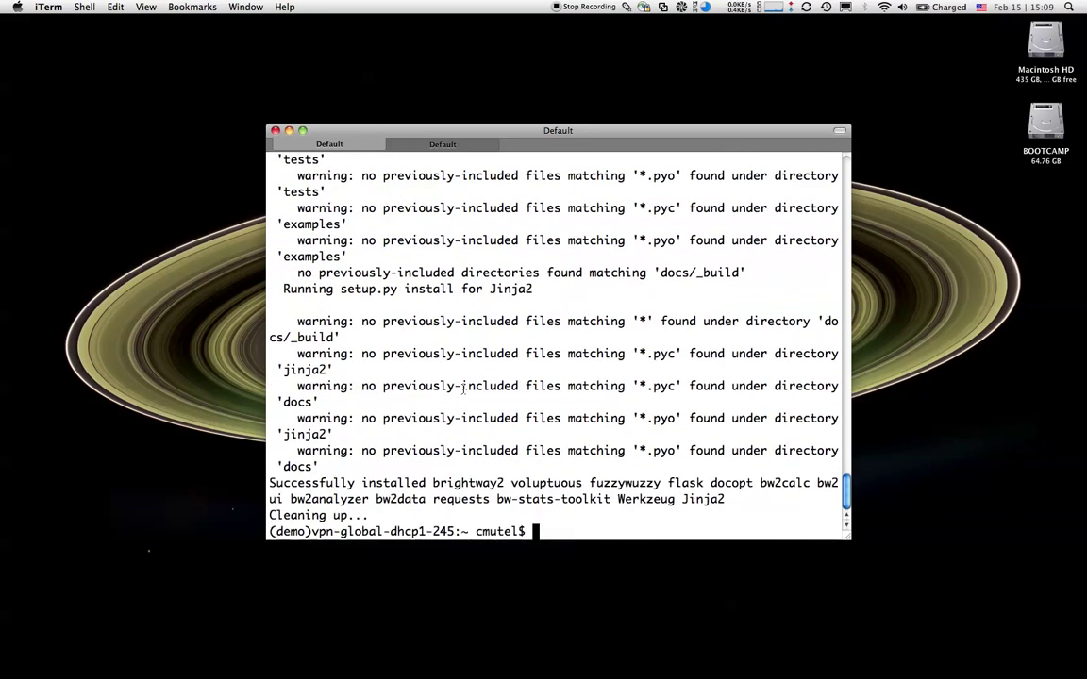
text(bw2-we)
key(Tab)
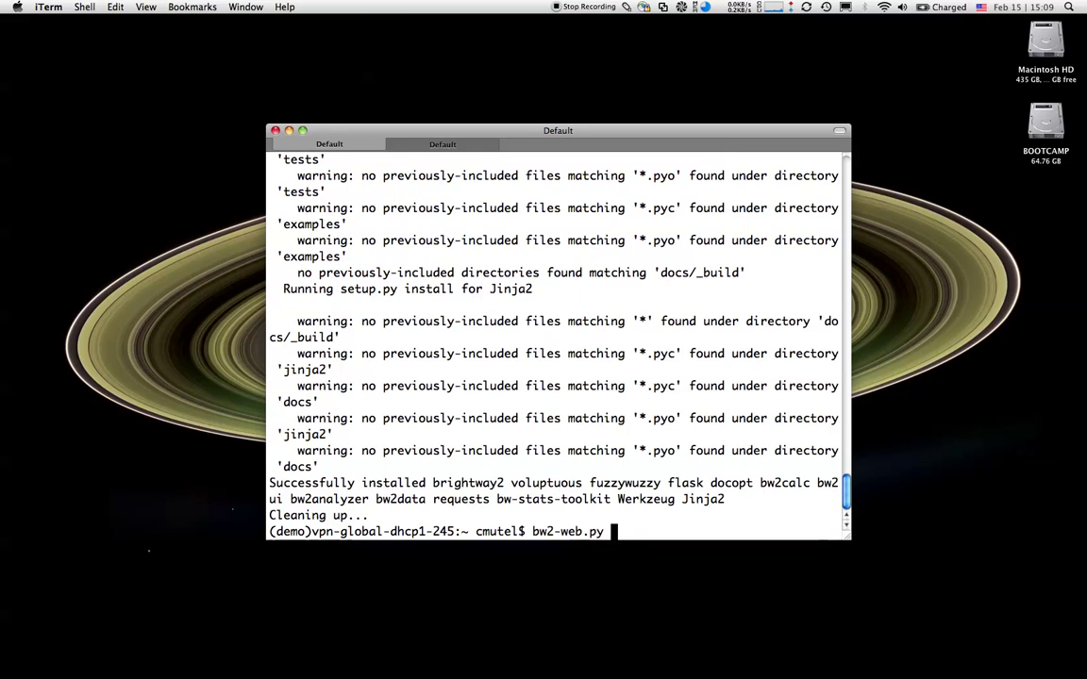
key(Return)
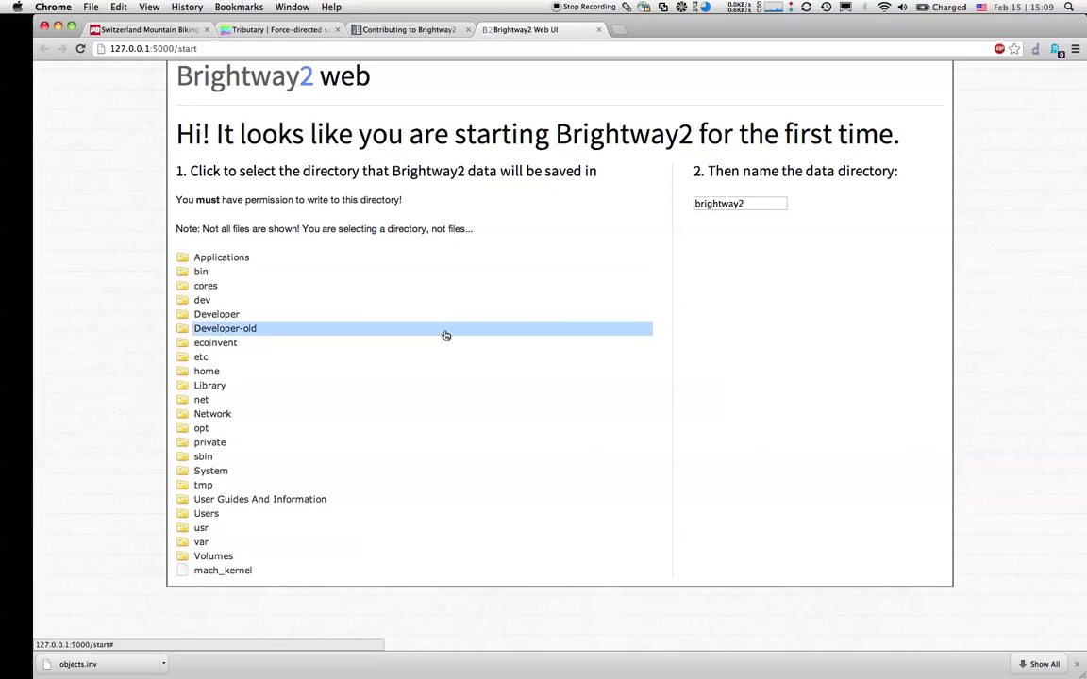
Step: Set the Brightway2 data path to the home folder under Users and import basic metadata
click(205, 513)
click(235, 529)
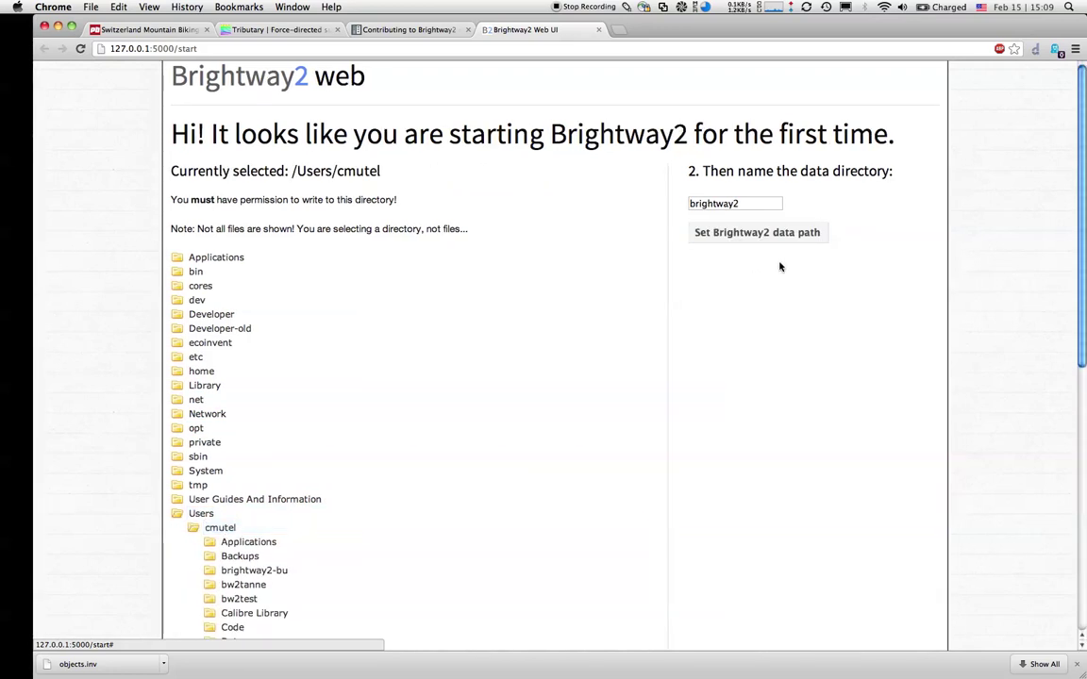
click(734, 233)
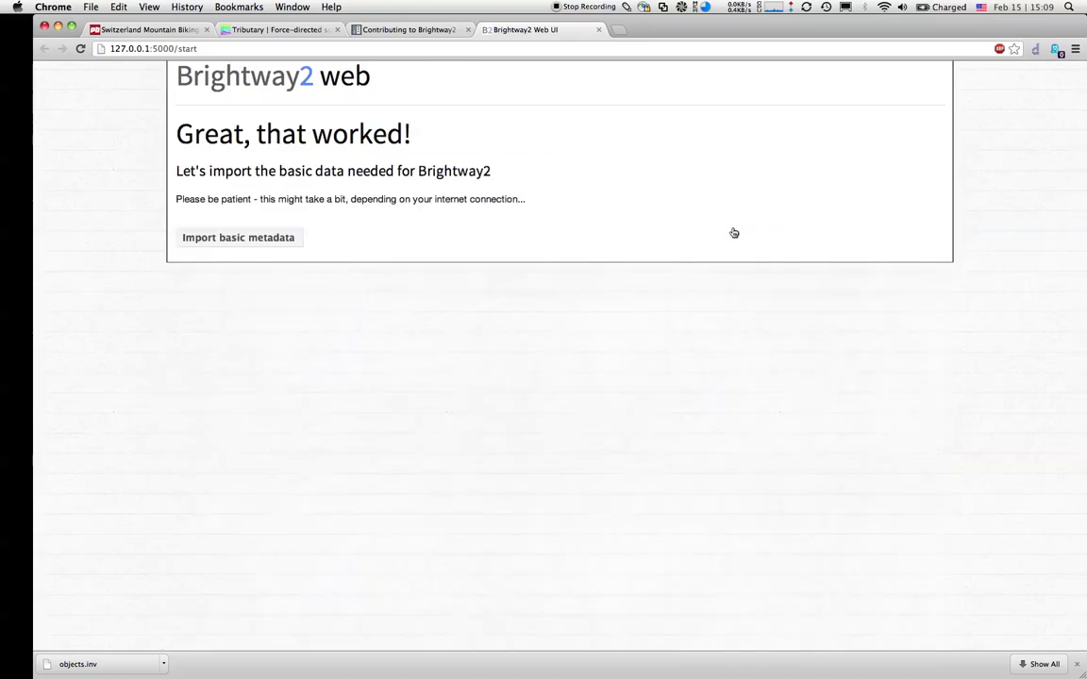
click(263, 236)
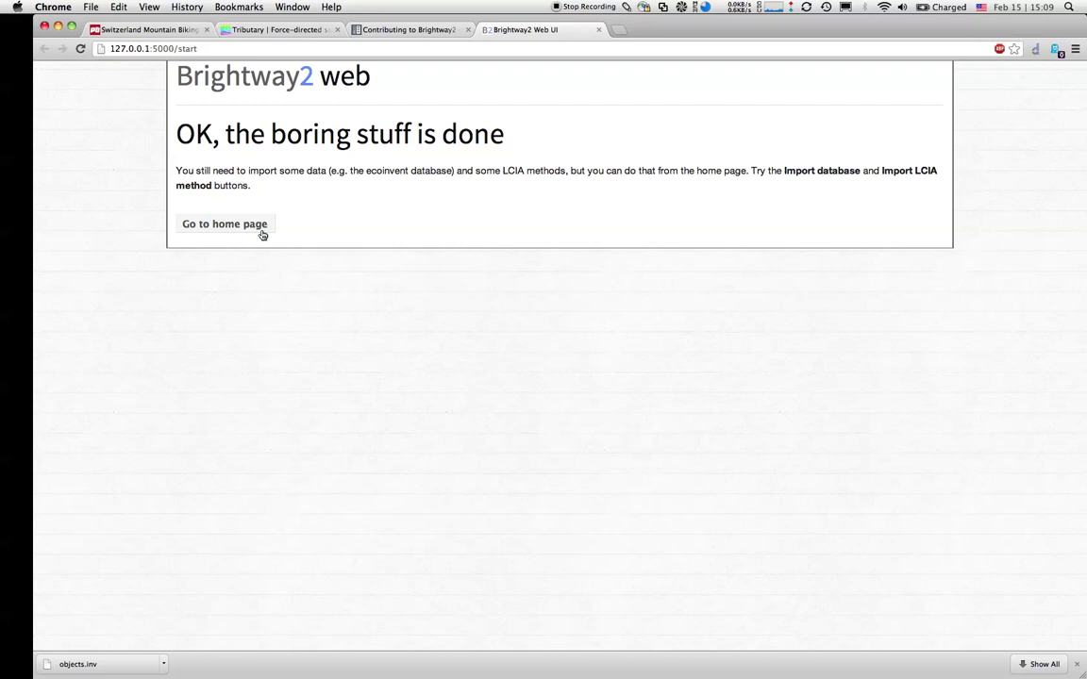
Step: From the home page, page through the table of 643 installed LCIA methods
click(243, 224)
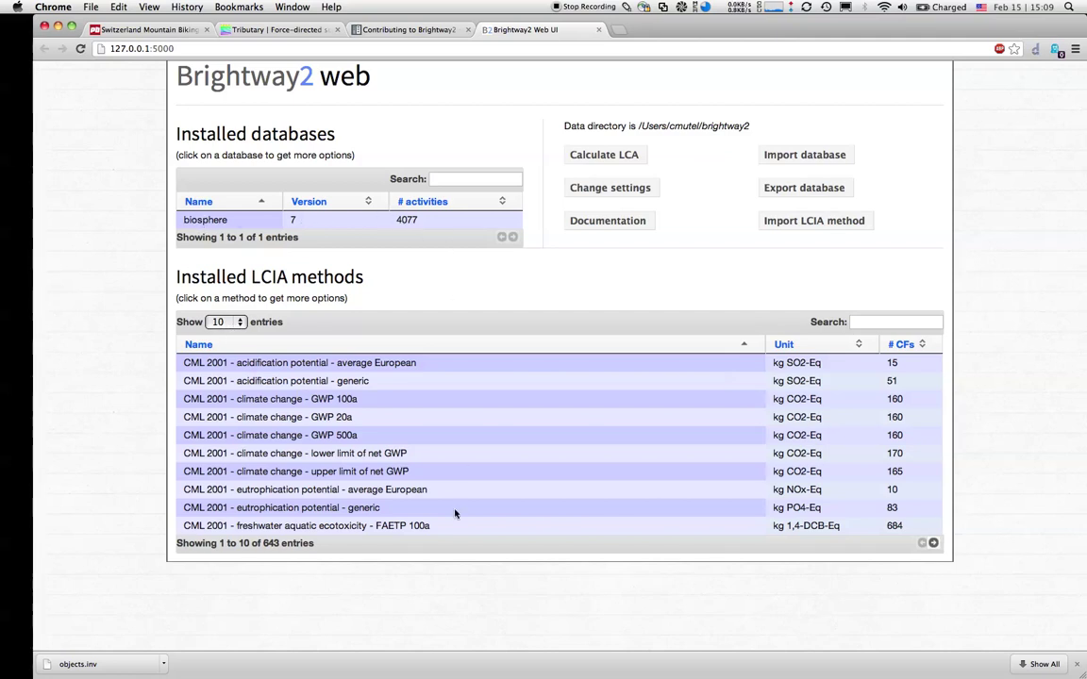
click(933, 542)
click(933, 542)
click(933, 542)
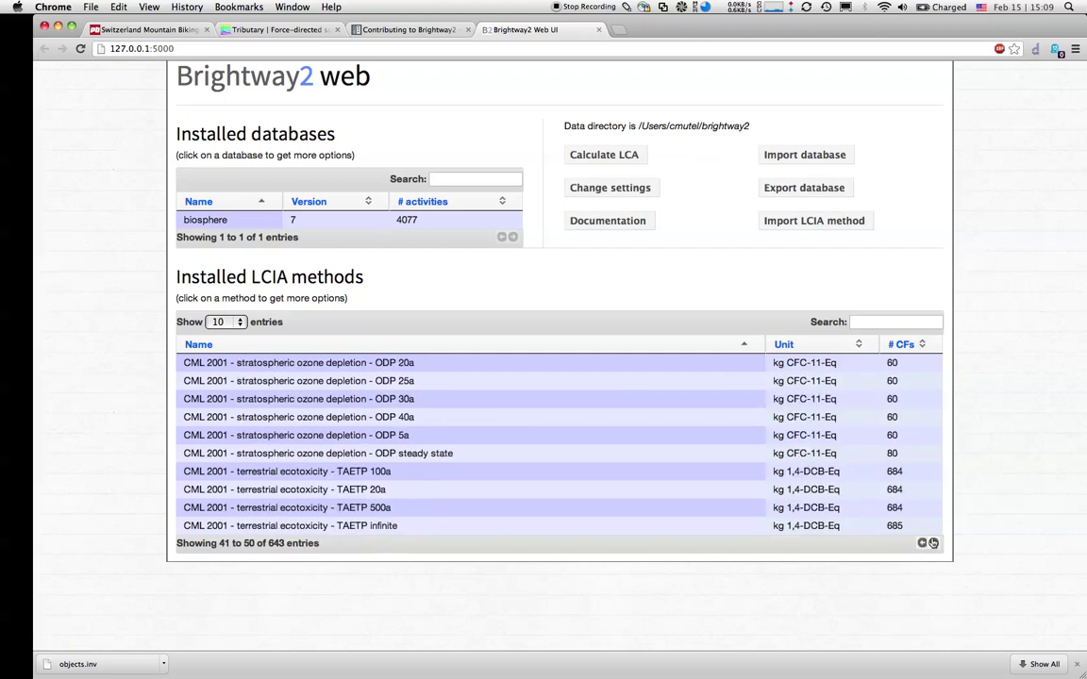
click(933, 542)
click(933, 542)
click(933, 543)
click(933, 543)
click(933, 542)
click(933, 542)
double_click(933, 542)
click(933, 543)
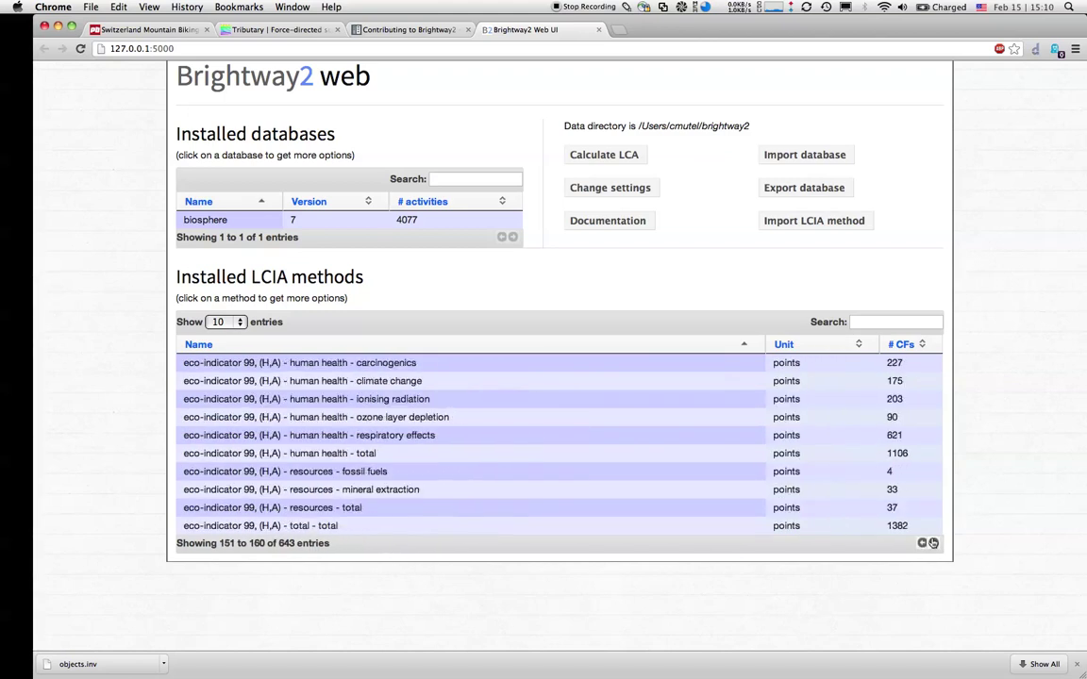
click(933, 543)
click(933, 543)
click(933, 543)
click(933, 543)
click(933, 542)
click(933, 542)
click(933, 543)
click(933, 542)
click(933, 543)
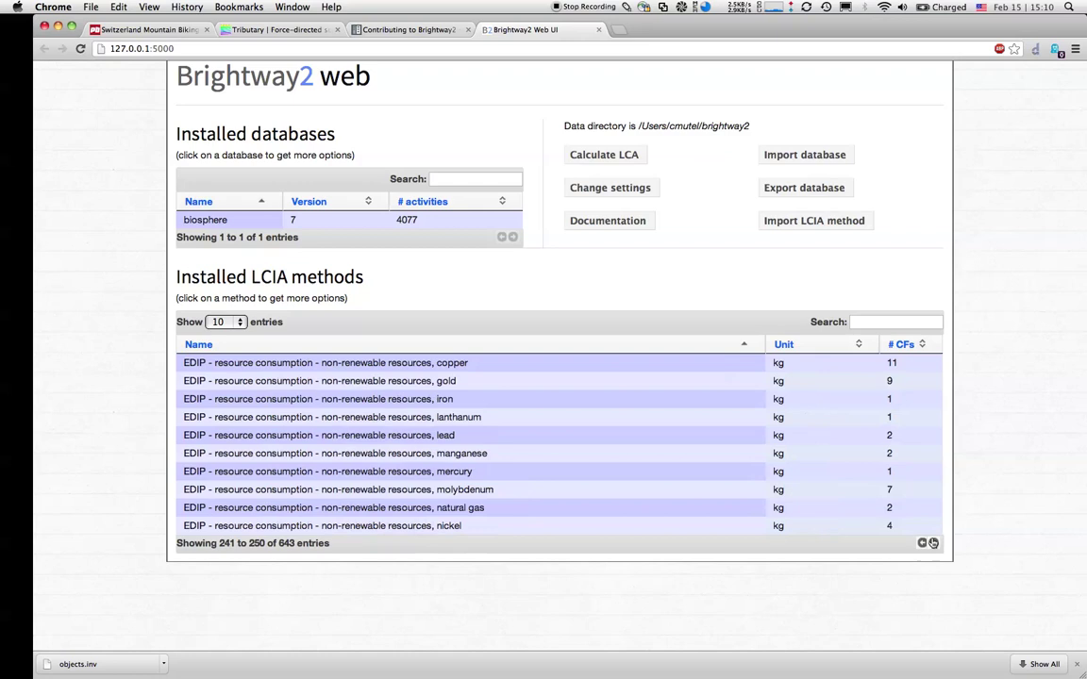
click(933, 543)
click(933, 542)
click(934, 542)
click(933, 542)
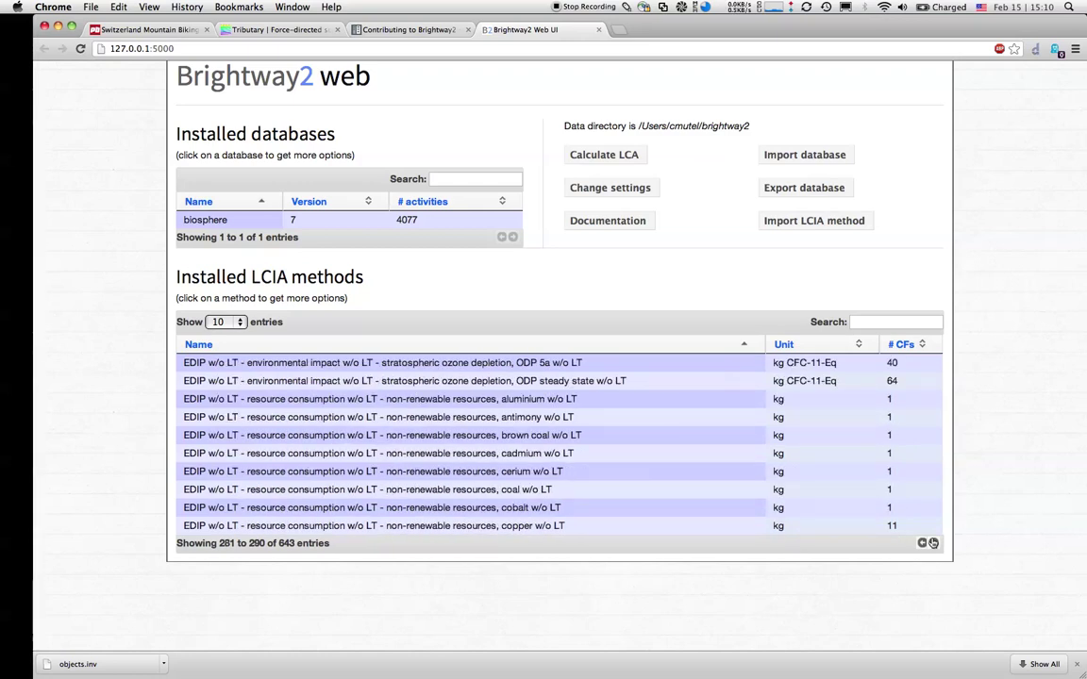
click(933, 543)
click(933, 542)
click(933, 542)
click(933, 543)
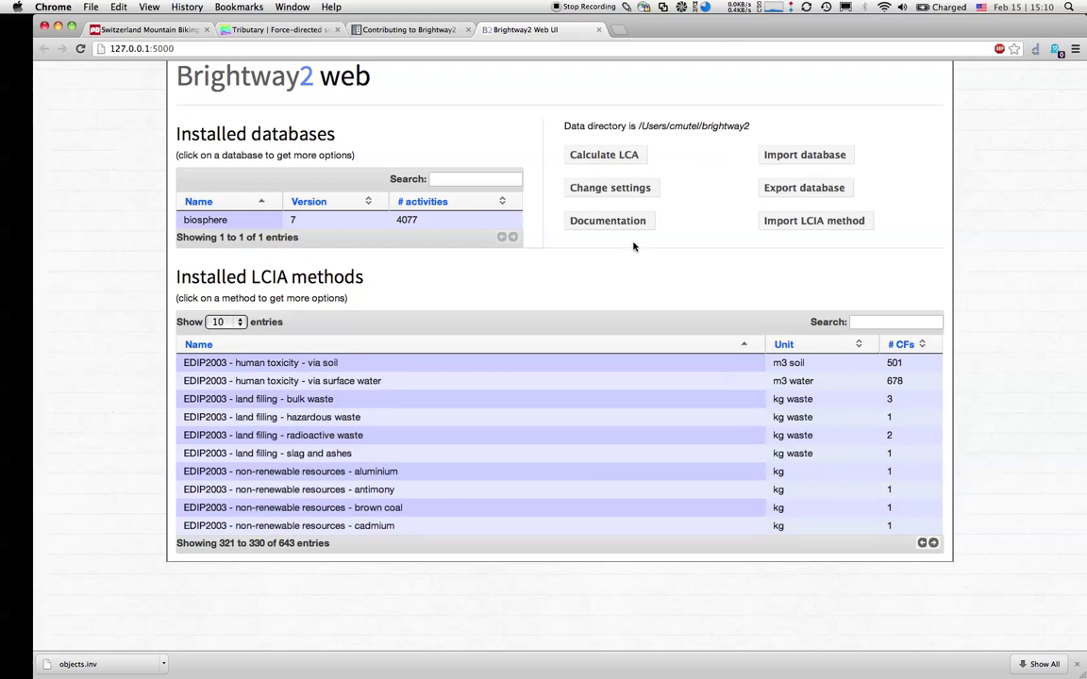
Step: Import the ecoinvent > processes XML folder as a new database named 'ecoinvent 2.2'
click(796, 154)
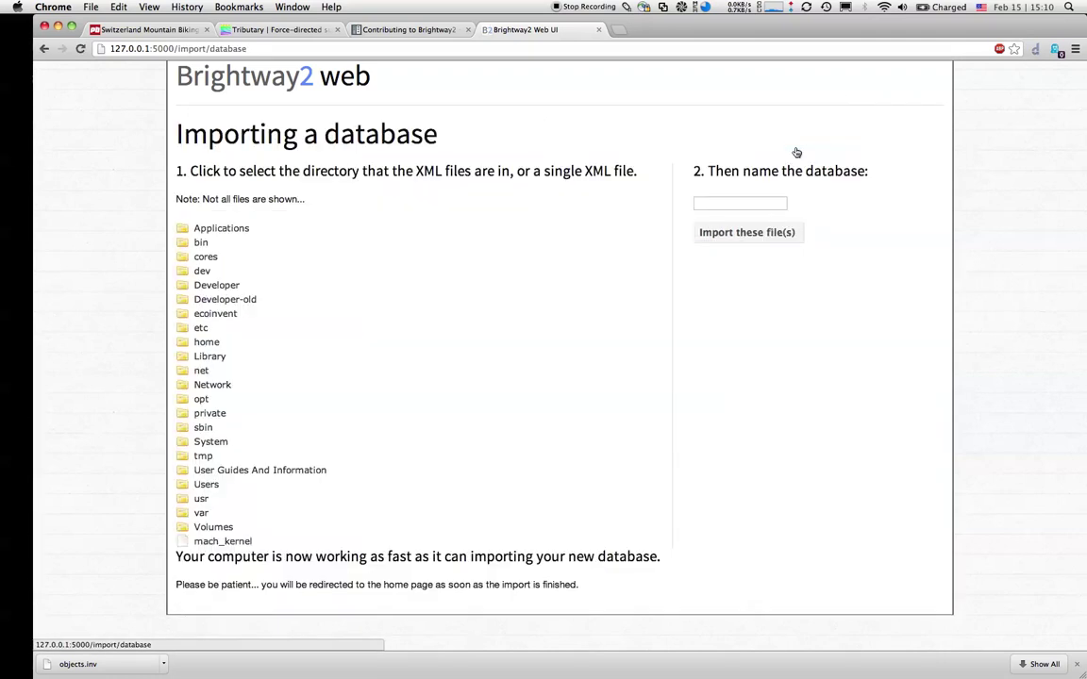
click(218, 317)
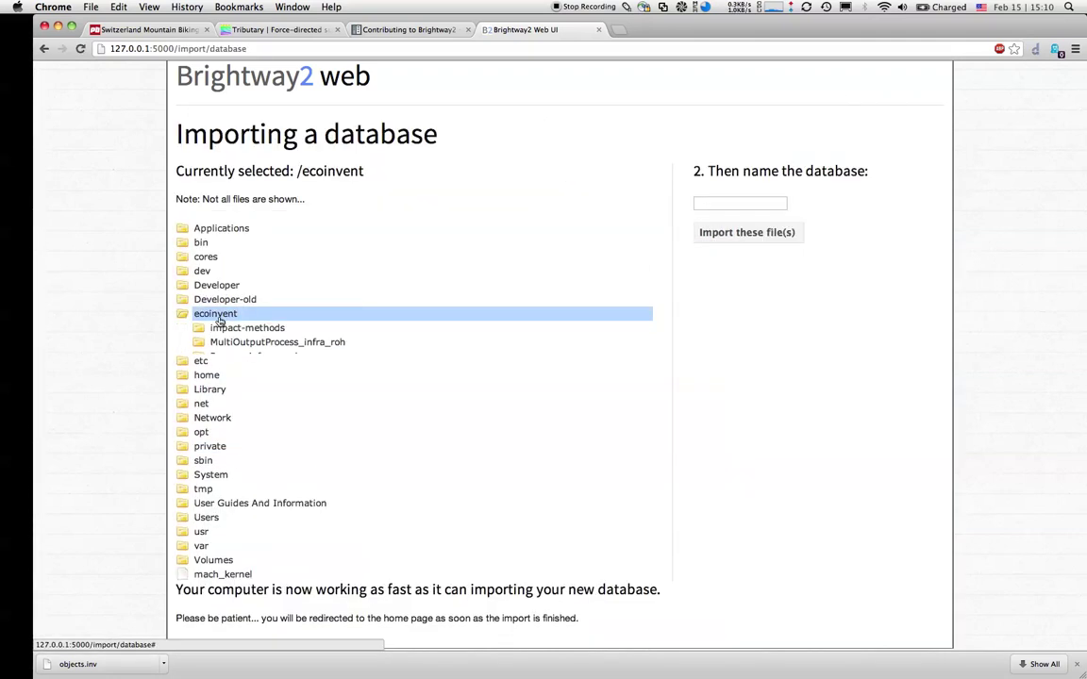
click(223, 373)
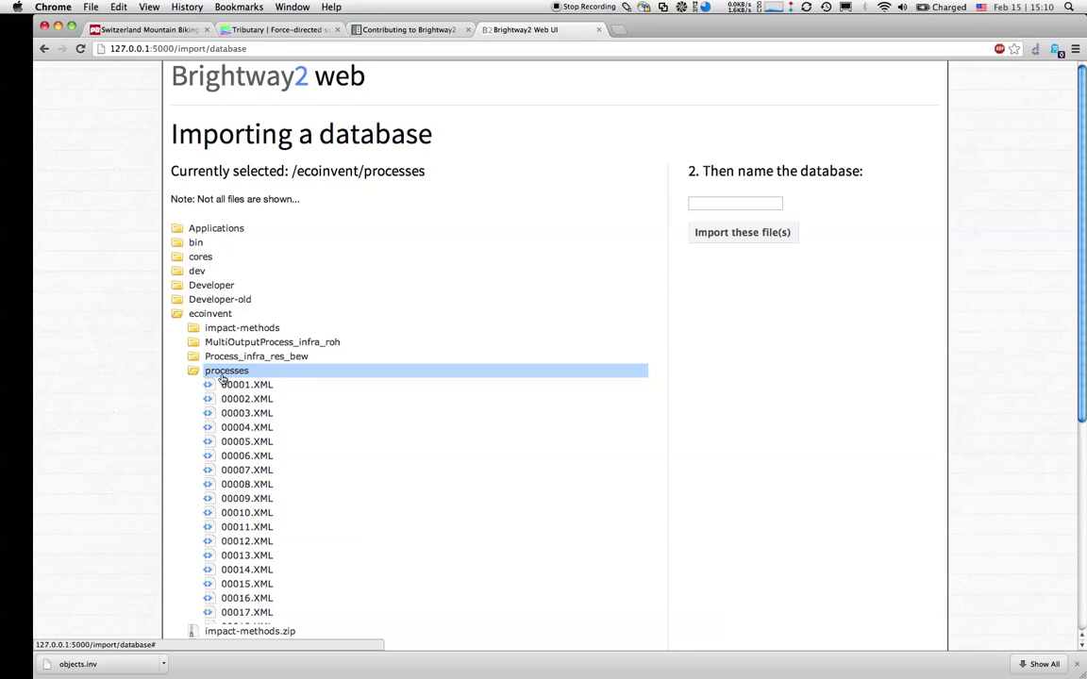
scroll(286, 424, down, 3)
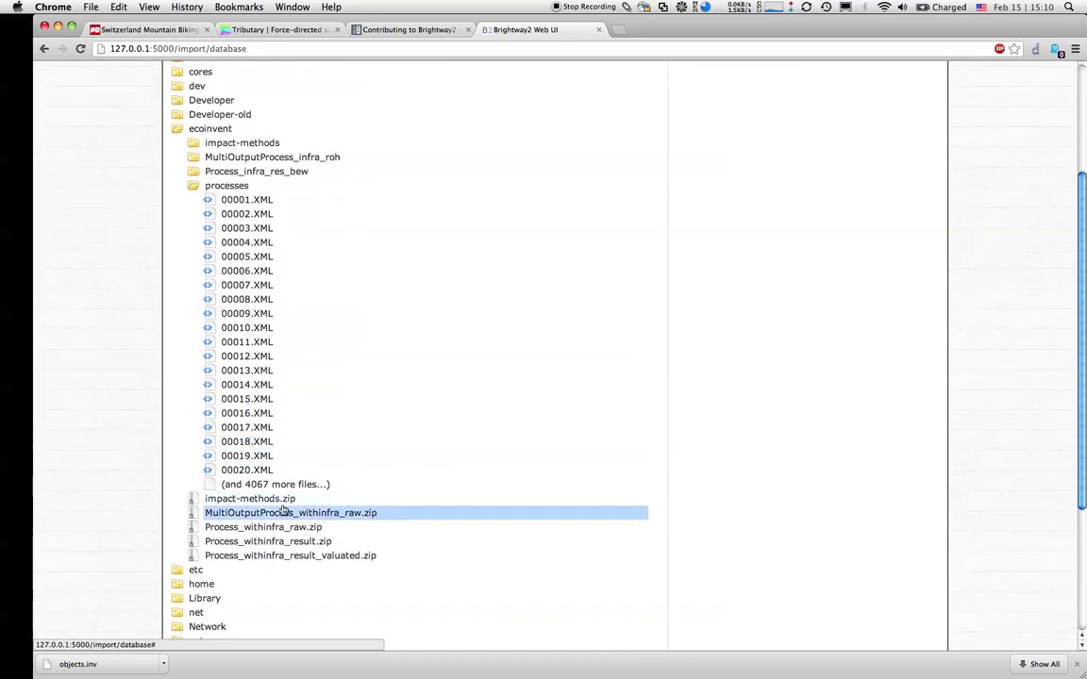
scroll(283, 509, up, 3)
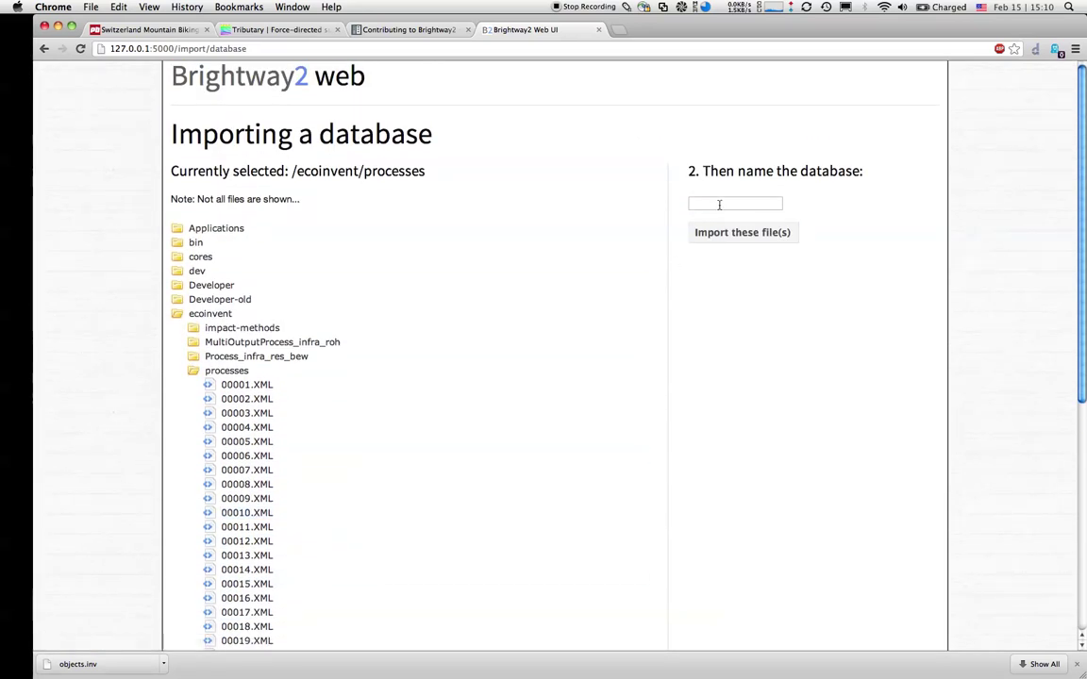
click(719, 205)
text(ecoinvent 2.2.)
key(BackSpace)
click(712, 232)
key(super+Tab)
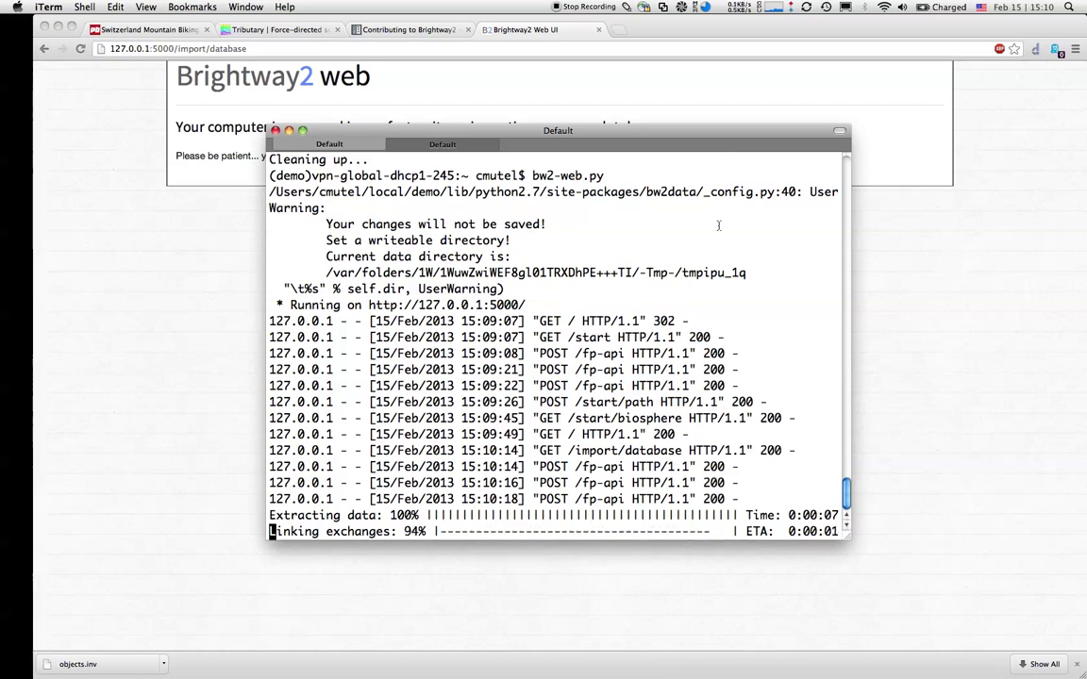
Step: Once the import finishes, return to the browser showing ecoinvent 2.2 with 4087 activities
key(super+Tab)
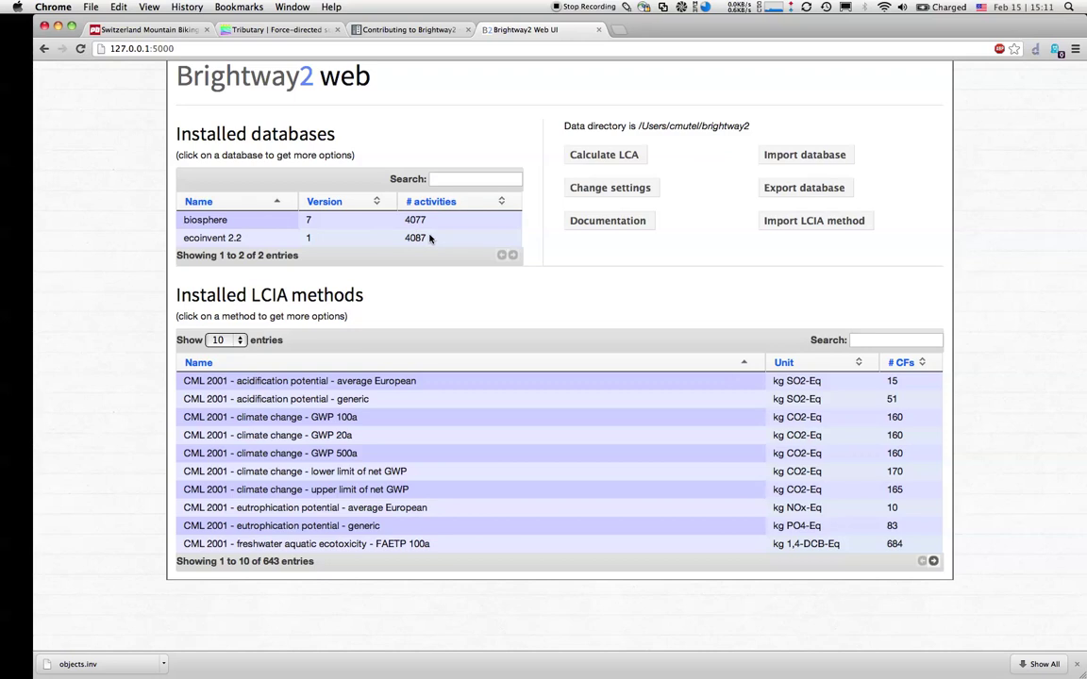
Step: Enable Upload report data, set Monte Carlo iterations to 1000, and save the preferences
click(607, 187)
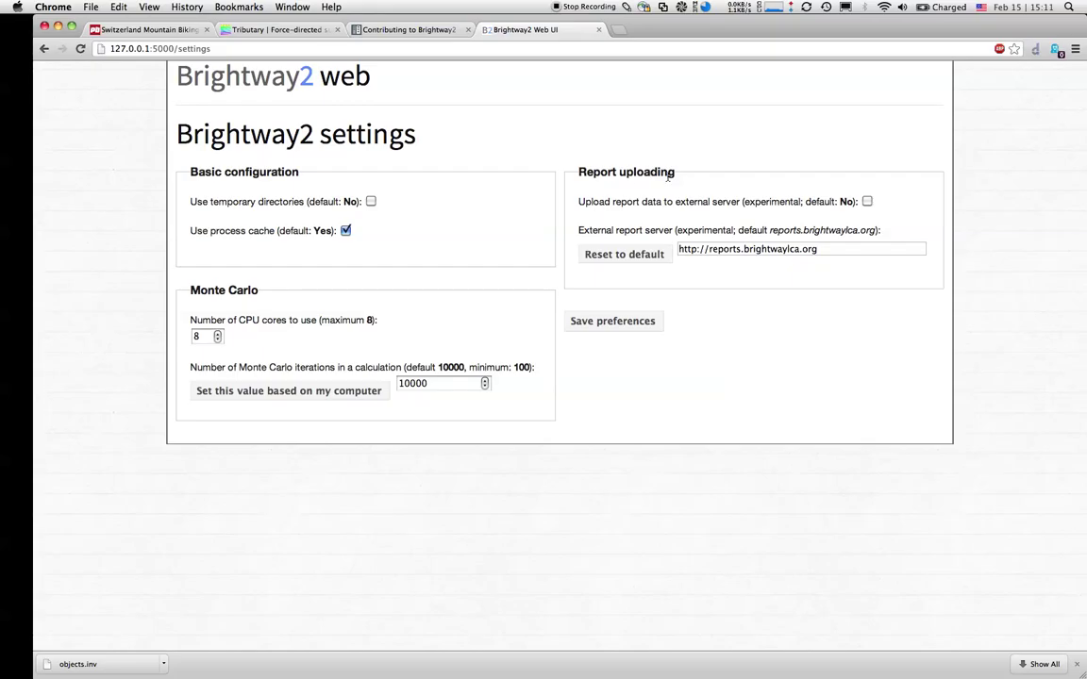
click(867, 202)
double_click(418, 384)
text(1000)
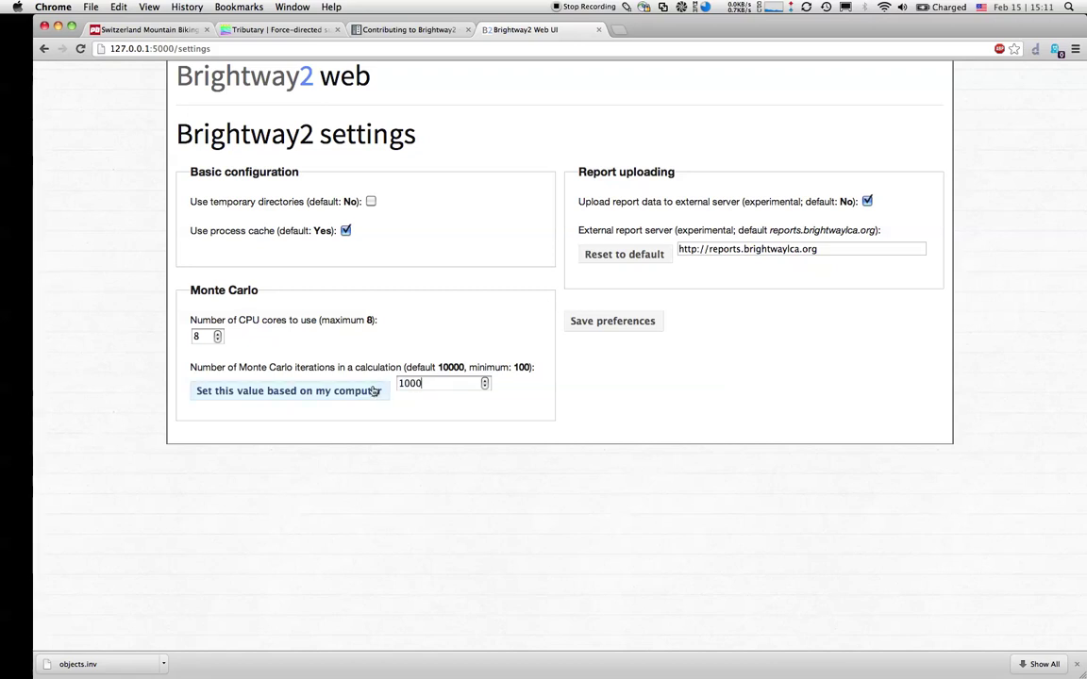
click(608, 321)
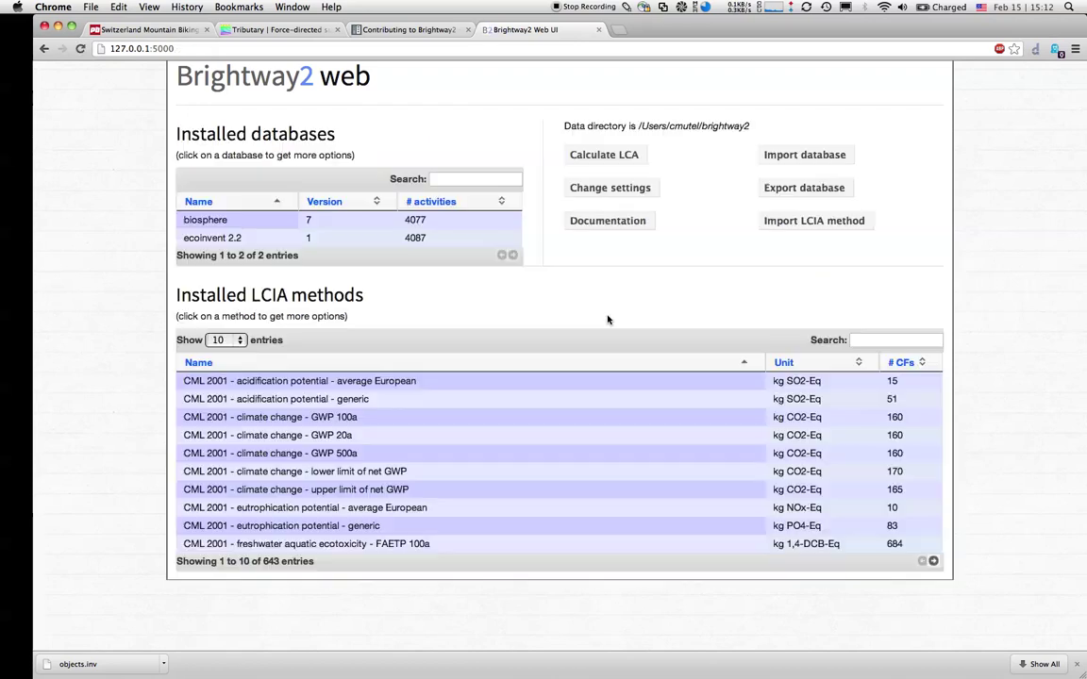
Step: Using ecoinvent 2.2, add brick, brown packaging glass and arc steel welding as activities
click(597, 152)
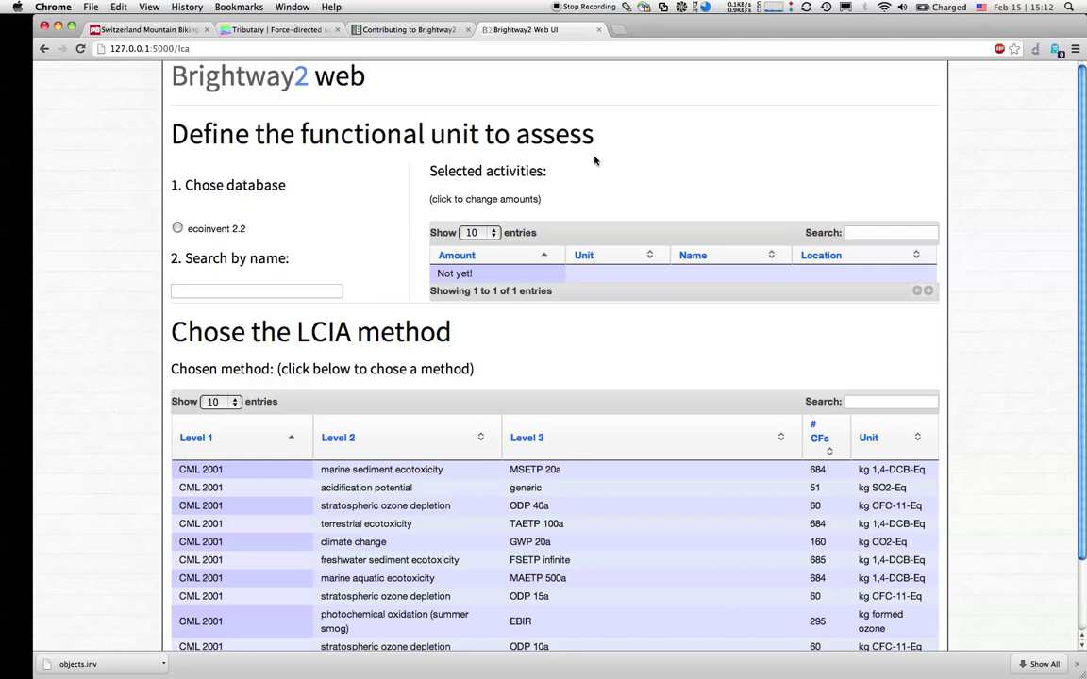
click(177, 227)
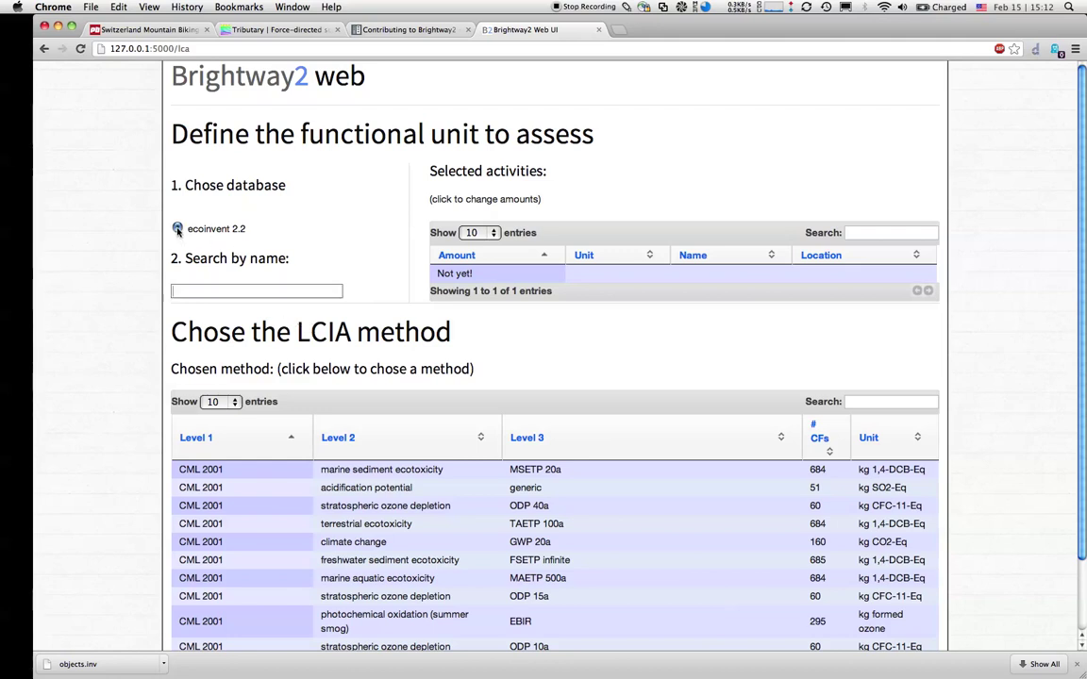
click(197, 286)
text(brick)
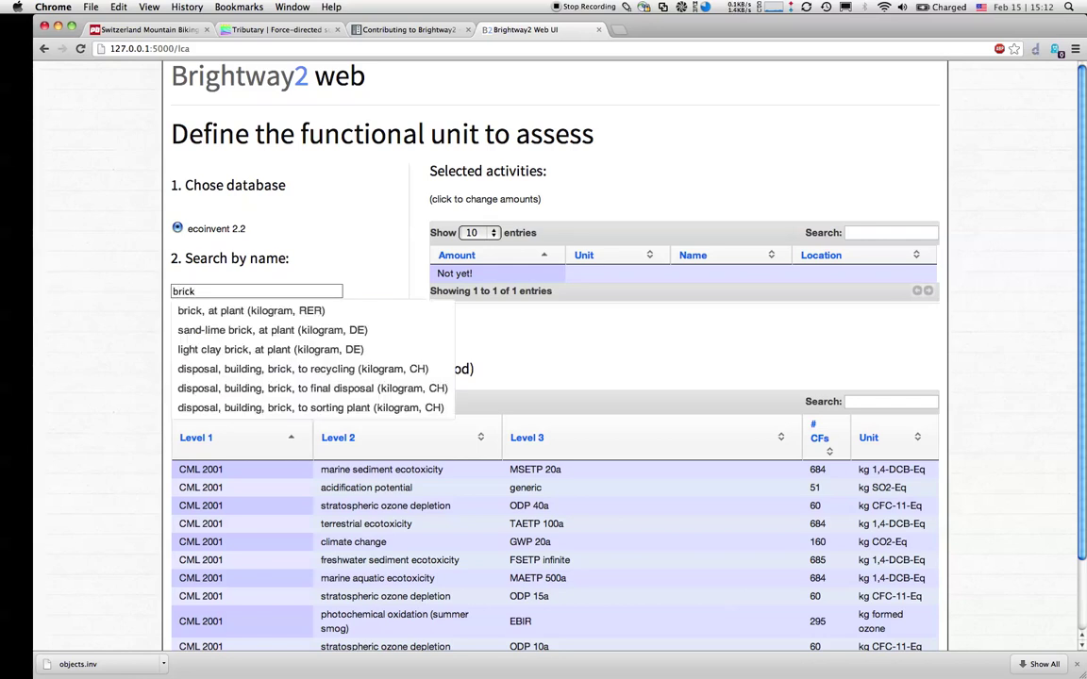
key(Down)
key(Return)
text(glas)
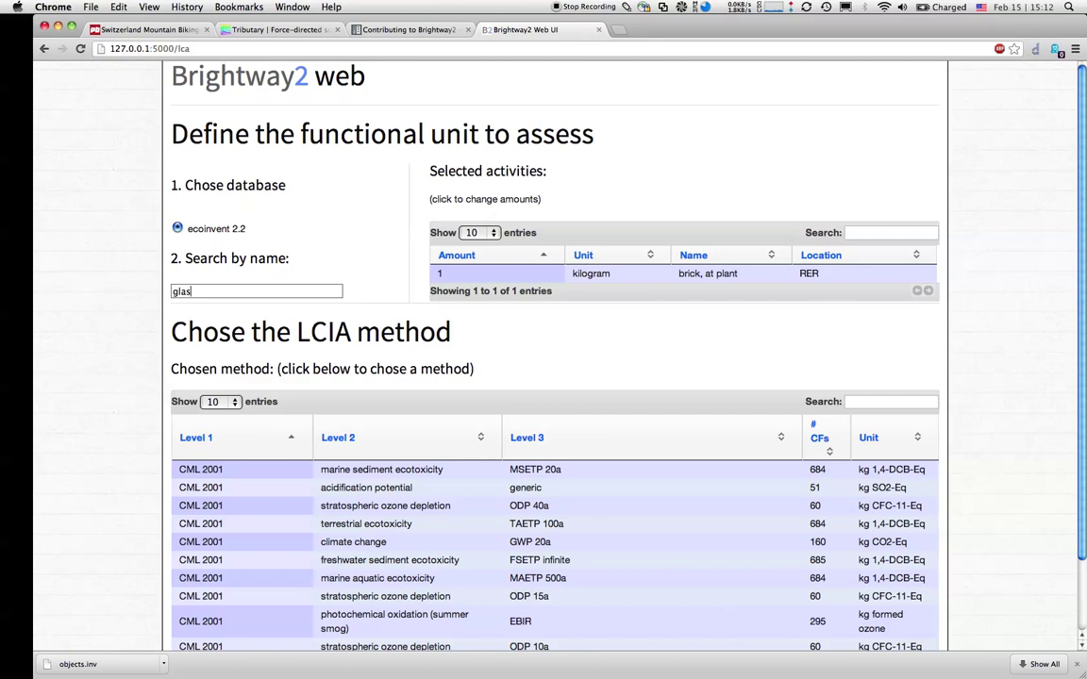
text(s)
key(Down)
key(Return)
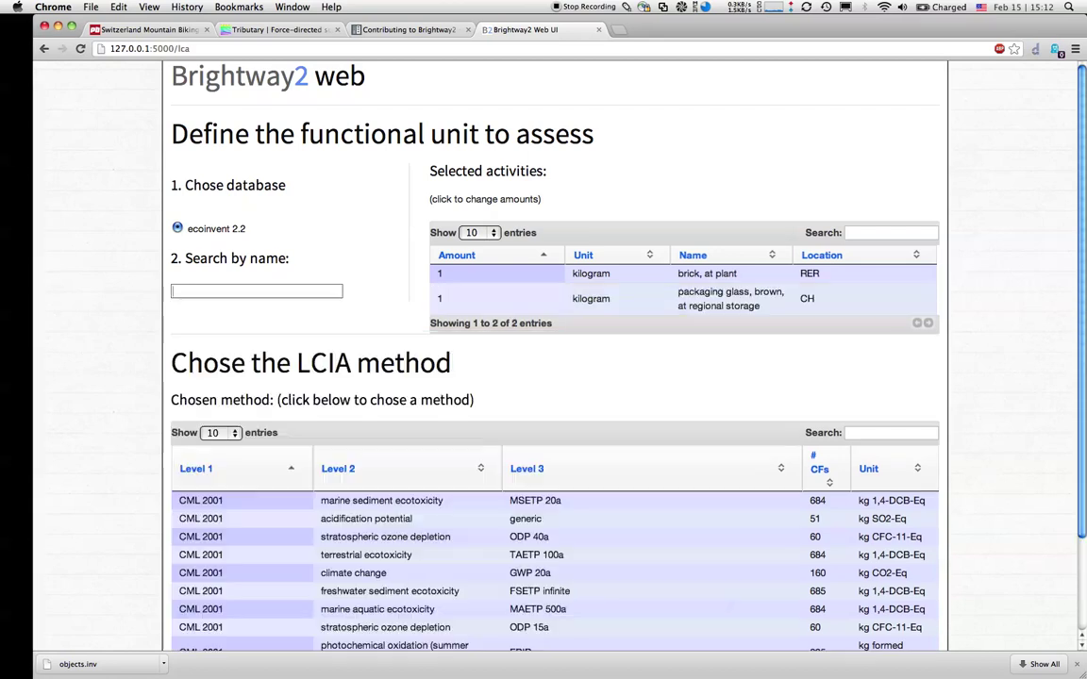
text(stee)
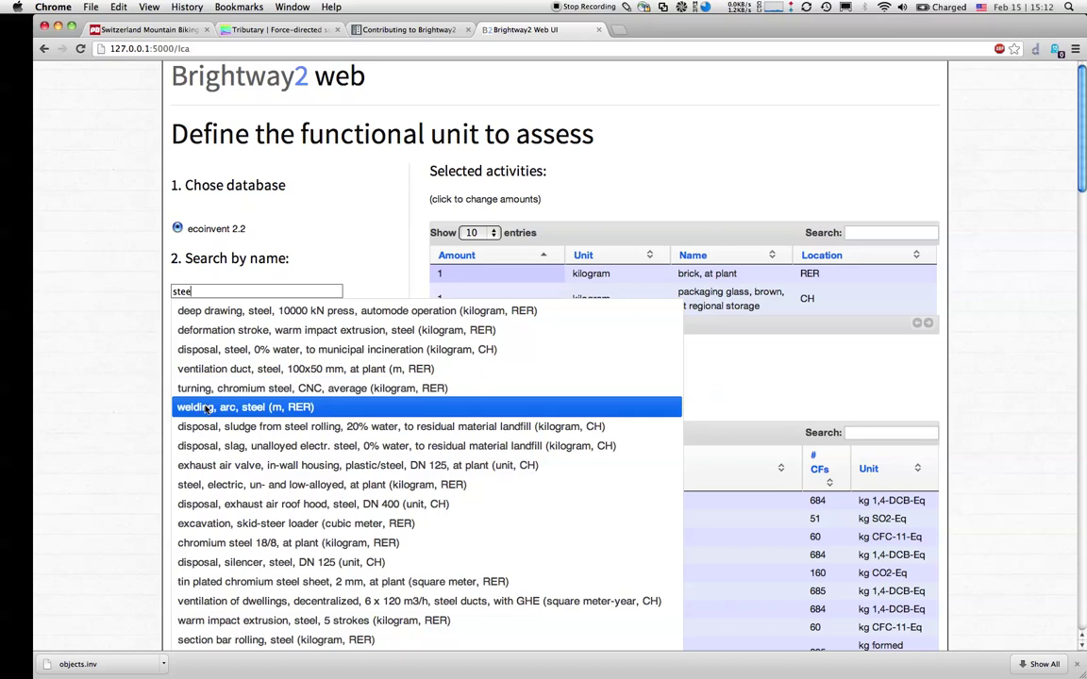
click(206, 407)
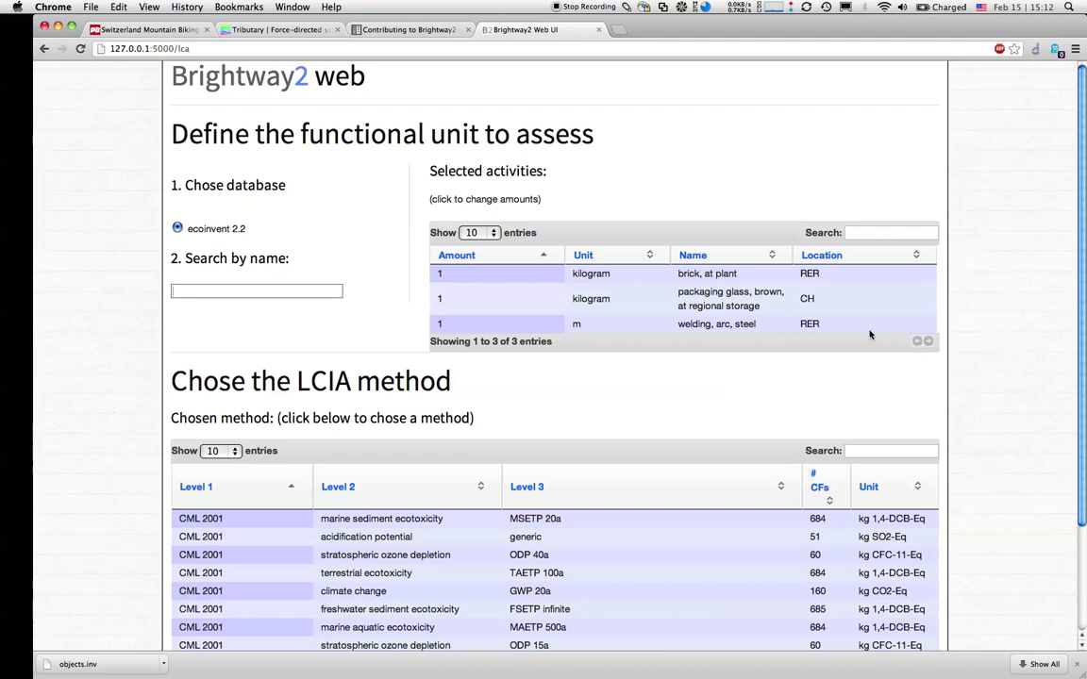
Step: Choose the CML 2001 climate change GWP 20a method and start the calculation
scroll(668, 377, down, 2)
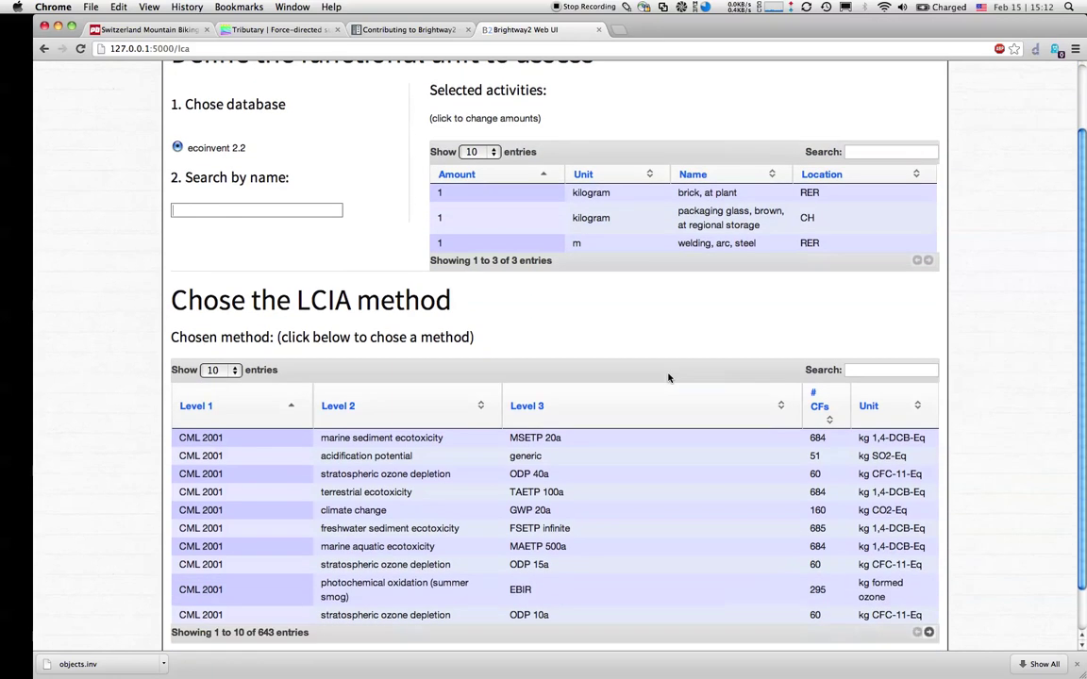
scroll(668, 377, down, 1)
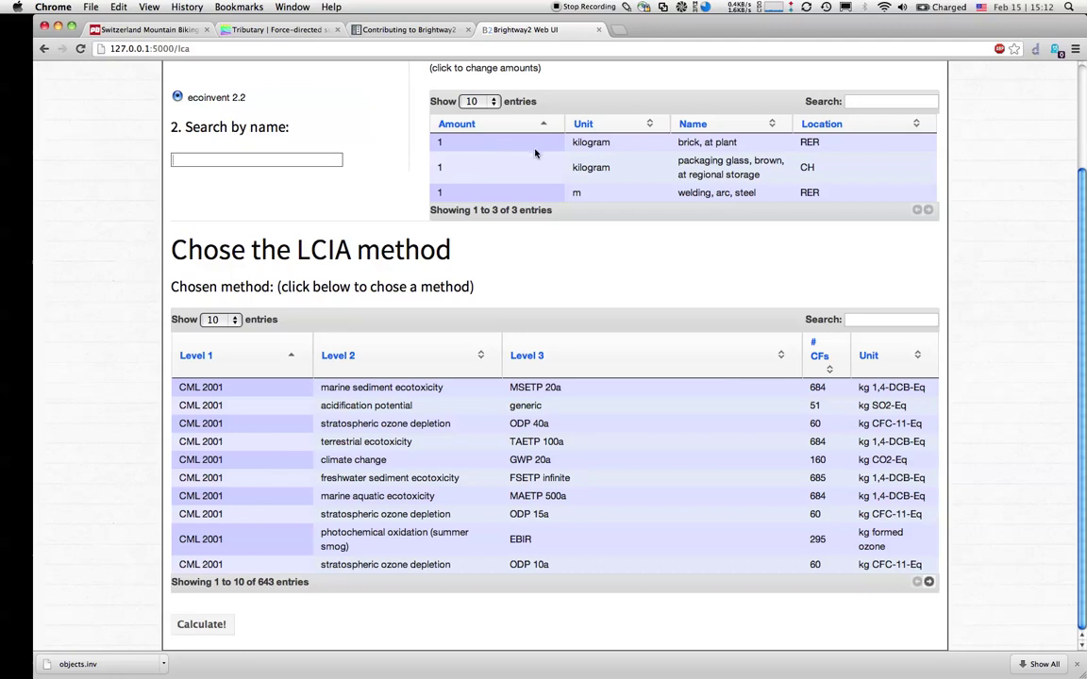
scroll(535, 153, up, 2)
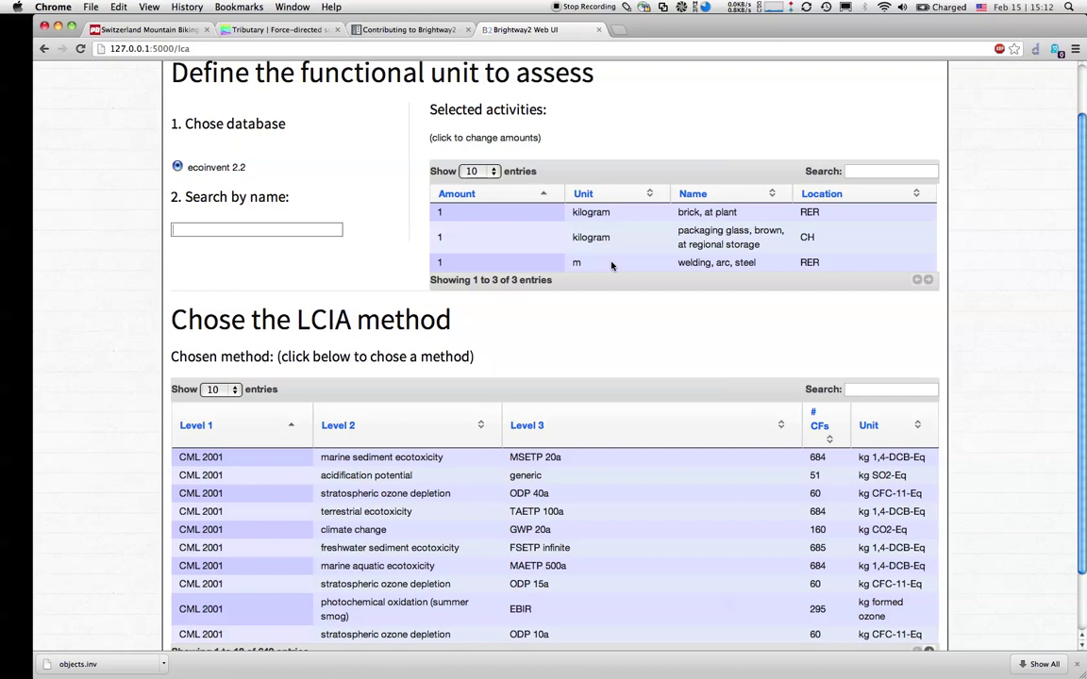
scroll(613, 267, down, 2)
click(363, 461)
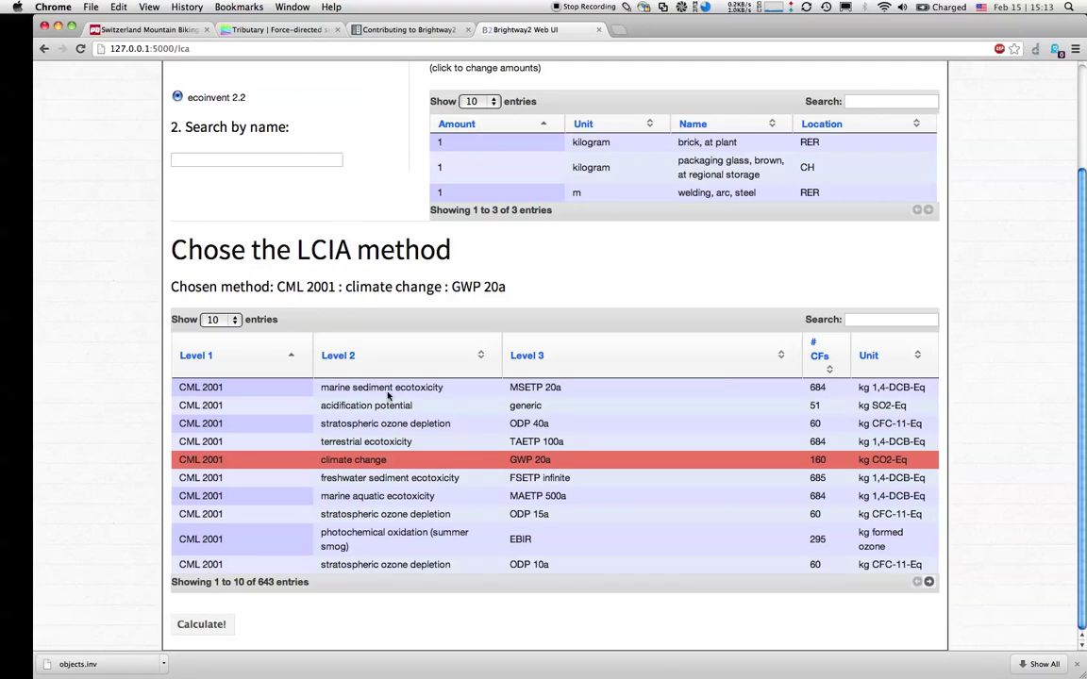
click(201, 623)
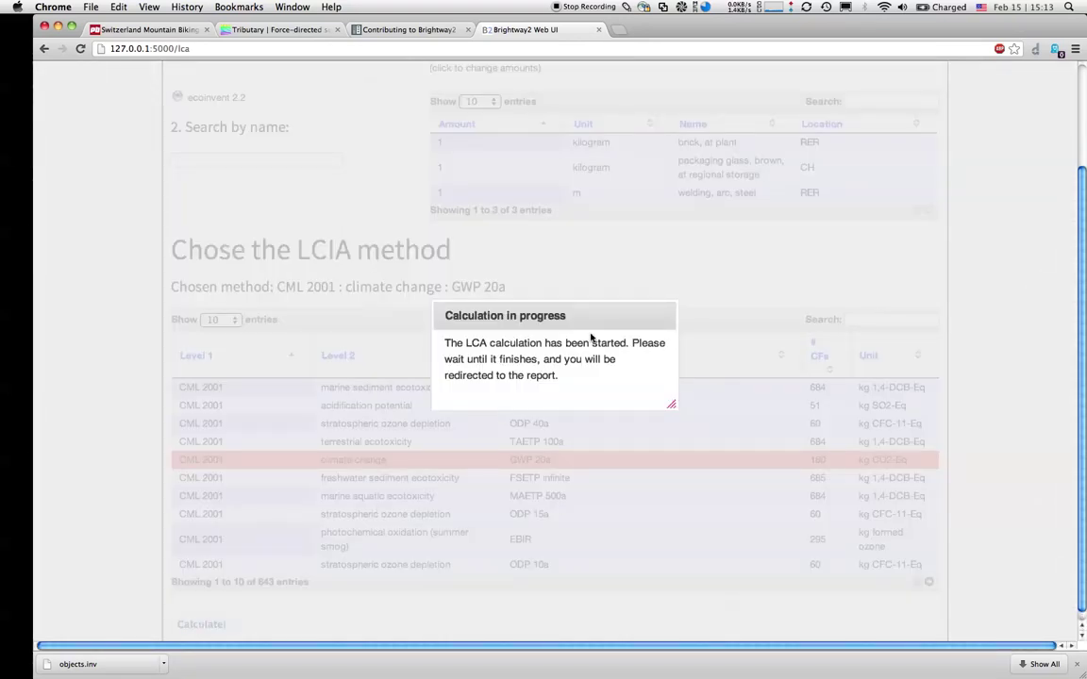
Step: Check CPU load in Activity Monitor during the calculation, then return to the browser report
key(super+Tab)
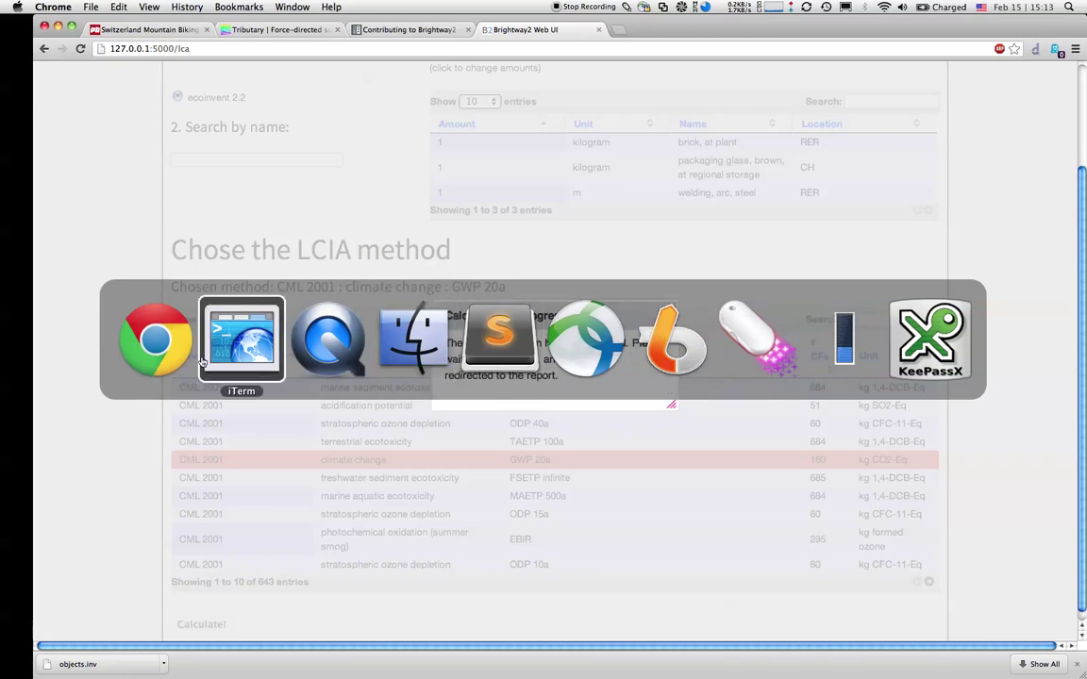
mouse_move(10, 143)
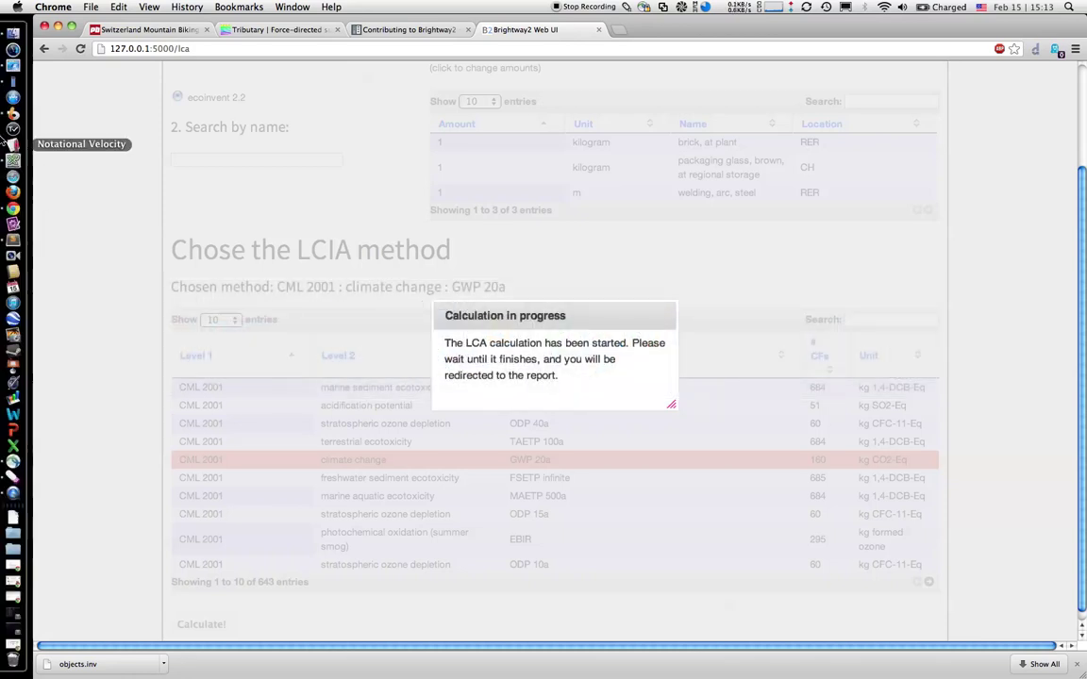
click(10, 80)
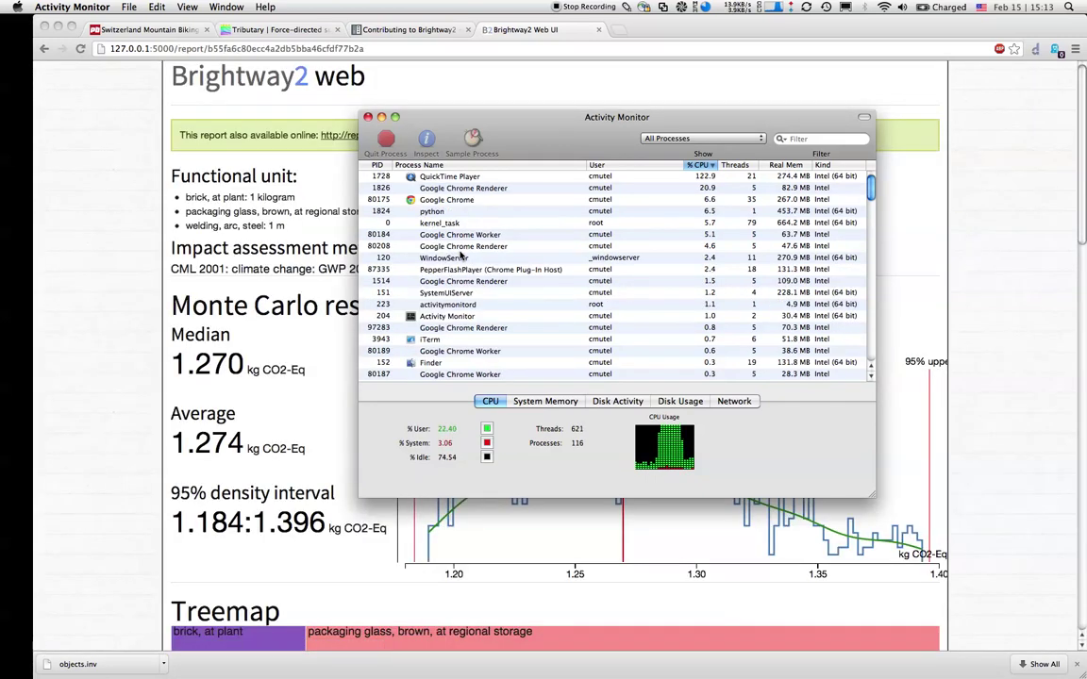
key(super+Tab)
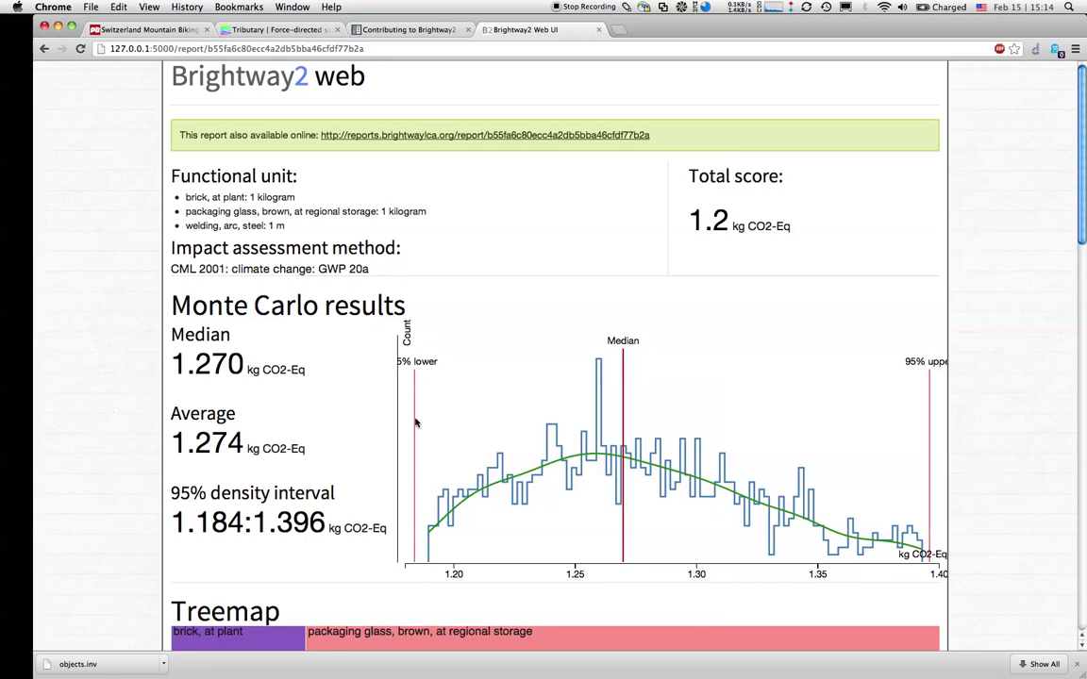
Step: Scroll the report to the treemap, where brown packaging glass is the largest contributor
scroll(415, 423, down, 5)
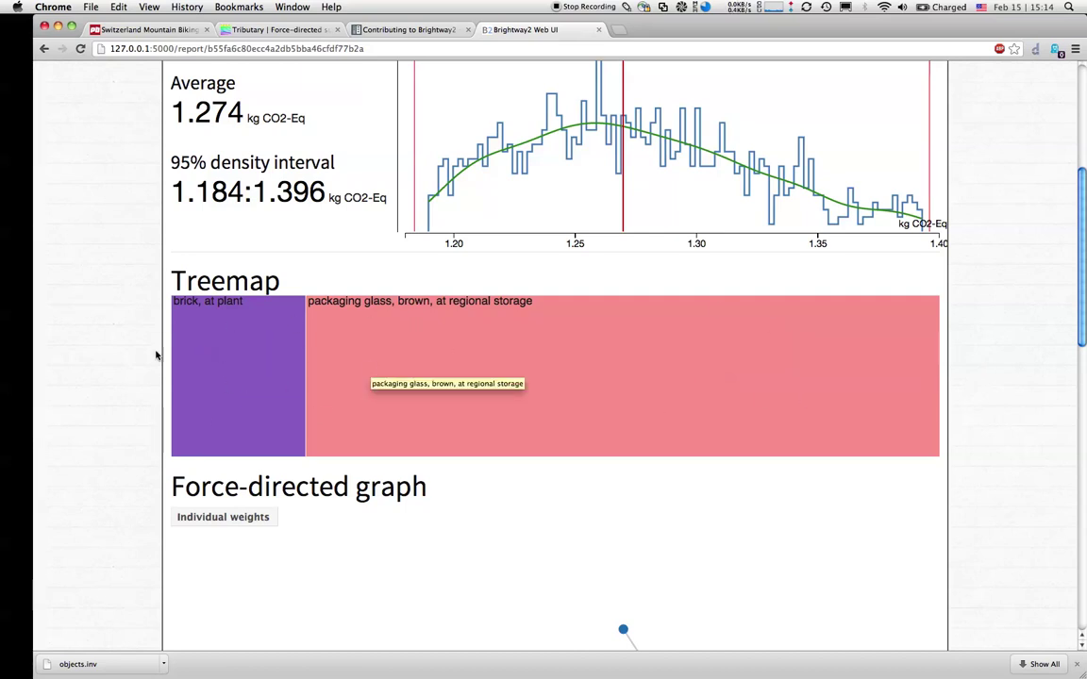
Step: Drag the Functional unit and packaging glass nodes to rearrange the force-directed graph
scroll(250, 344, down, 5)
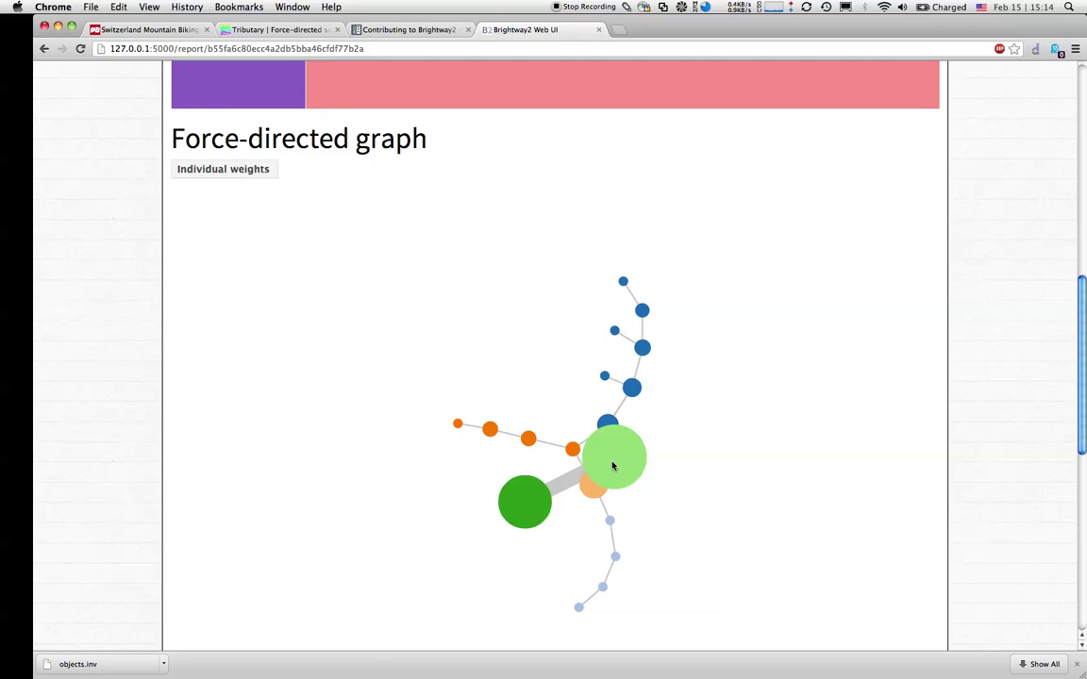
mouse_move(613, 466)
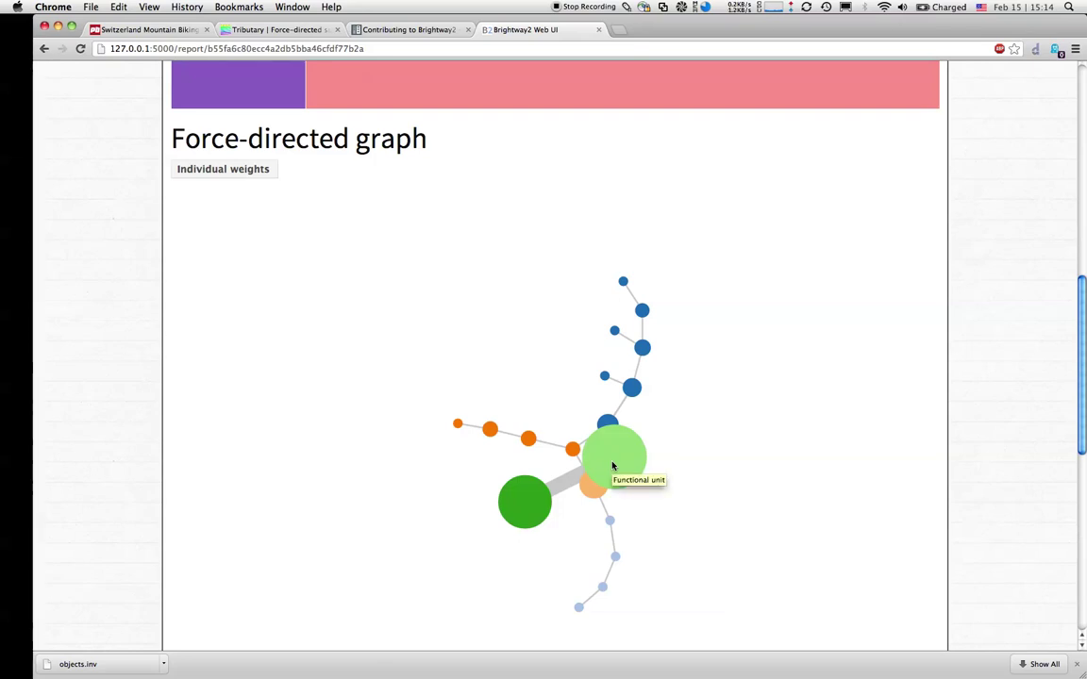
mouse_move(529, 505)
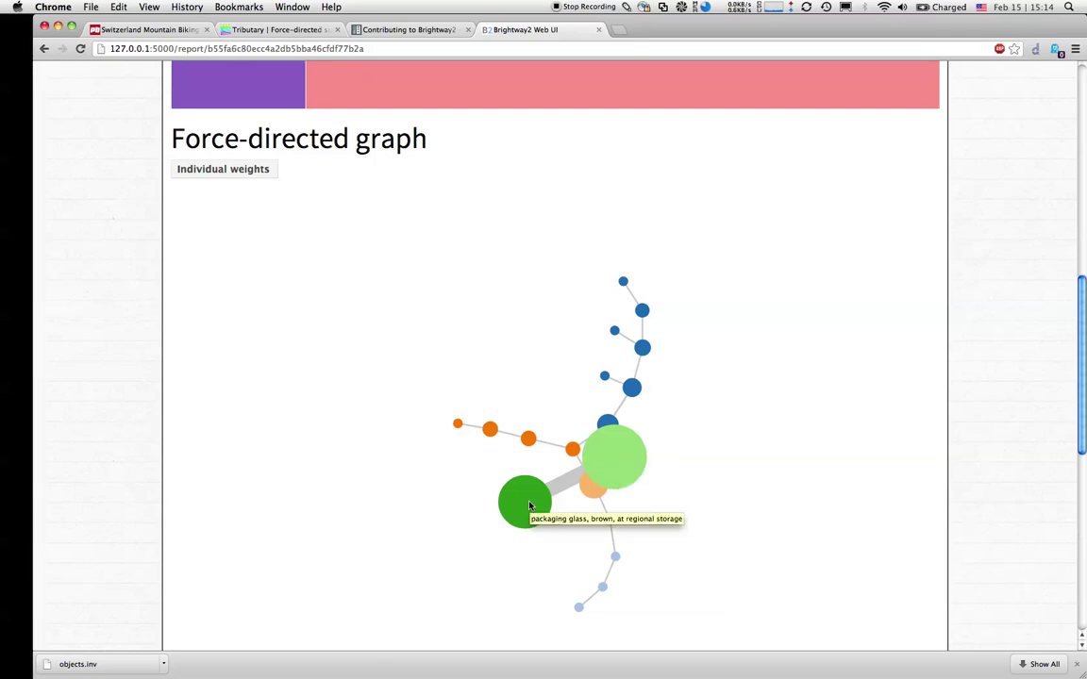
drag(611, 451, 539, 432)
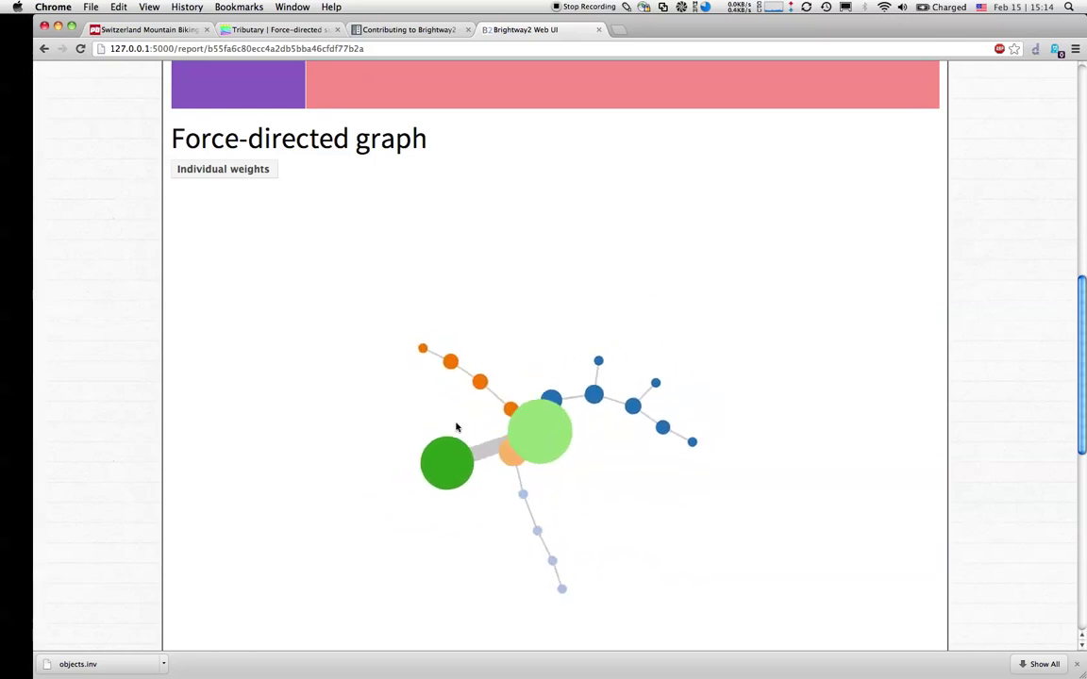
drag(458, 463, 604, 491)
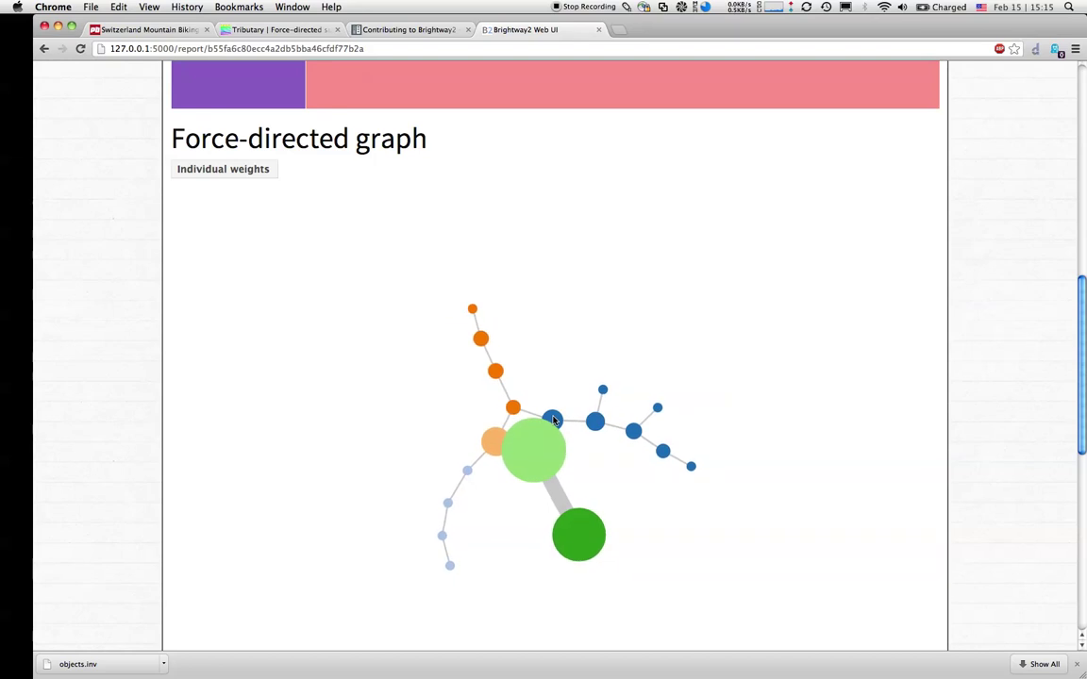
Step: Toggle node sizing between Individual and Cumulative weights, ending on the other weighting
mouse_move(554, 420)
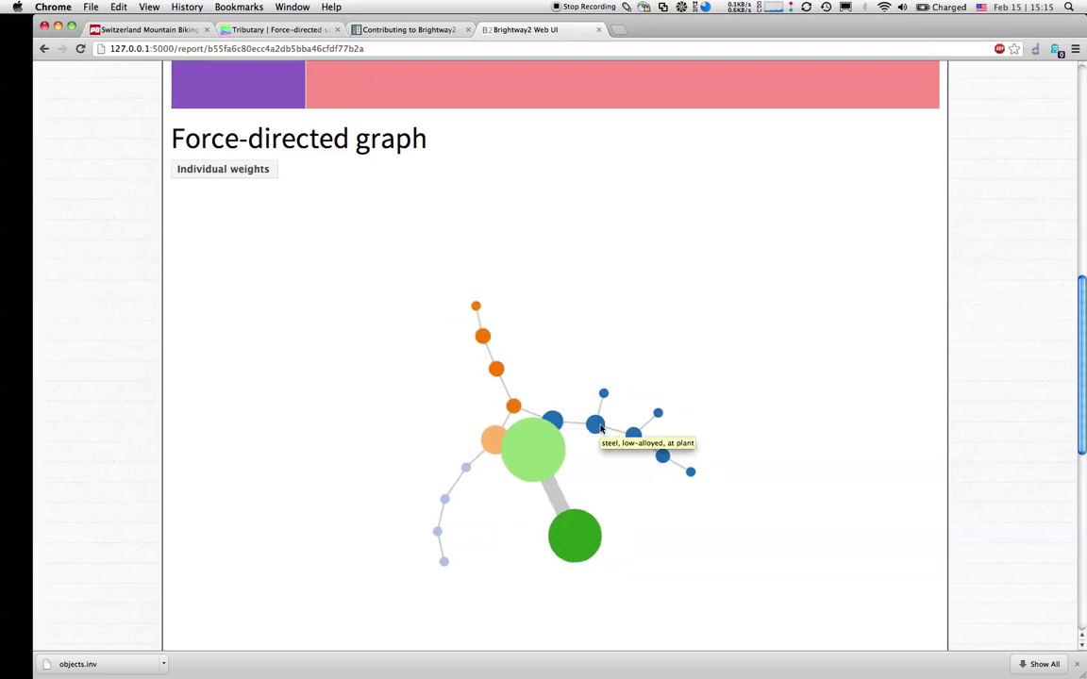
mouse_move(514, 407)
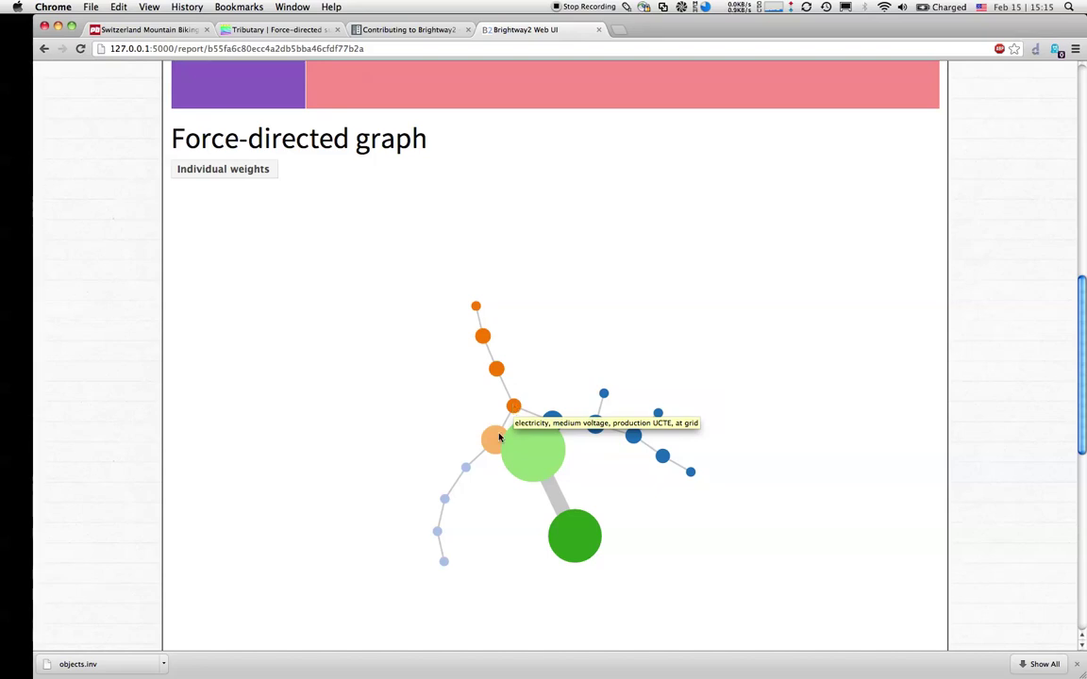
mouse_move(500, 440)
mouse_move(466, 471)
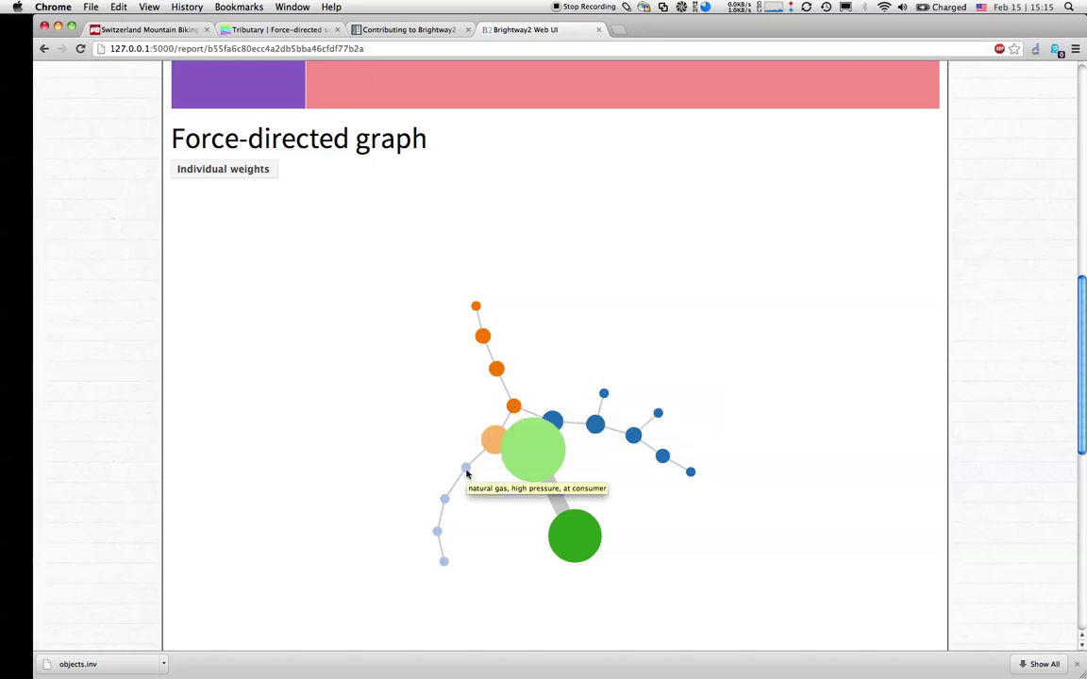
mouse_move(443, 500)
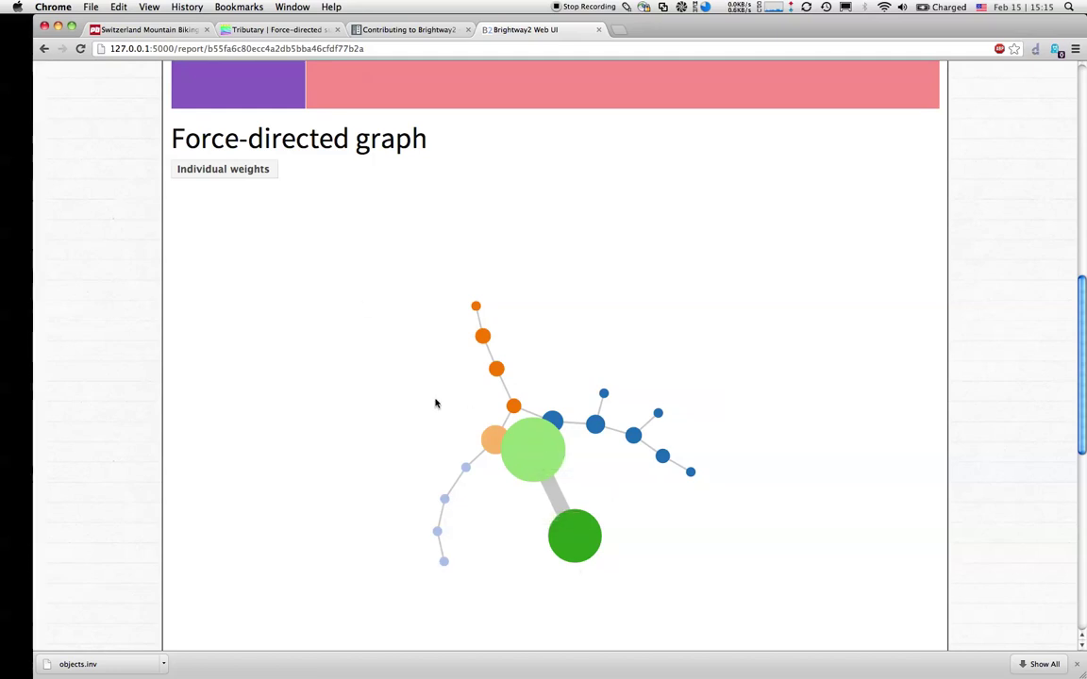
click(233, 169)
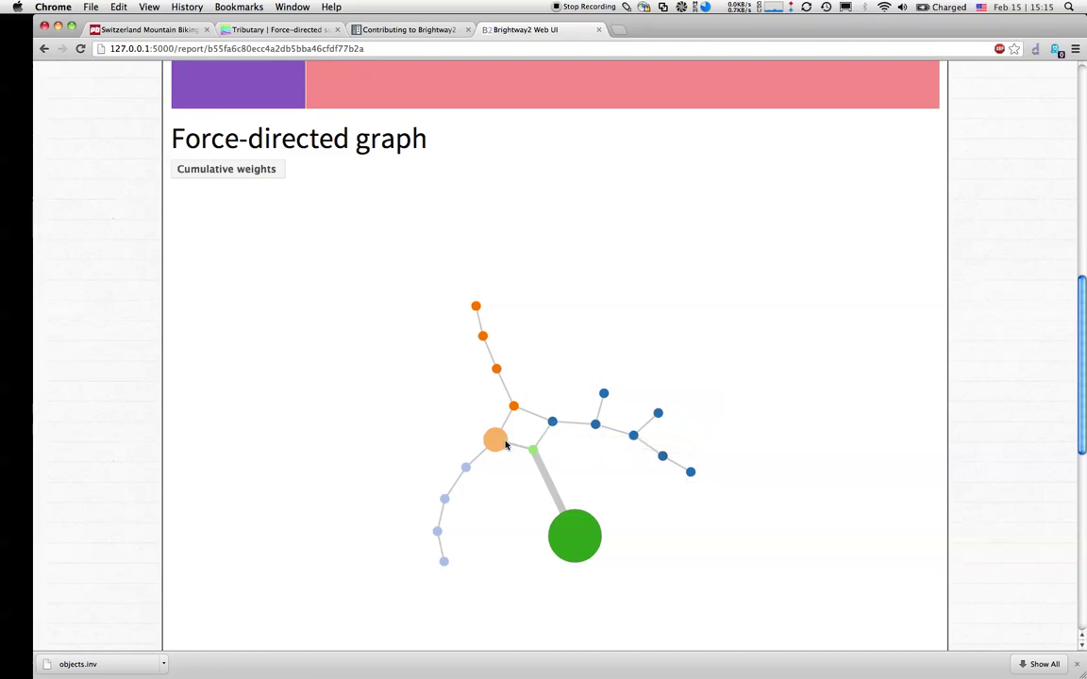
click(250, 167)
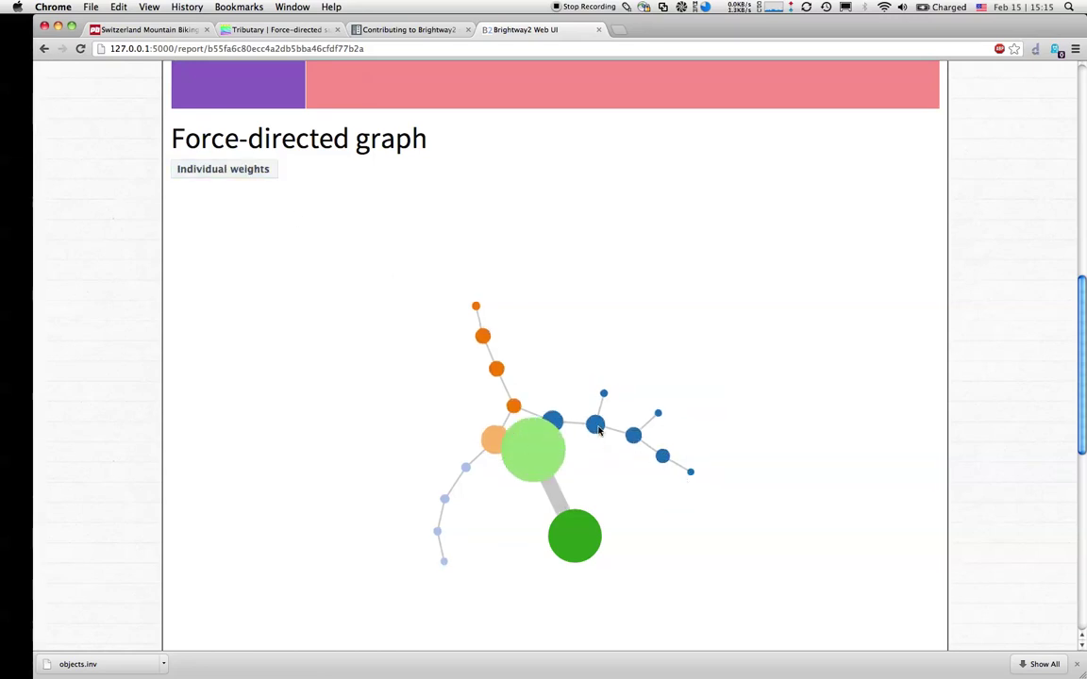
click(232, 176)
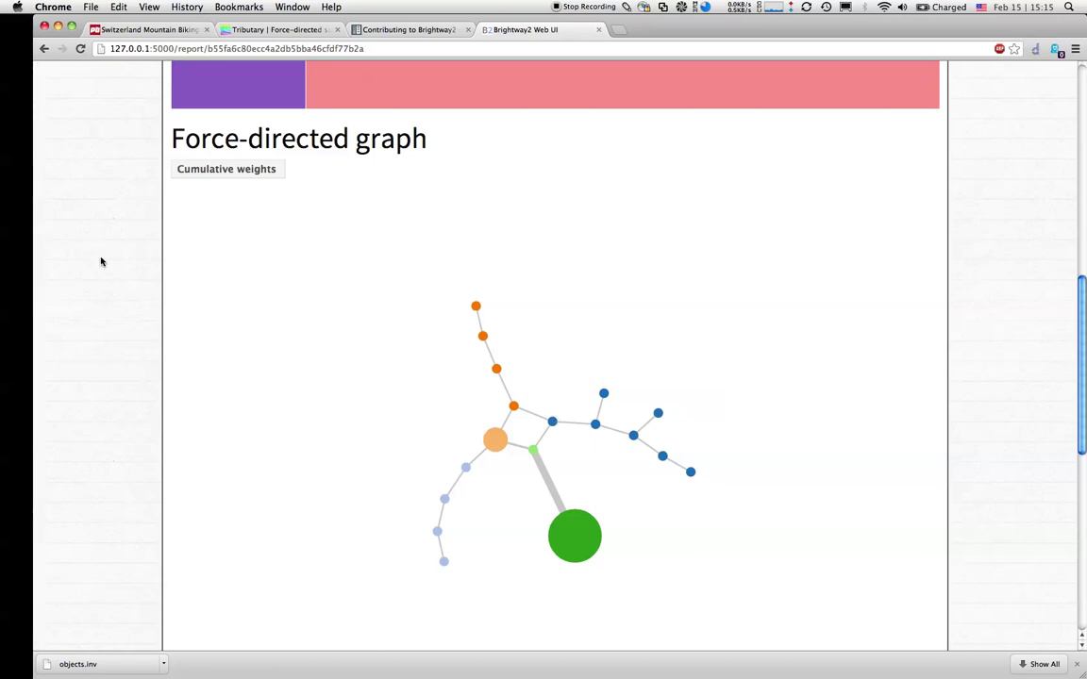
scroll(101, 262, down, 5)
Step: Switch to the Tributary tab with the editable force-directed supply chain graph
scroll(102, 262, down, 1)
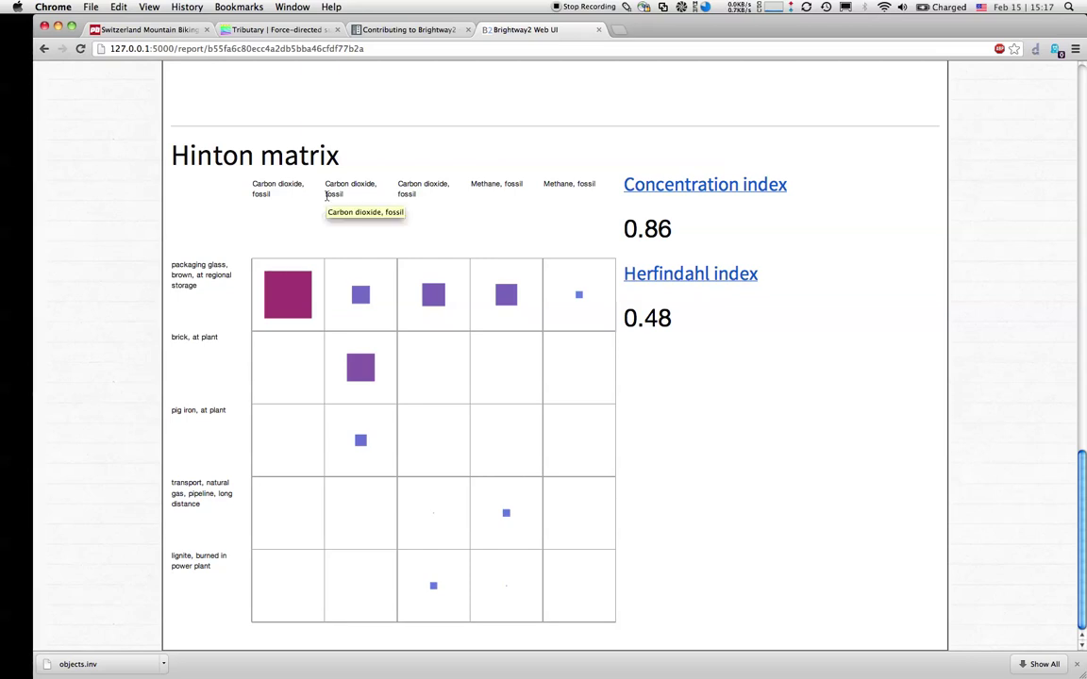
key(super+2)
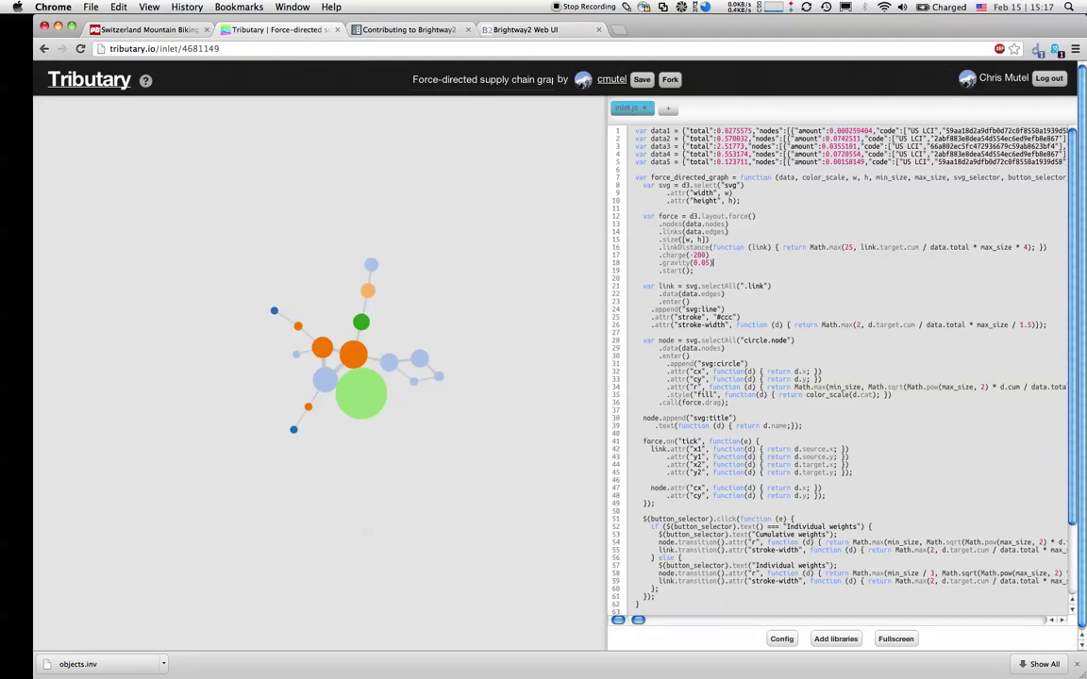
Step: Adjust the charge value with its number slider, settling on -707
scroll(755, 297, right, 1)
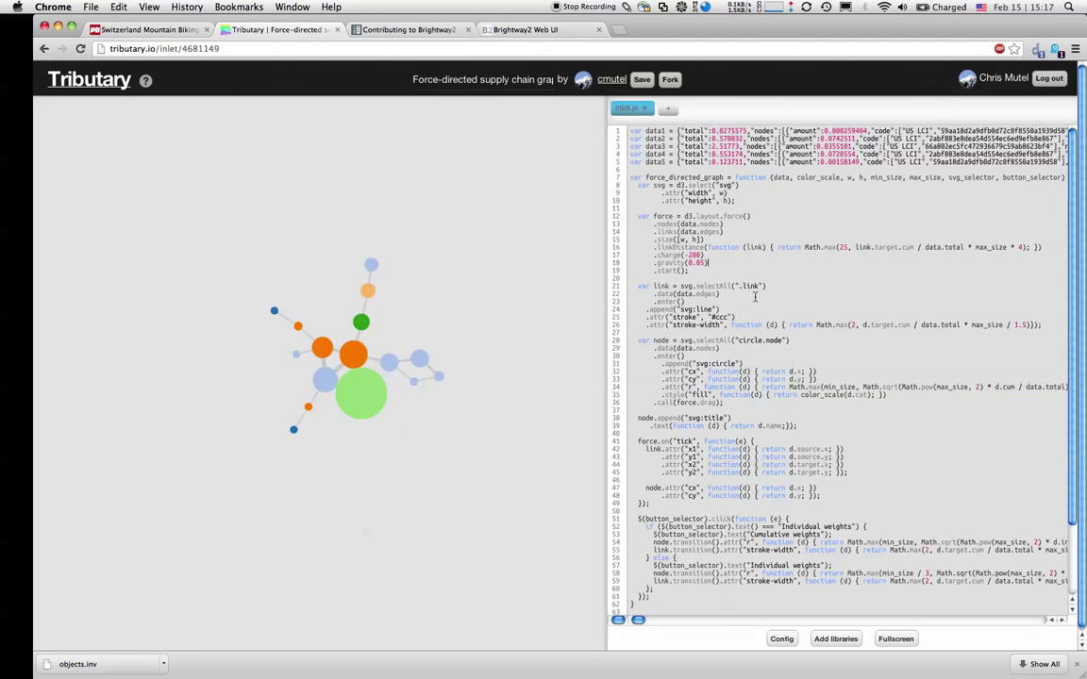
scroll(755, 297, left, 1)
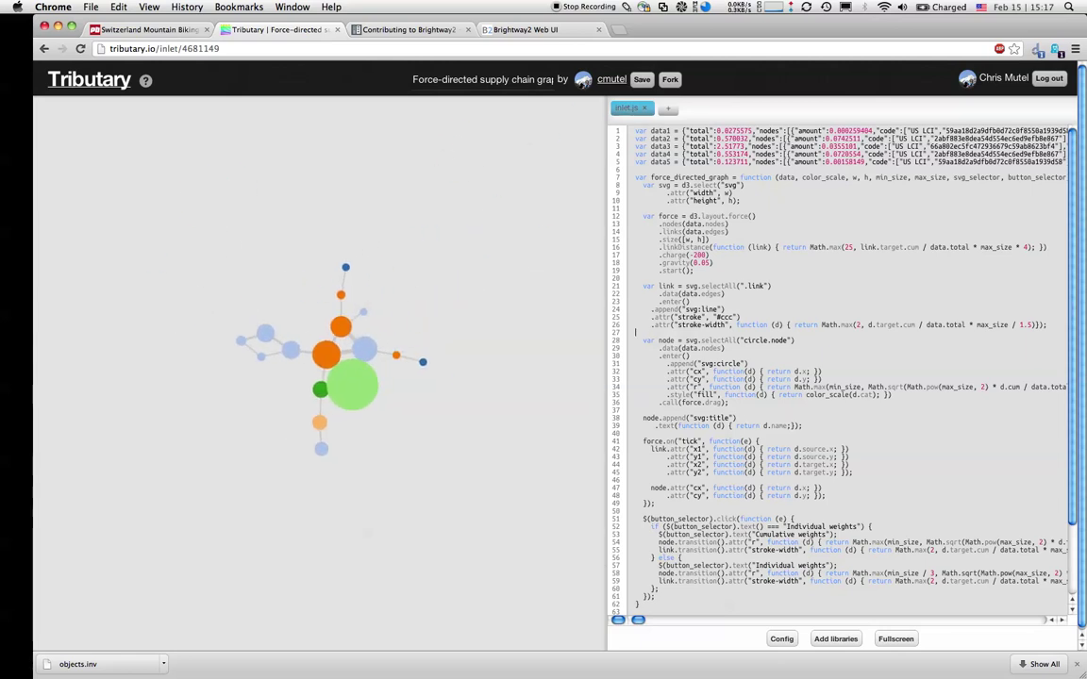
click(698, 255)
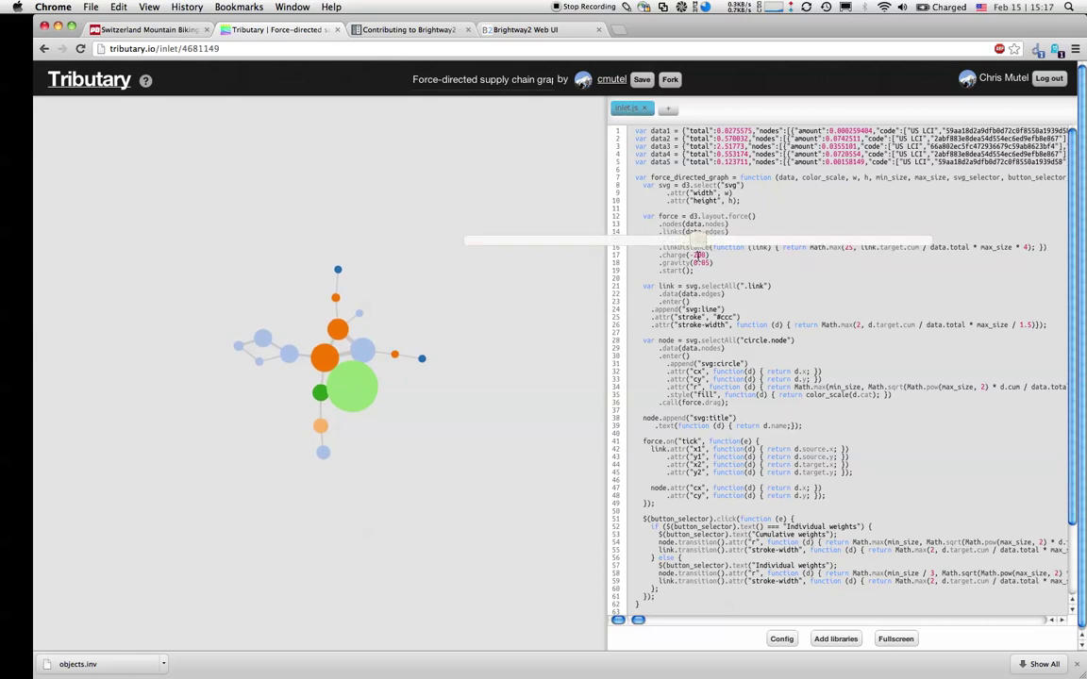
drag(702, 242, 615, 248)
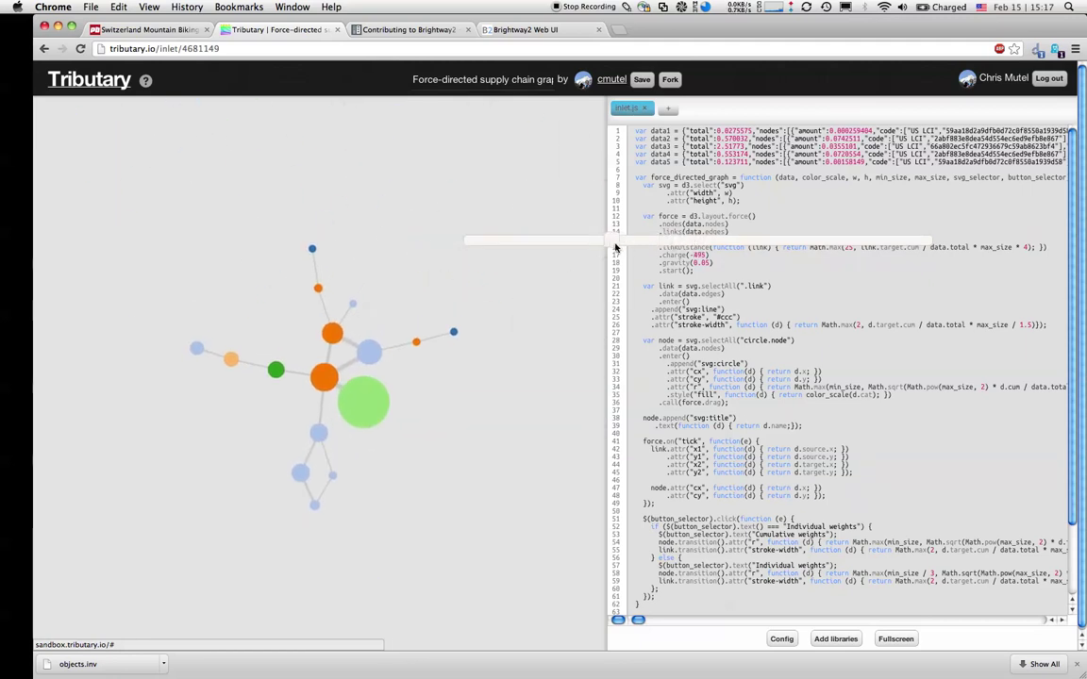
drag(615, 247, 553, 244)
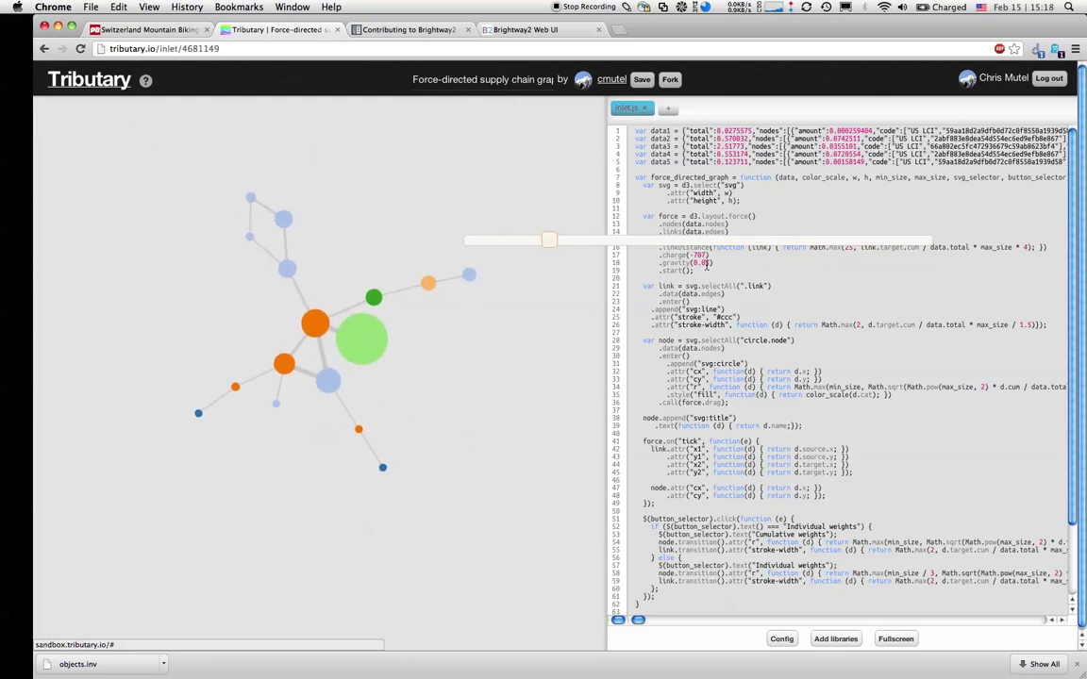
Step: Raise gravity to 0.126, then bring up the Contributing to Brightway2 documentation
drag(706, 252, 798, 250)
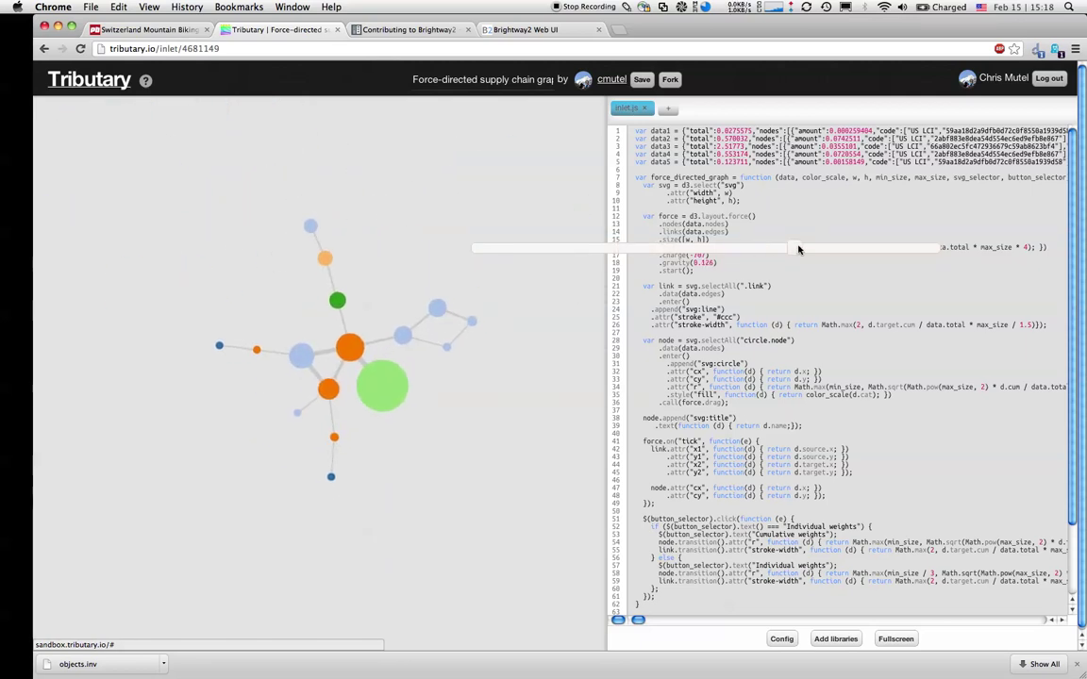
click(747, 274)
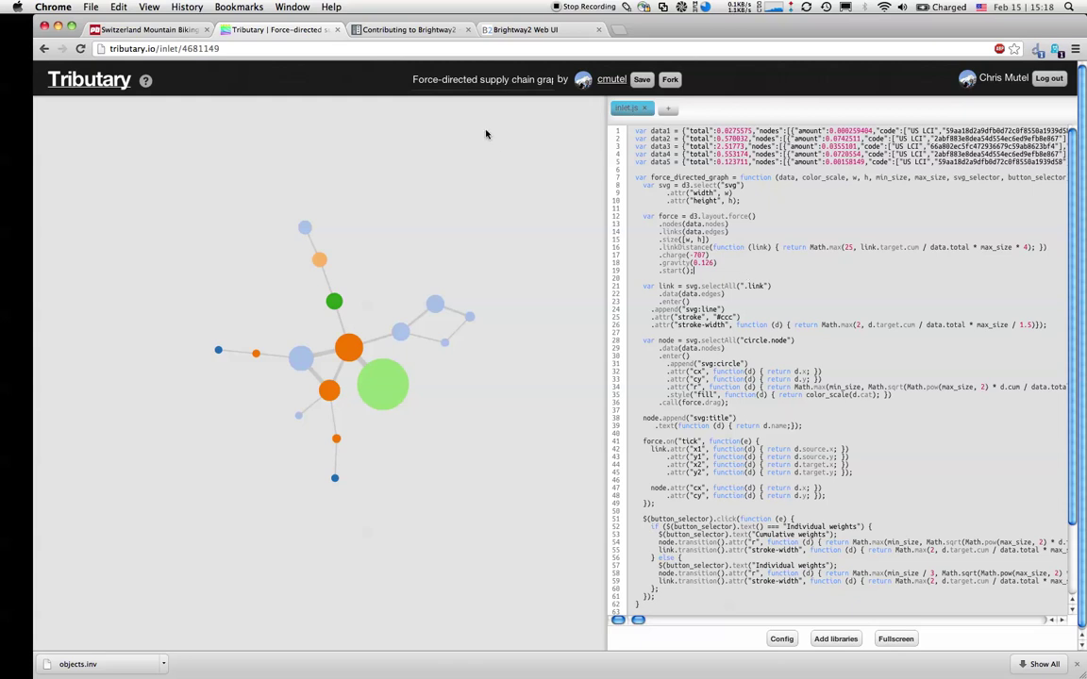
click(409, 30)
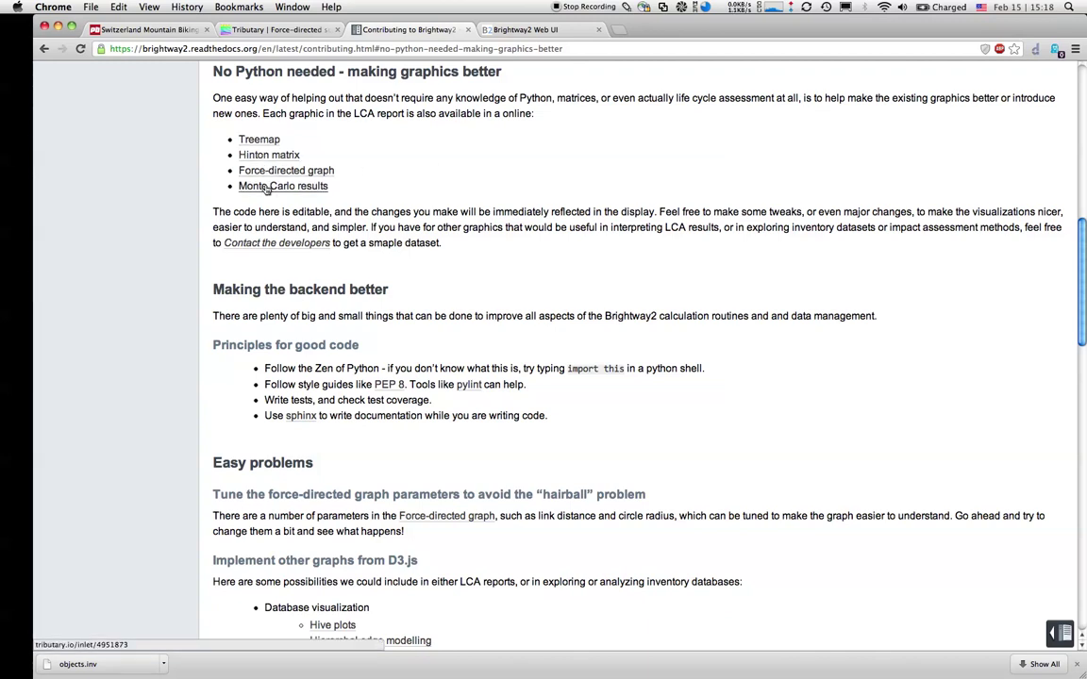
Step: Read the graphics and easy-problems sections, open the documentation index, and return to the report
scroll(419, 468, down, 5)
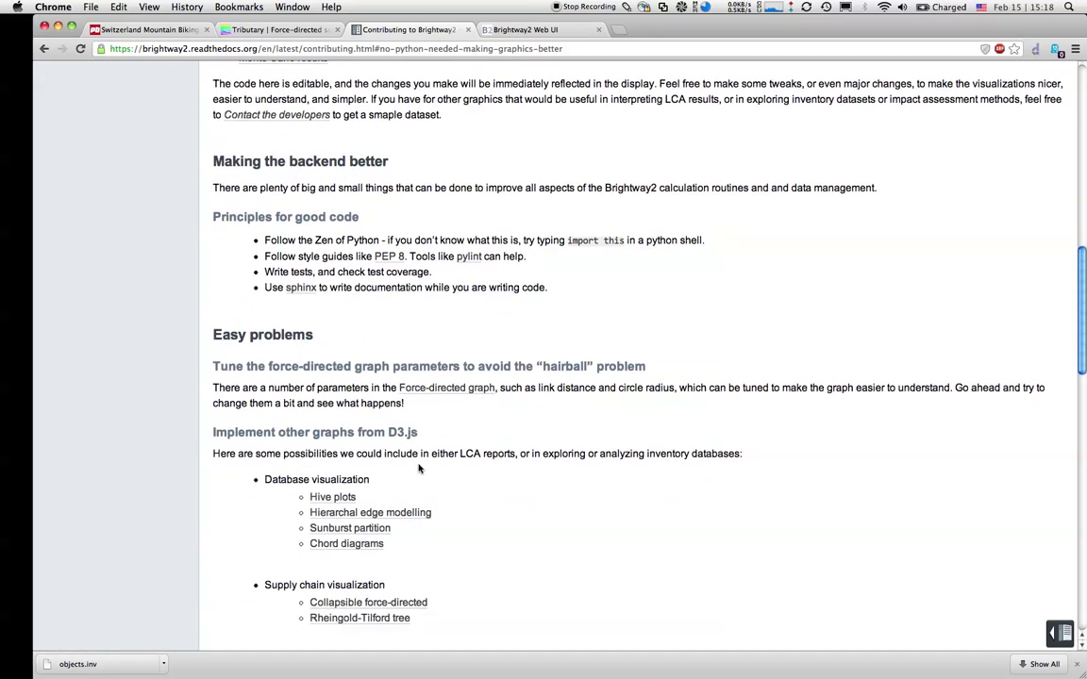
scroll(419, 469, down, 1)
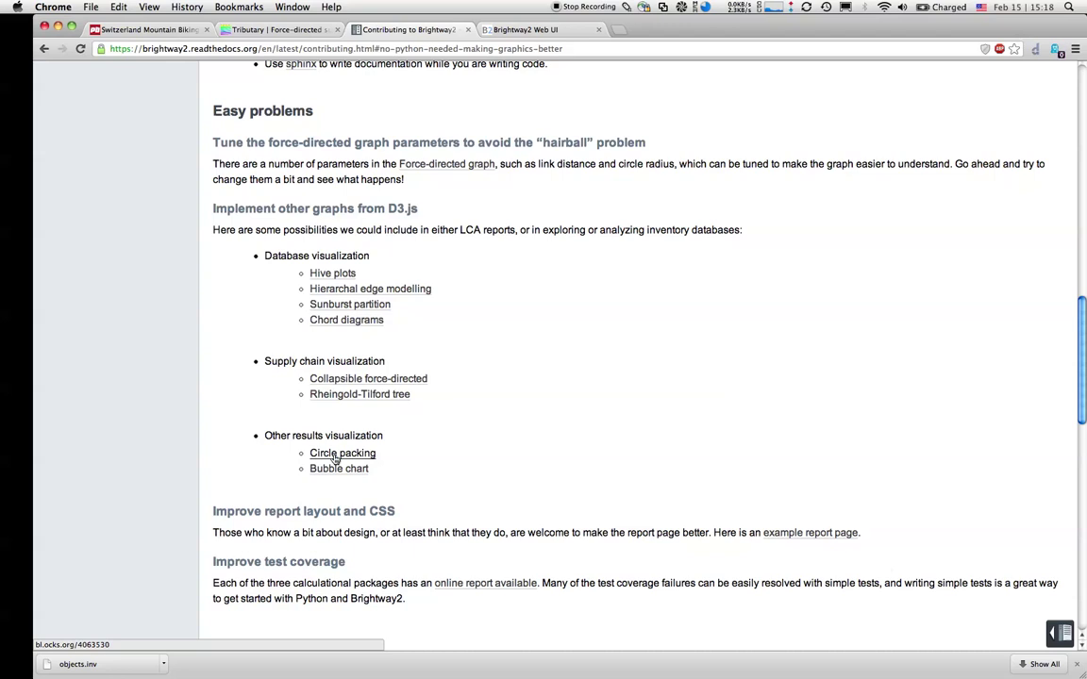
scroll(335, 458, up, 15)
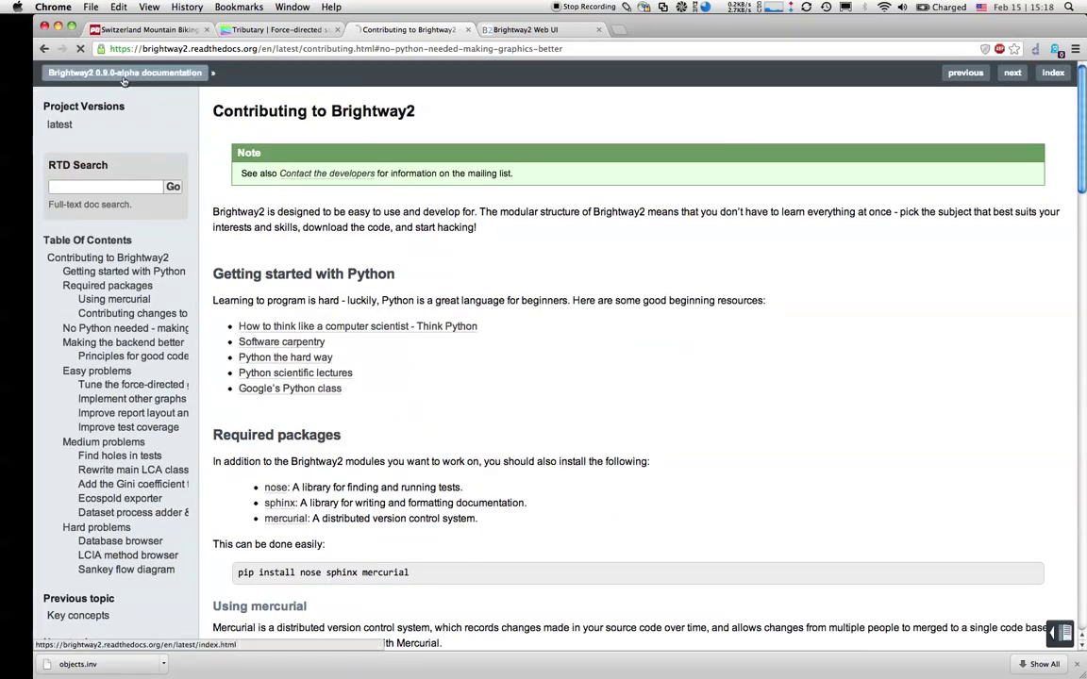
click(113, 72)
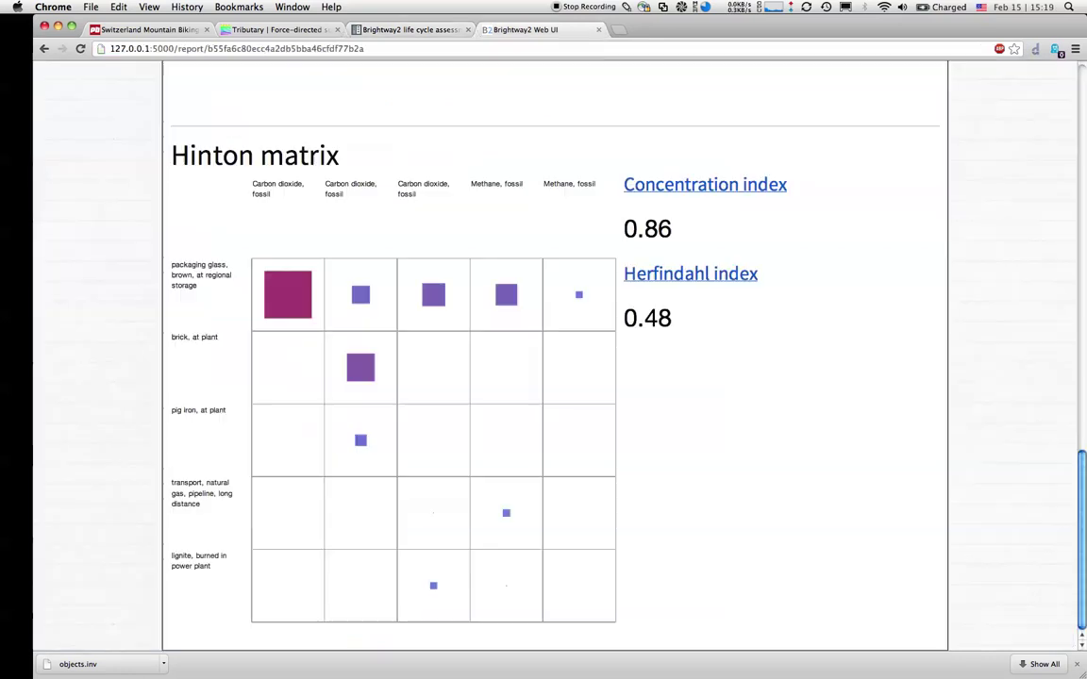
key(ctrl+Tab)
Step: Open the report's online copy at reports.brightwaylca.org in a new tab
key(Home)
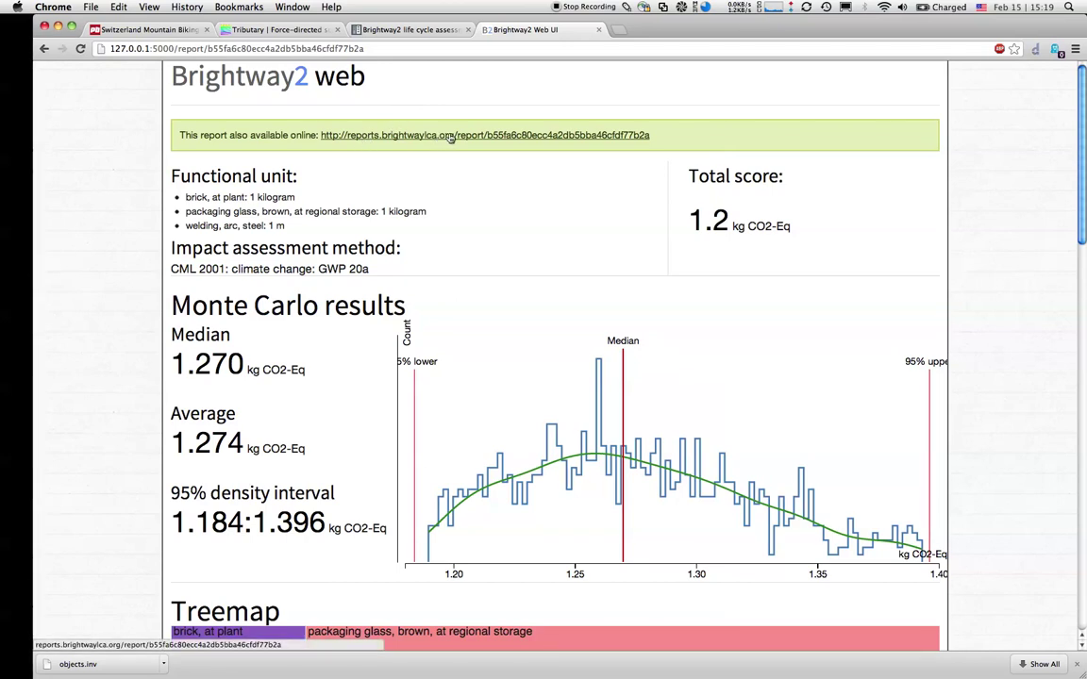
super+click(403, 134)
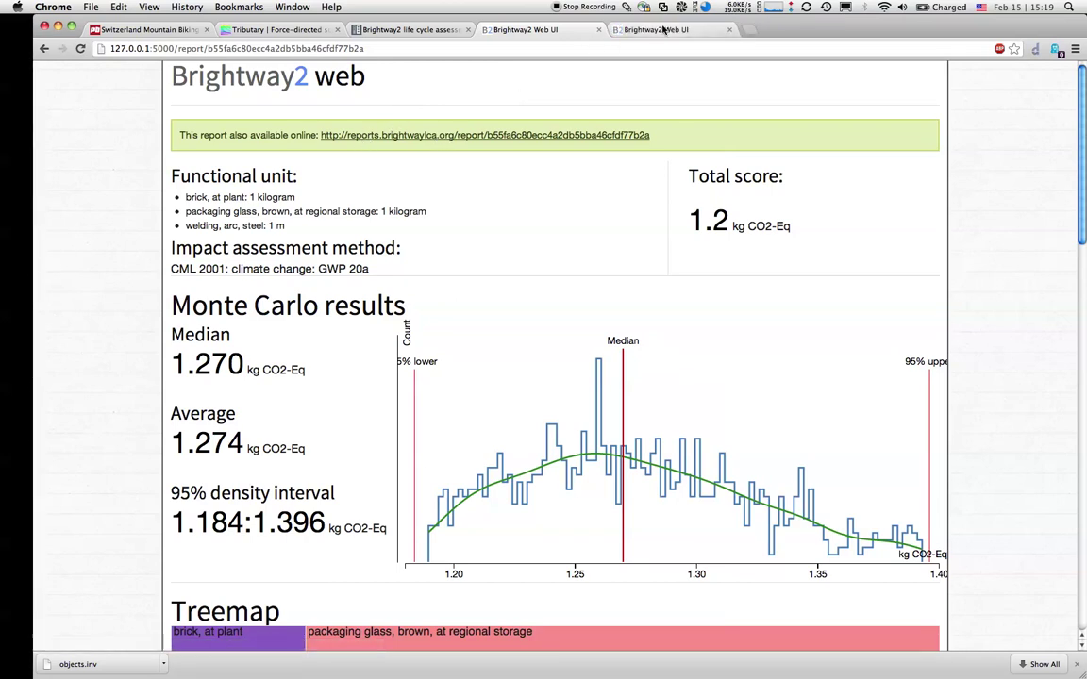
click(665, 29)
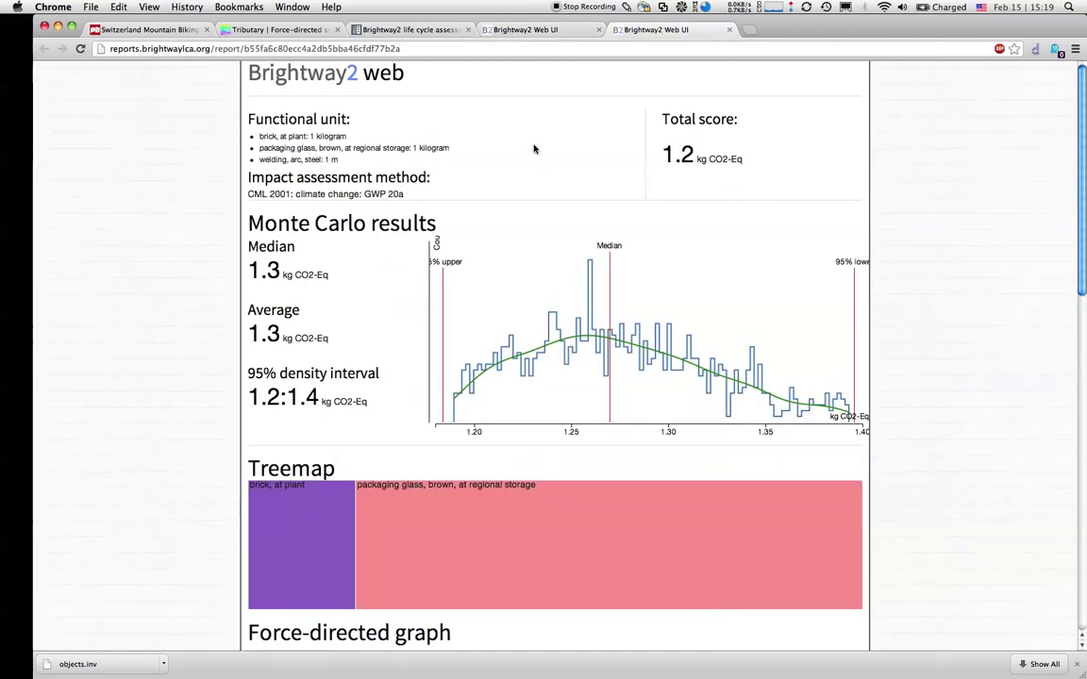
Step: Browse the online report, drag its large light-green graph node, and select the full address
scroll(534, 149, down, 1)
scroll(534, 149, down, 15)
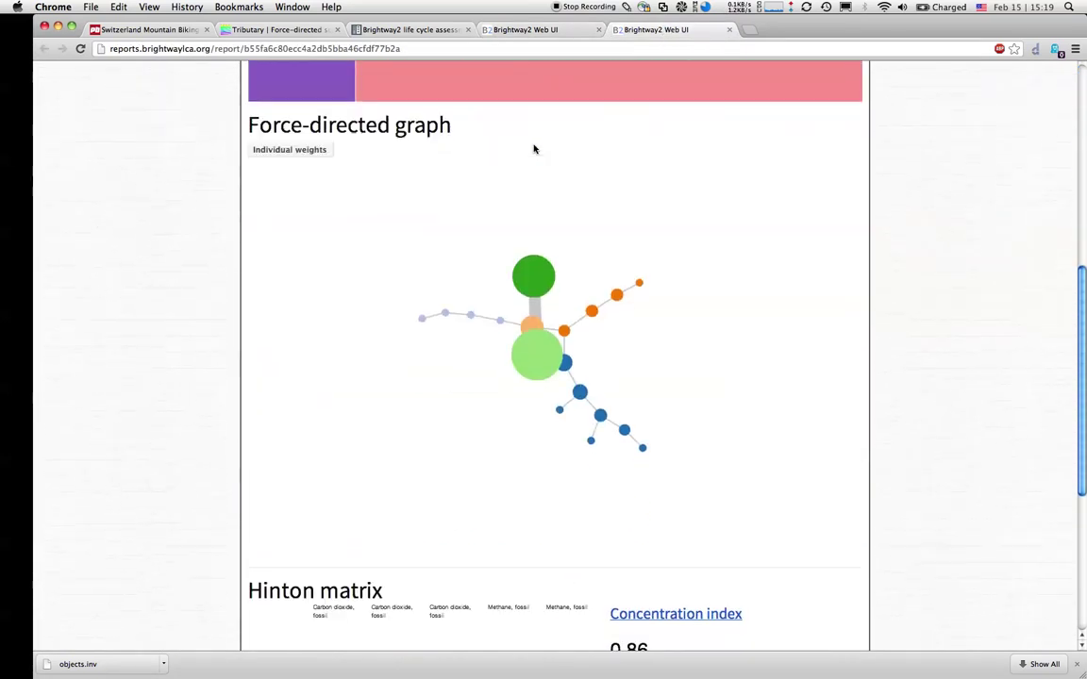
scroll(534, 149, up, 4)
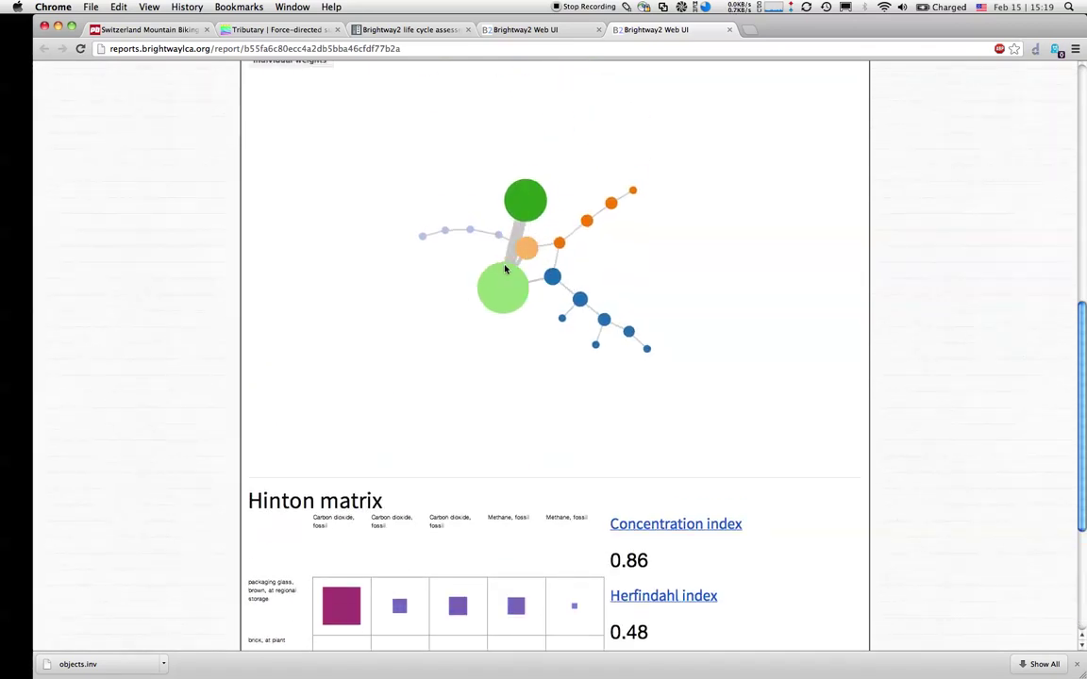
drag(470, 232, 526, 259)
scroll(214, 343, down, 5)
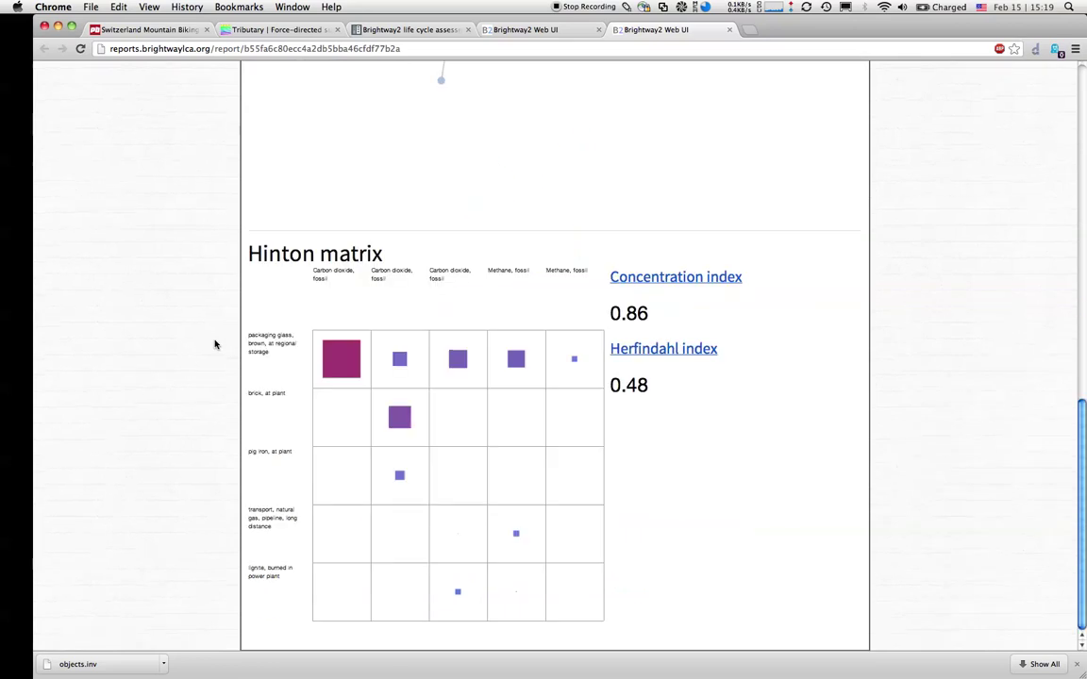
scroll(214, 343, up, 10)
click(227, 49)
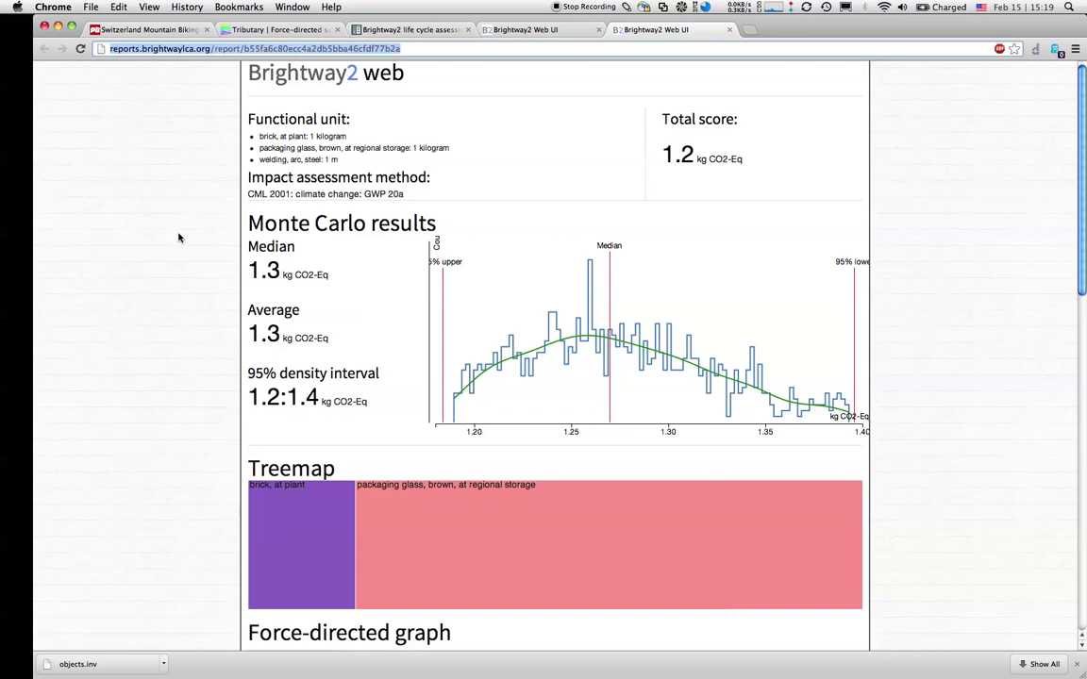
Step: In iTerm, stop the web server and run bw2-controller.py --help
key(super+Tab)
key(super+Tab)
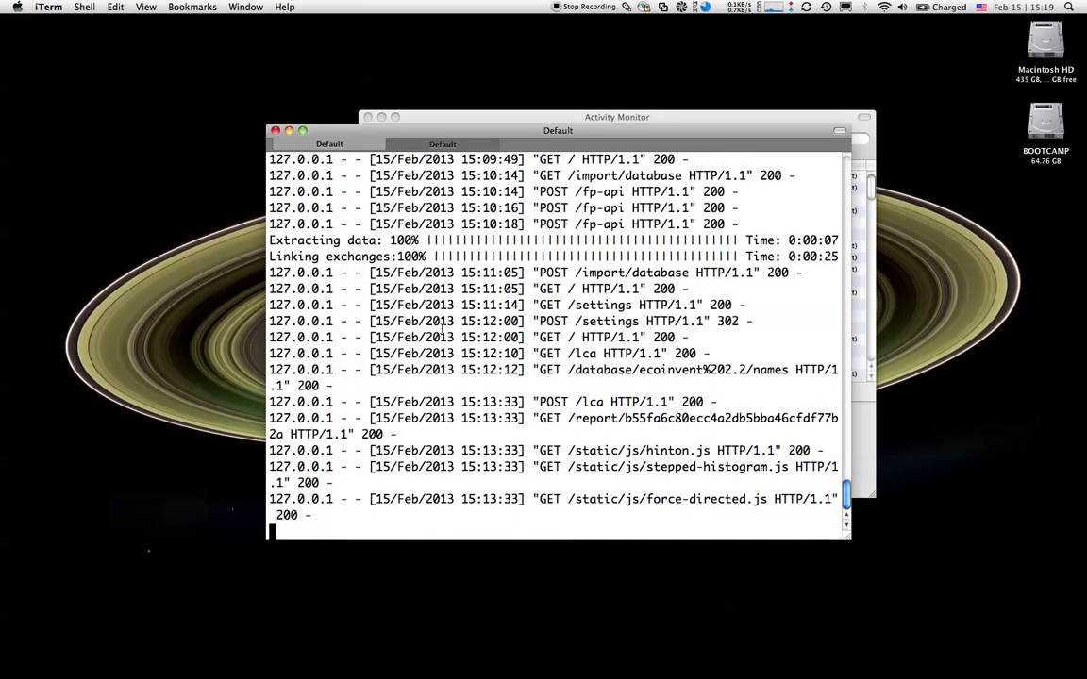
key(ctrl+c)
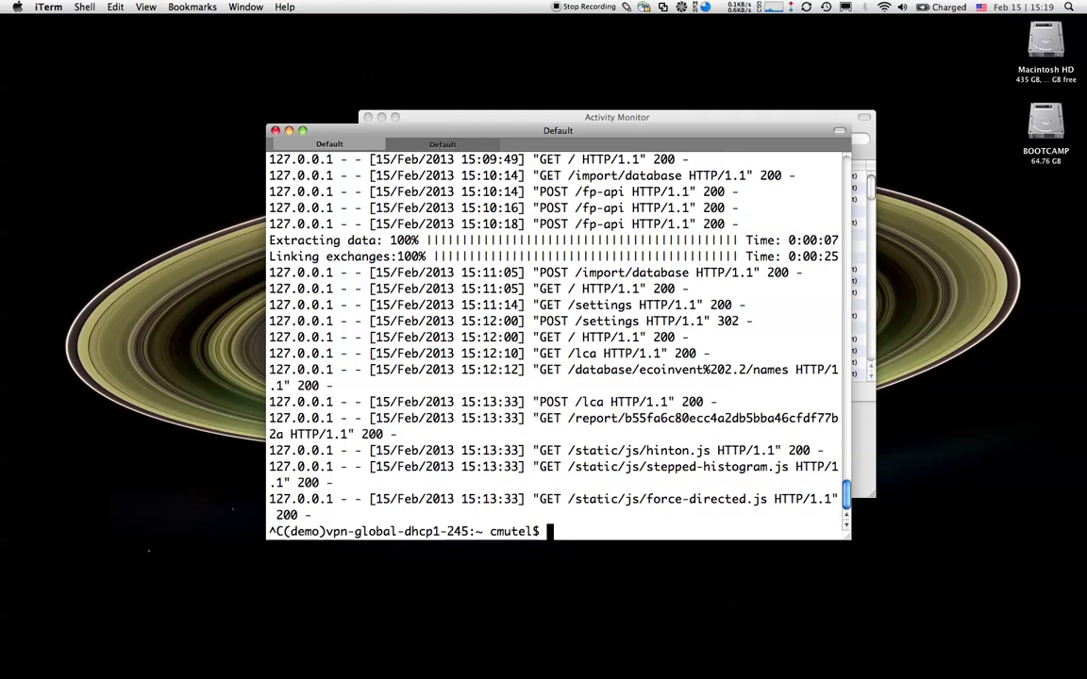
text(bw2-controller.py )
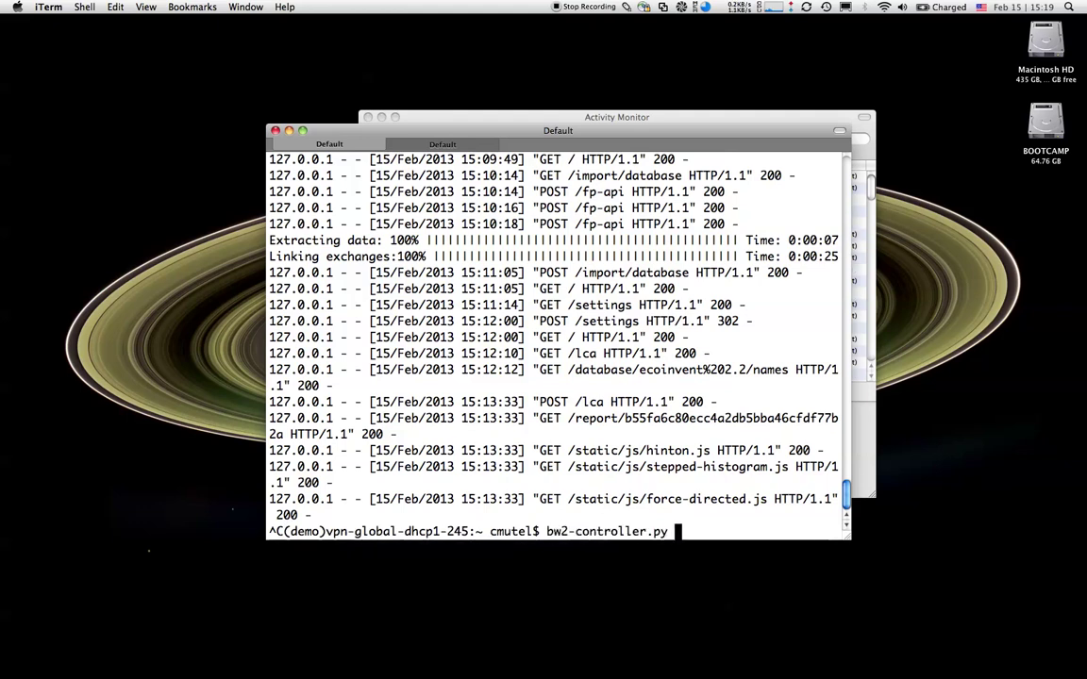
text(--help)
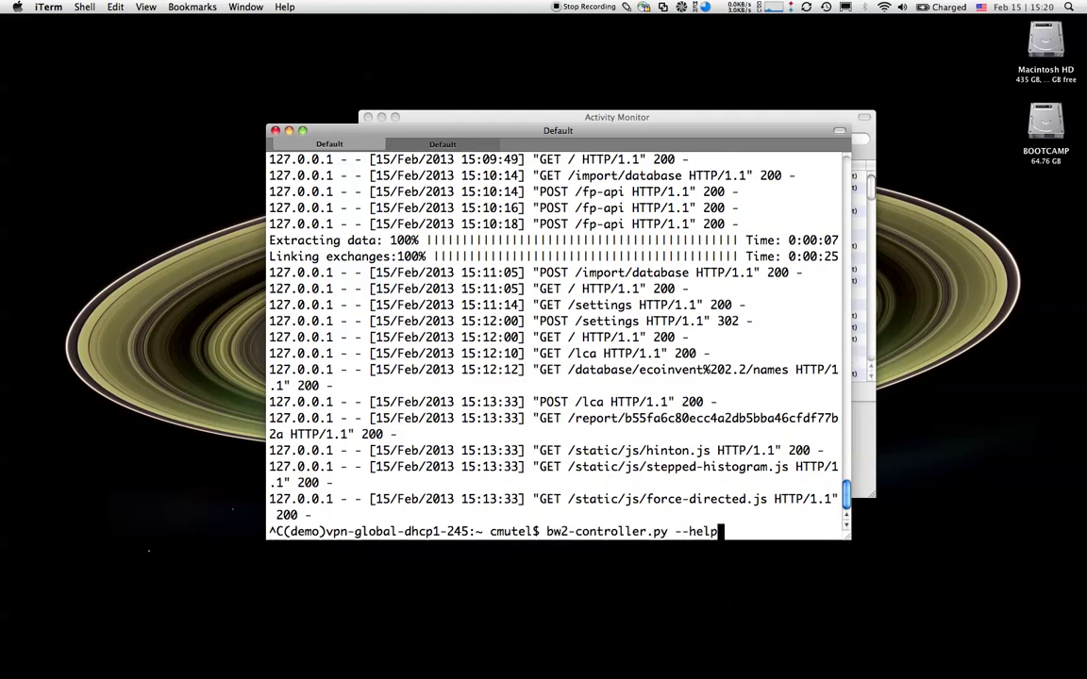
key(Return)
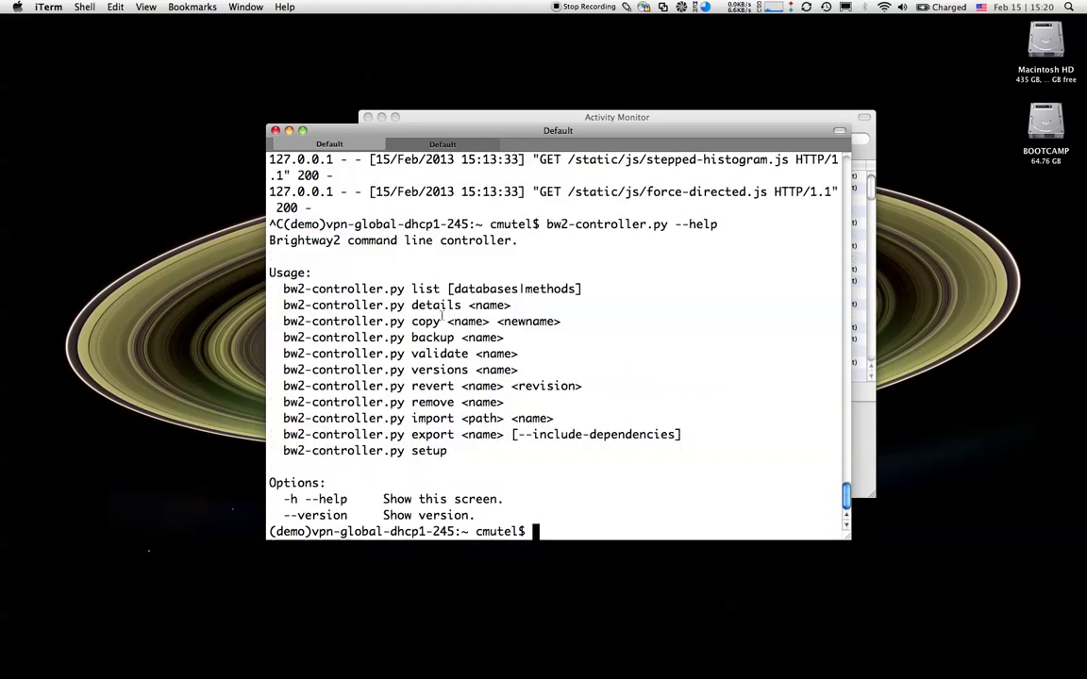
Step: Run bw2-controller.py list databases to show biosphere and ecoinvent 2.2
key(Up)
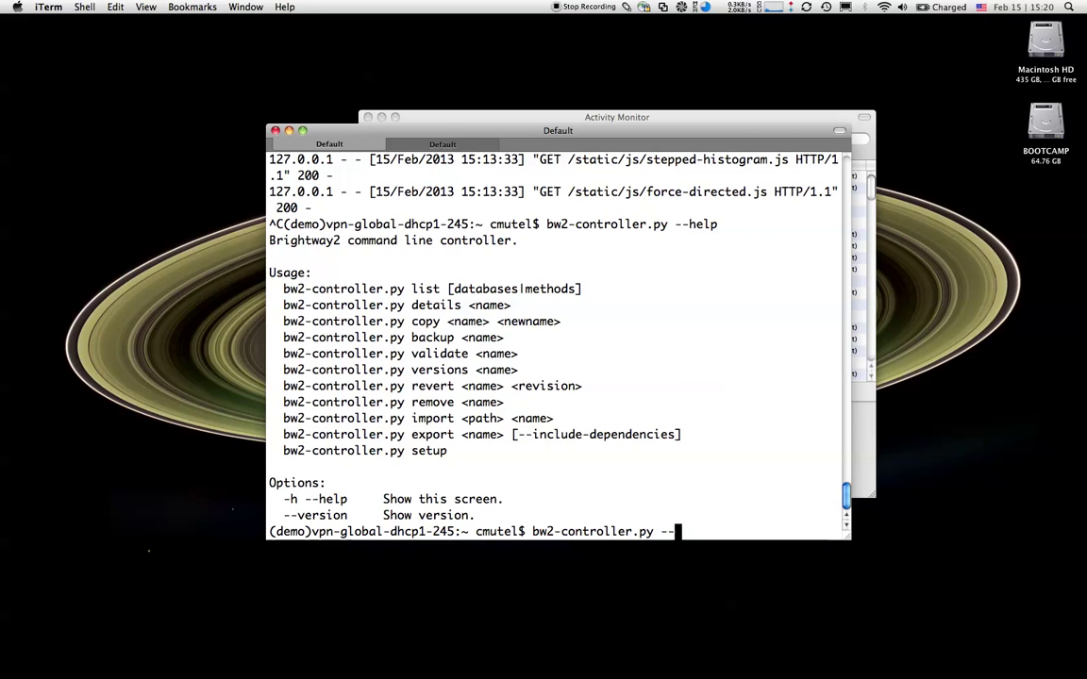
key(BackSpace)
key(BackSpace)
text(list databases)
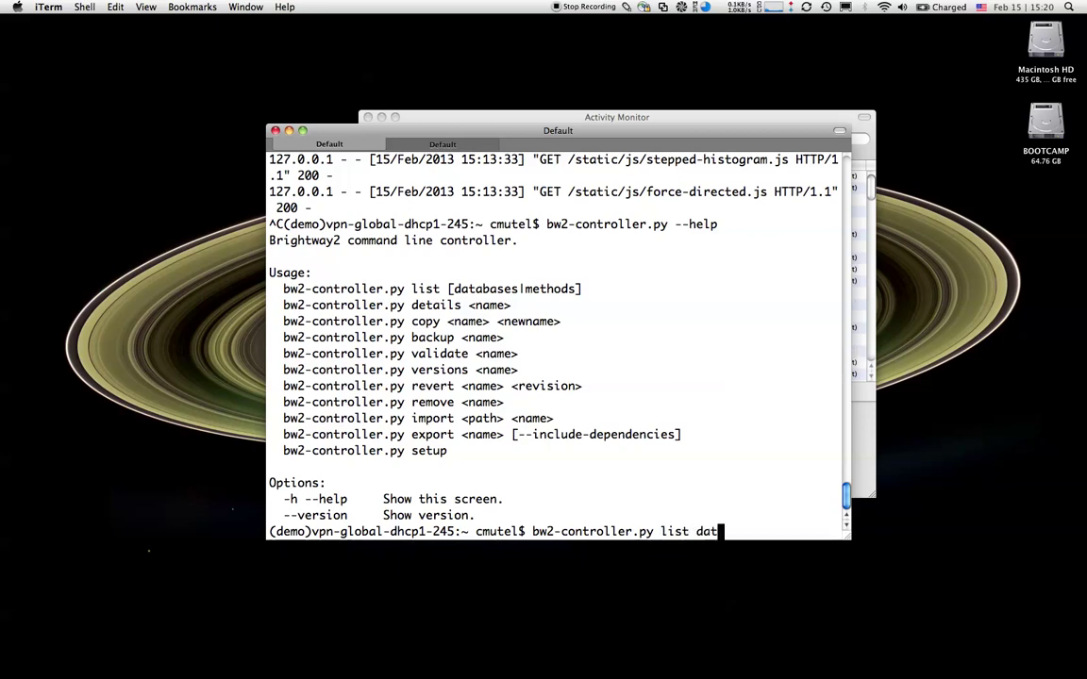
key(Return)
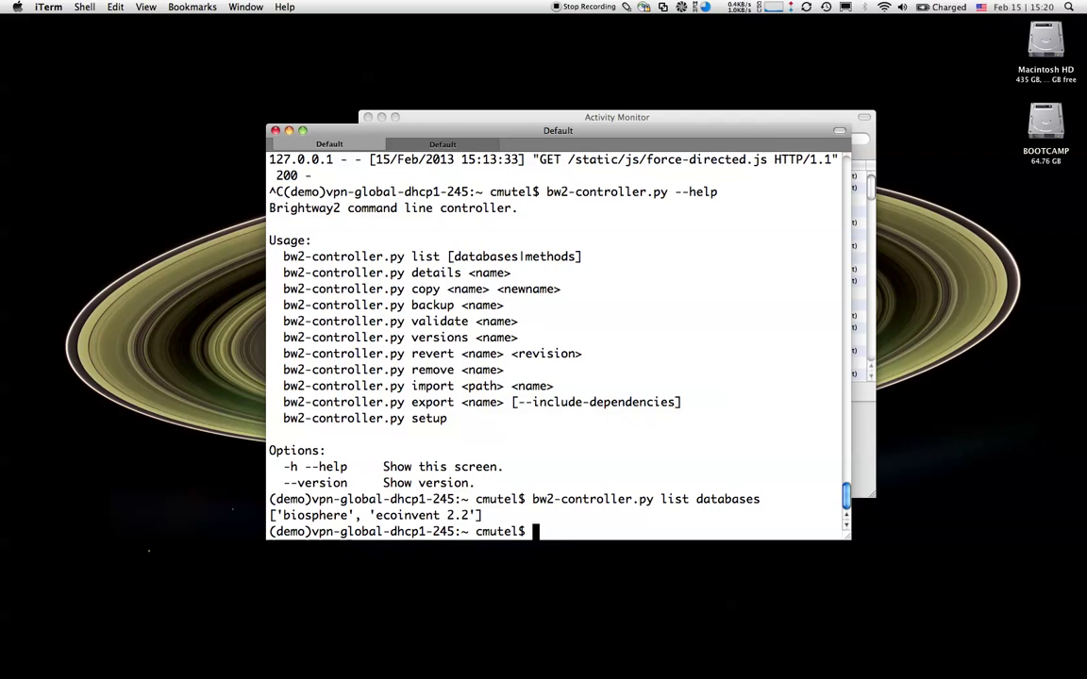
Step: Run details "ecoinvent 2.2": depends on biosphere, from Ecospold, 4087 entries
key(Up)
key(BackSpace)
key(BackSpace)
key(BackSpace)
key(BackSpace)
key(BackSpace)
key(BackSpace)
key(BackSpace)
key(BackSpace)
key(BackSpace)
key(BackSpace)
key(BackSpace)
key(BackSpace)
key(BackSpace)
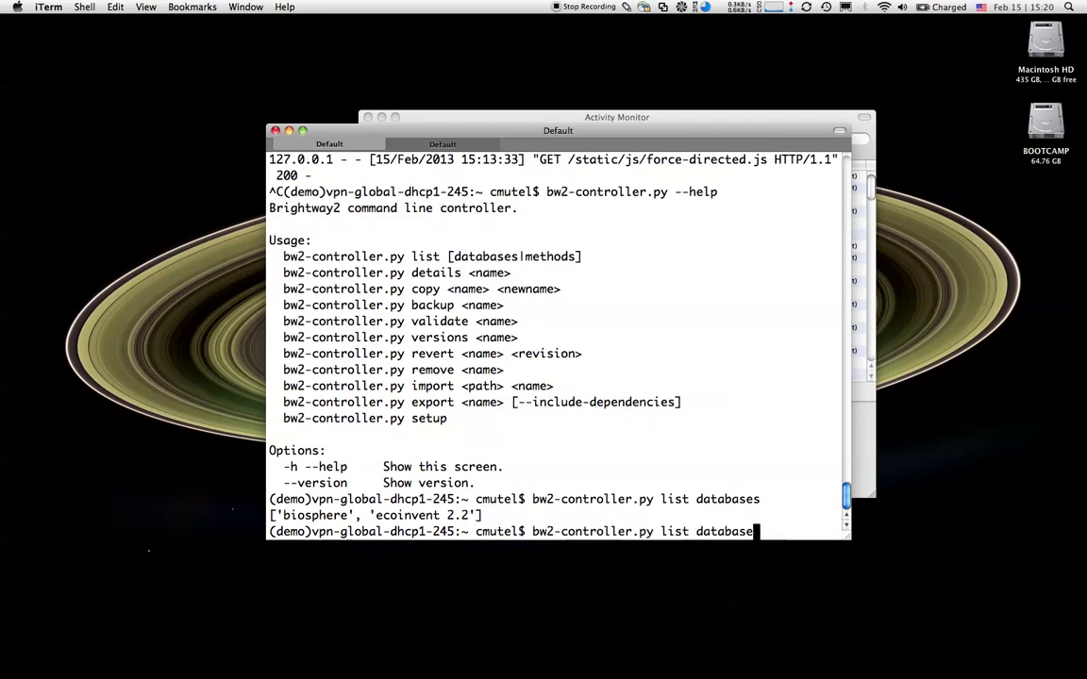
key(BackSpace)
text(d)
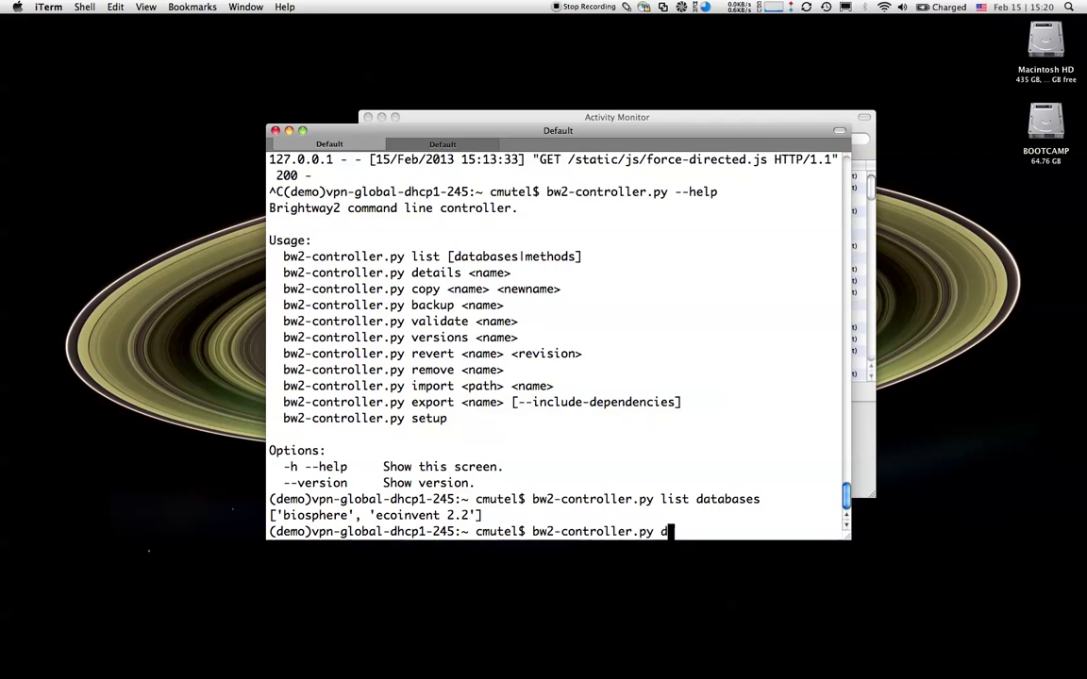
text(etails "ecoinvent 2.2)
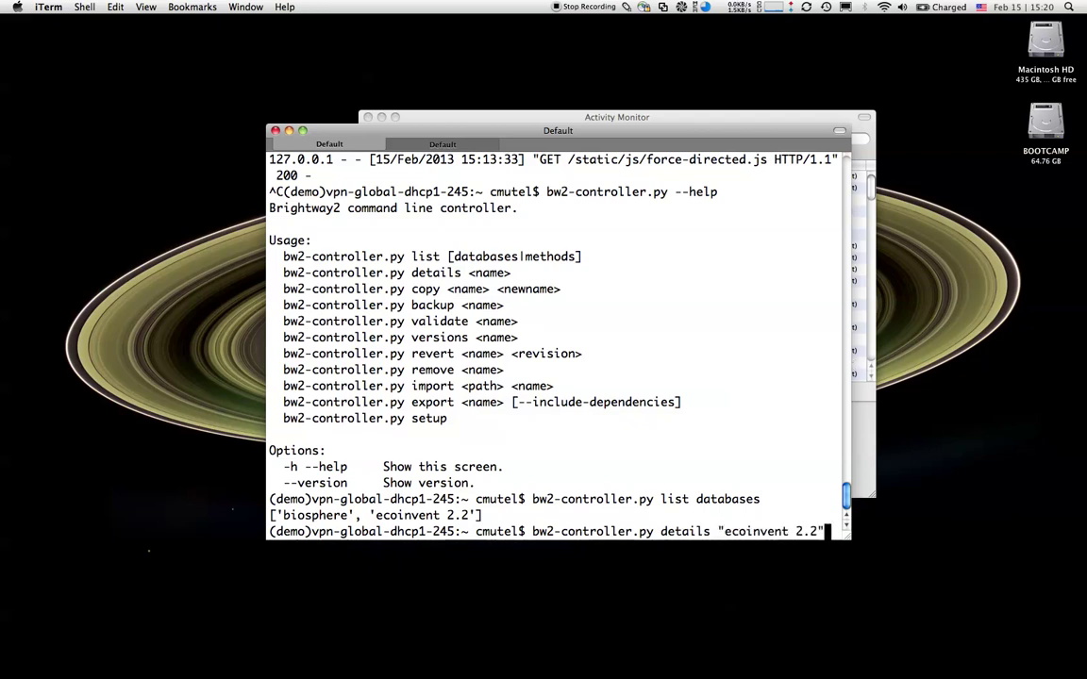
key(Return)
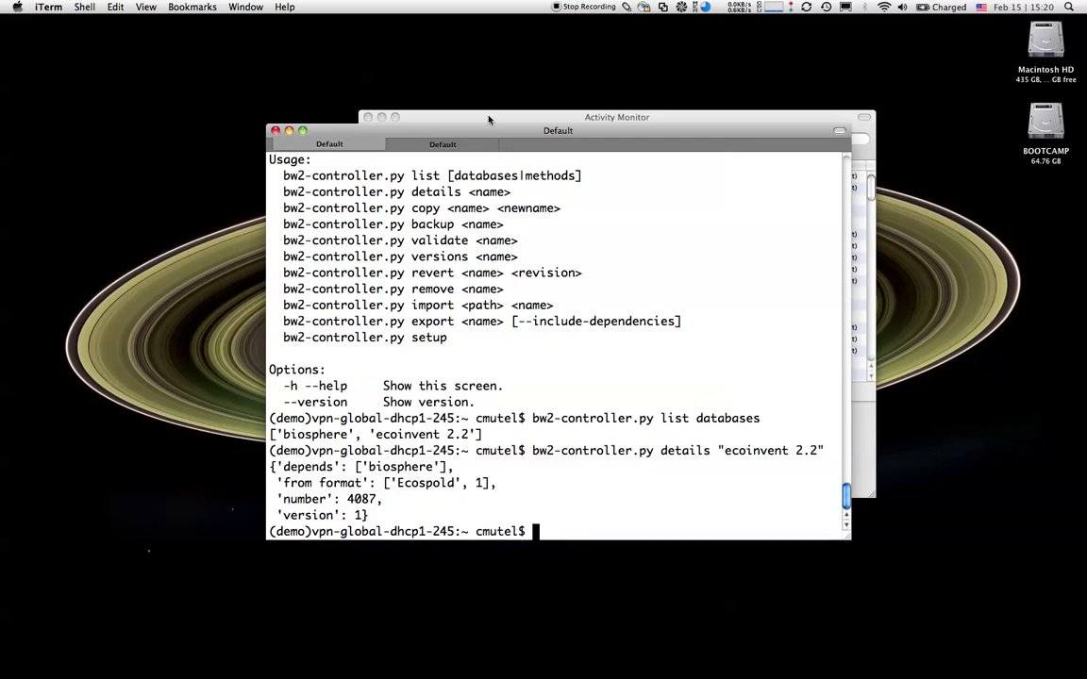
Step: In the second terminal tab, run 'workon demo' then 'ipython notebook --pylab=inline'
key(super+2)
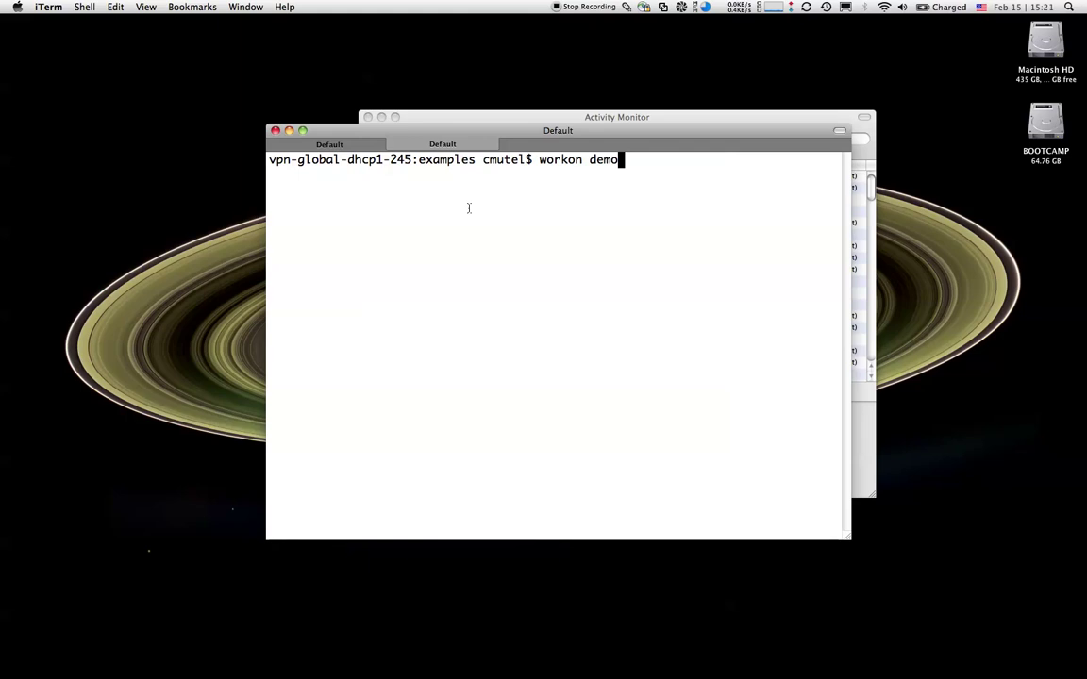
key(Return)
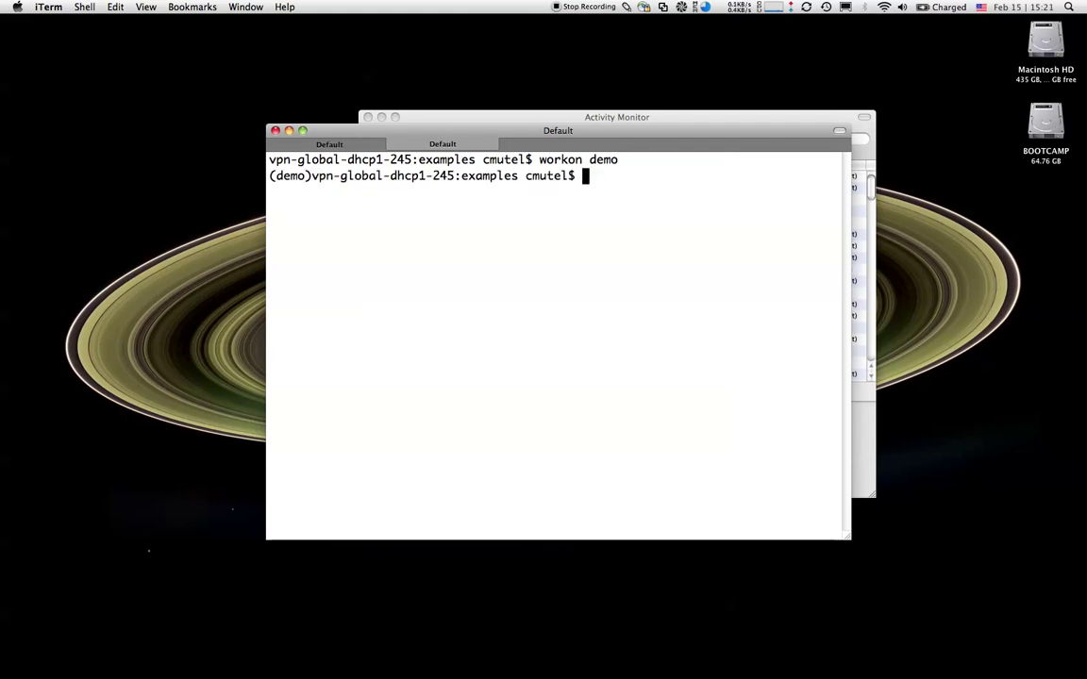
text(ipython )
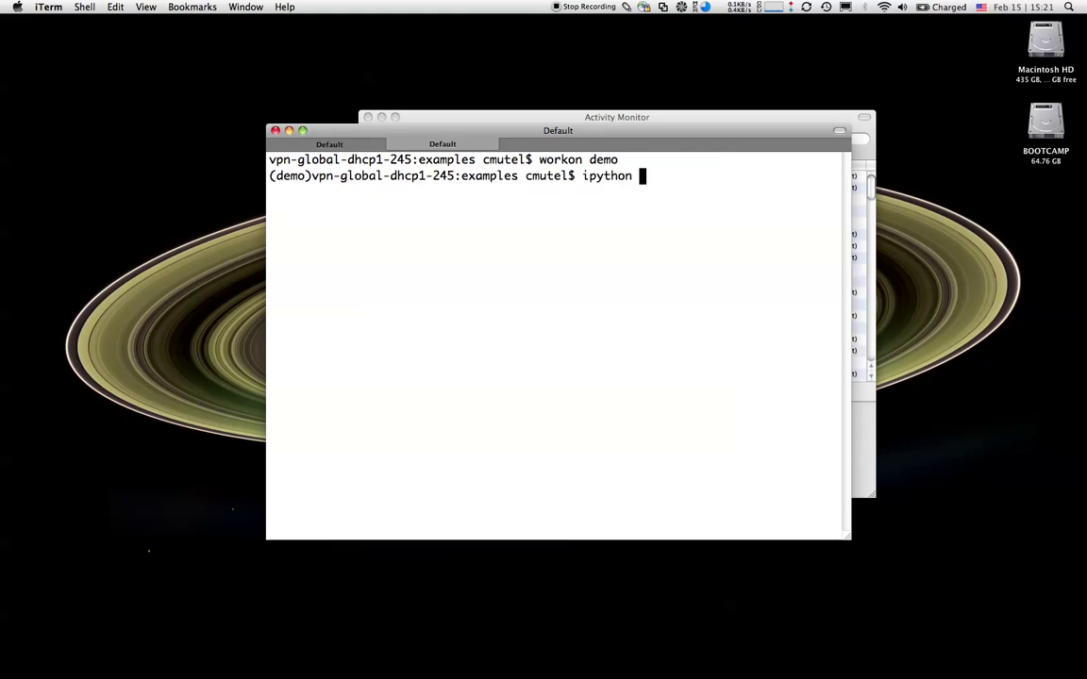
text(notebook --)
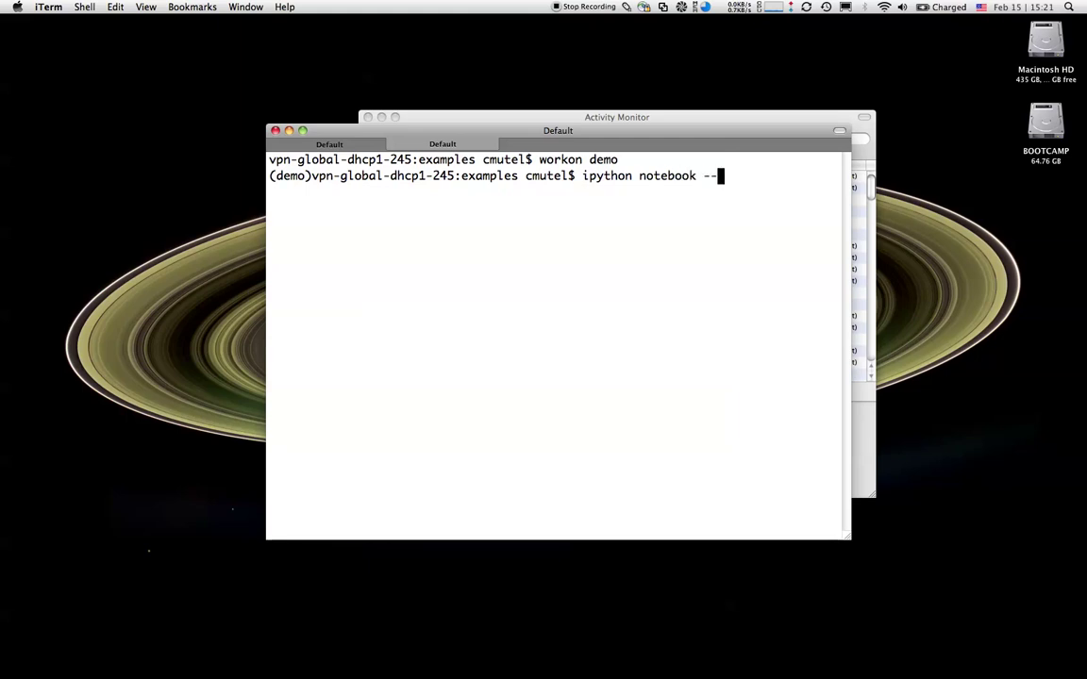
text(pylab=inline)
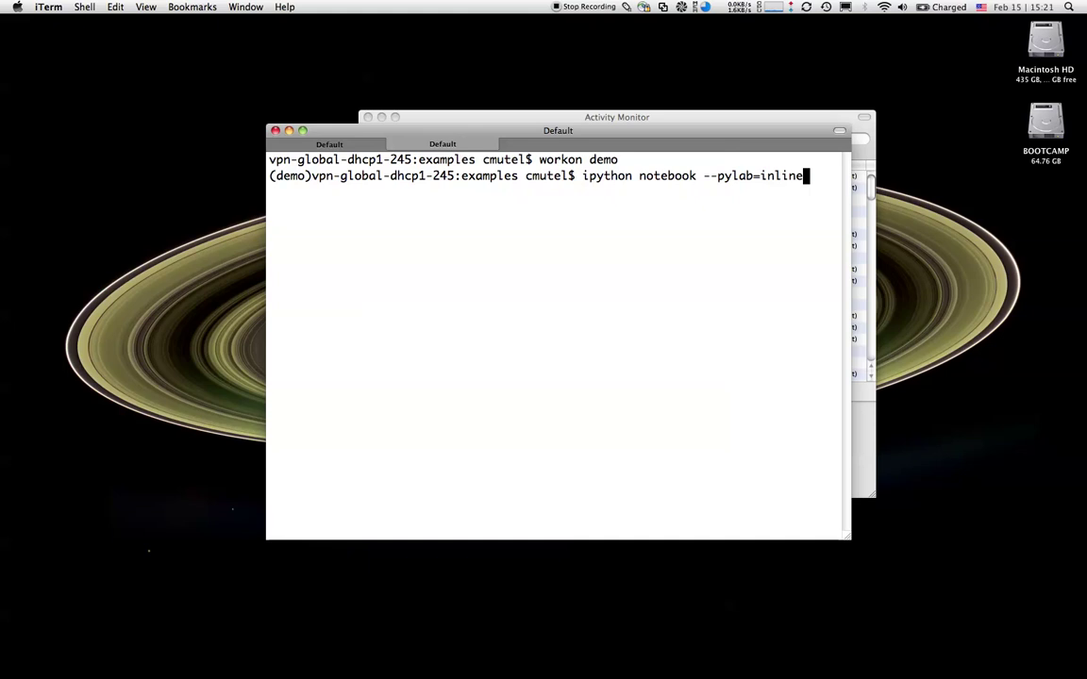
key(Return)
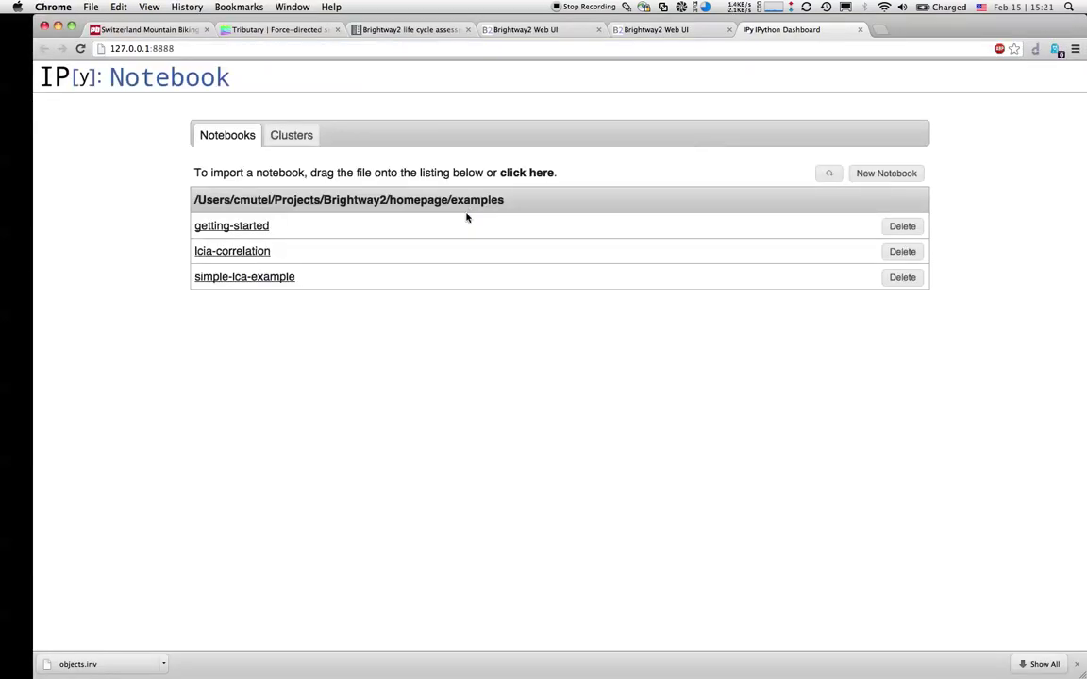
Step: Open simple-lca-example and add a 'Hi demo' line under the title cell
click(262, 279)
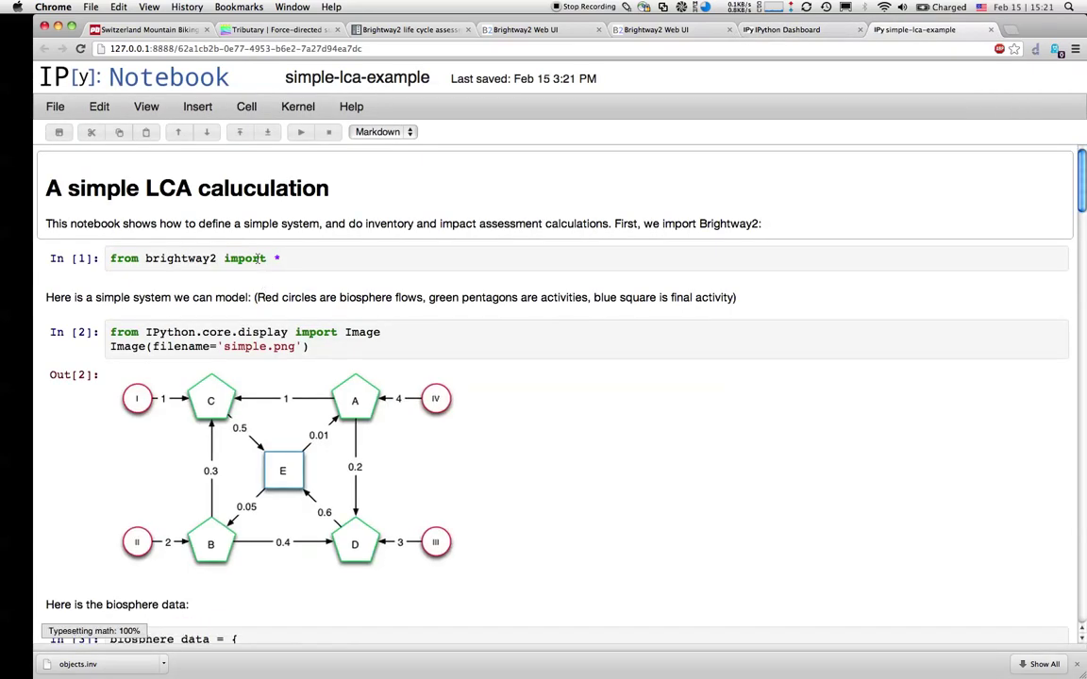
double_click(175, 186)
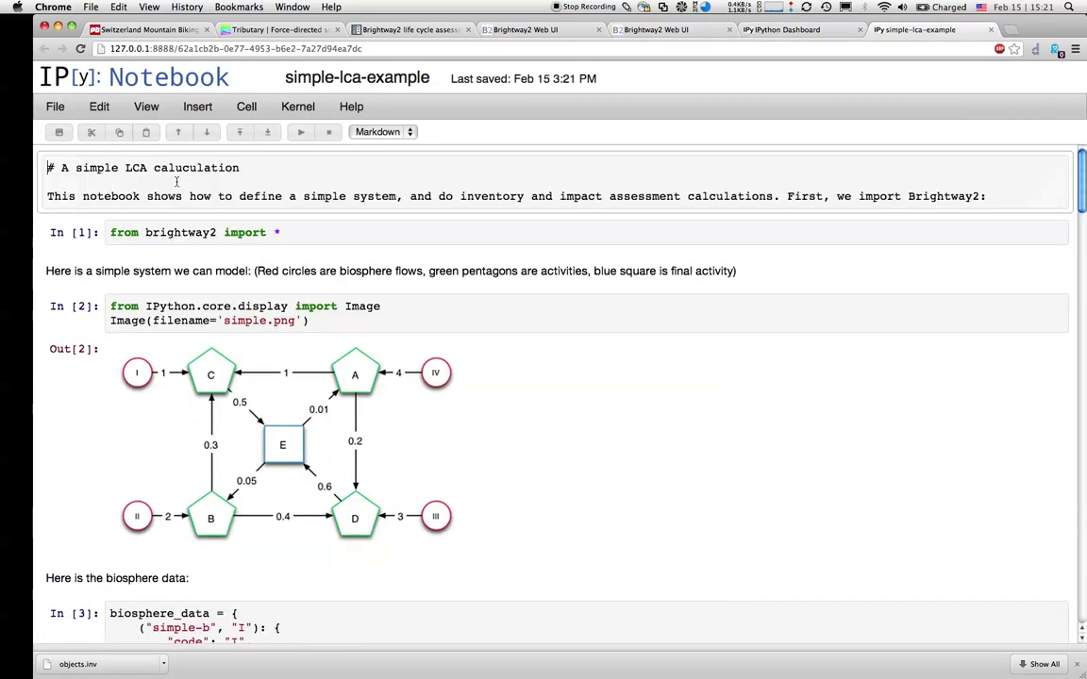
click(182, 168)
key(BackSpace)
click(230, 184)
key(Return)
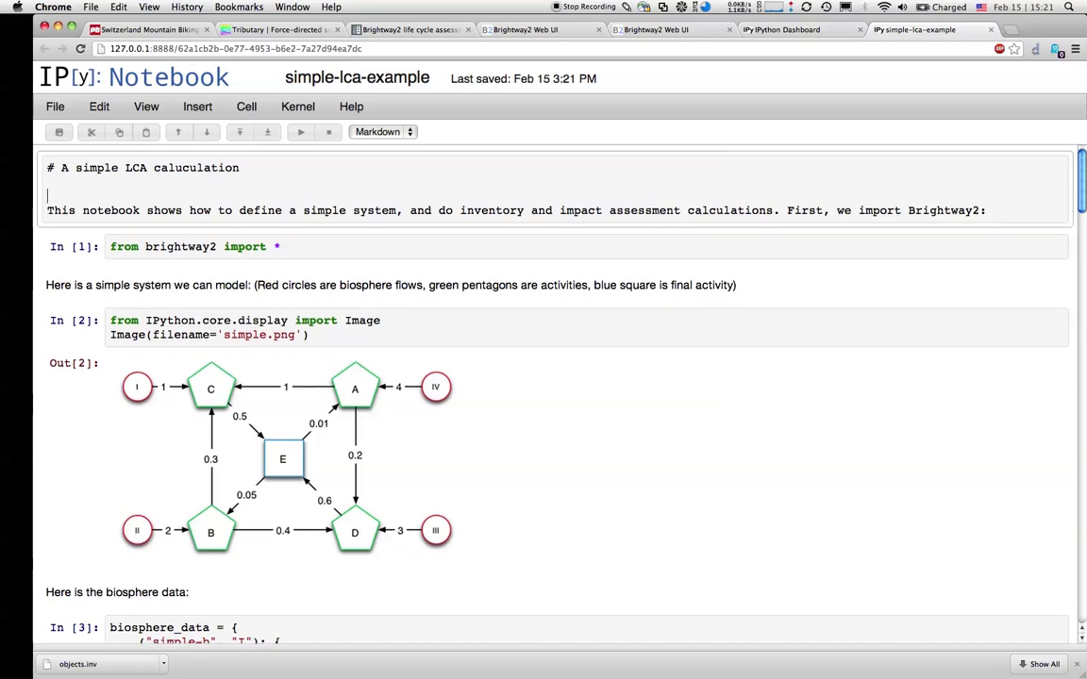
key(Return)
key(Up)
text(Hi)
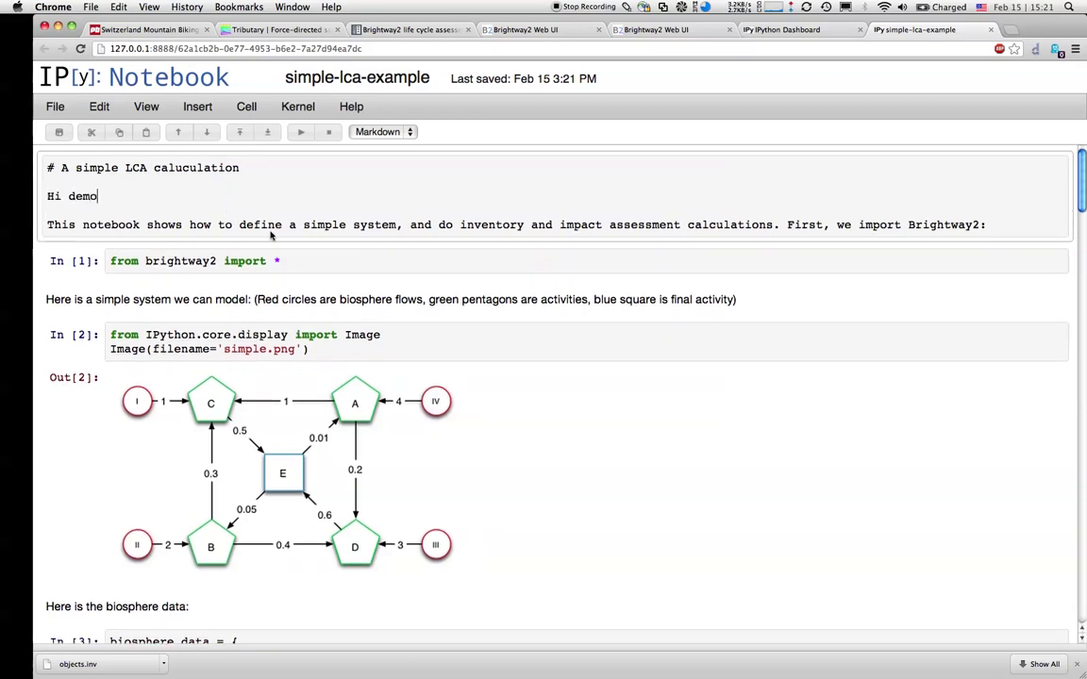
key(shift+Return)
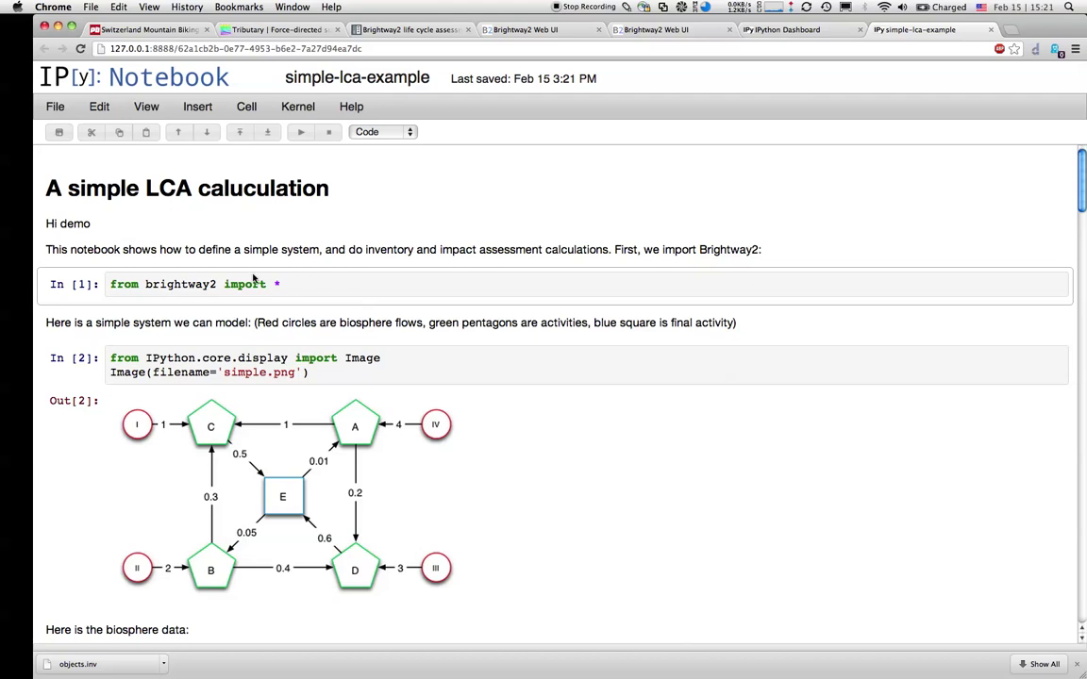
Step: Add print "Hi demo!" to the first code cell and run it
click(295, 283)
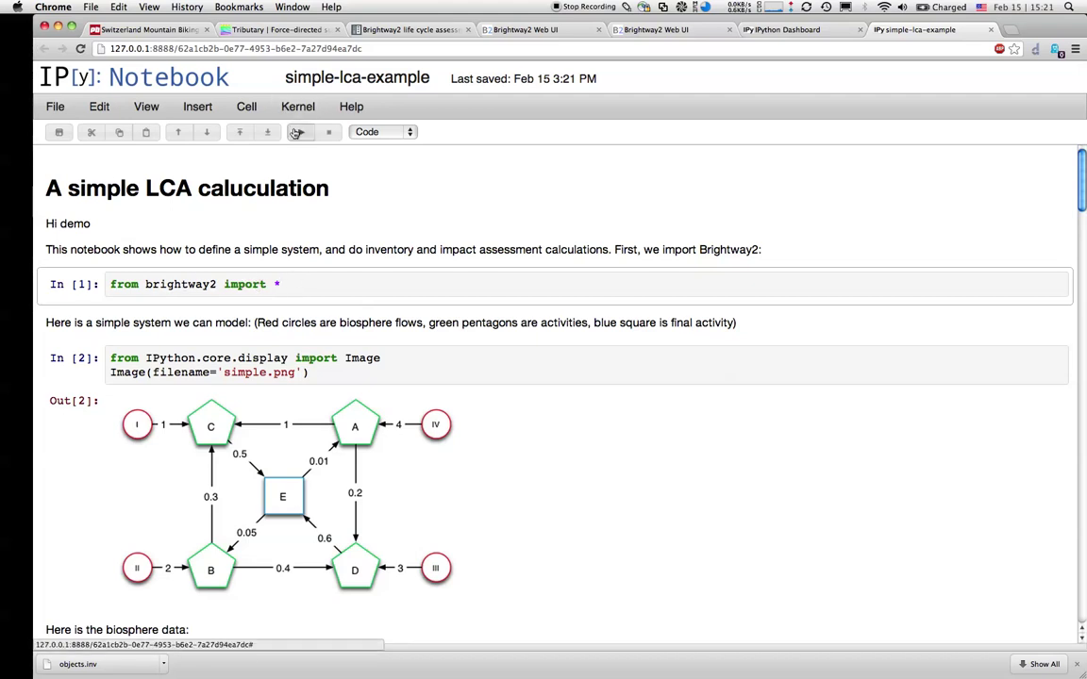
key(Return)
text(print "Hi demo!)
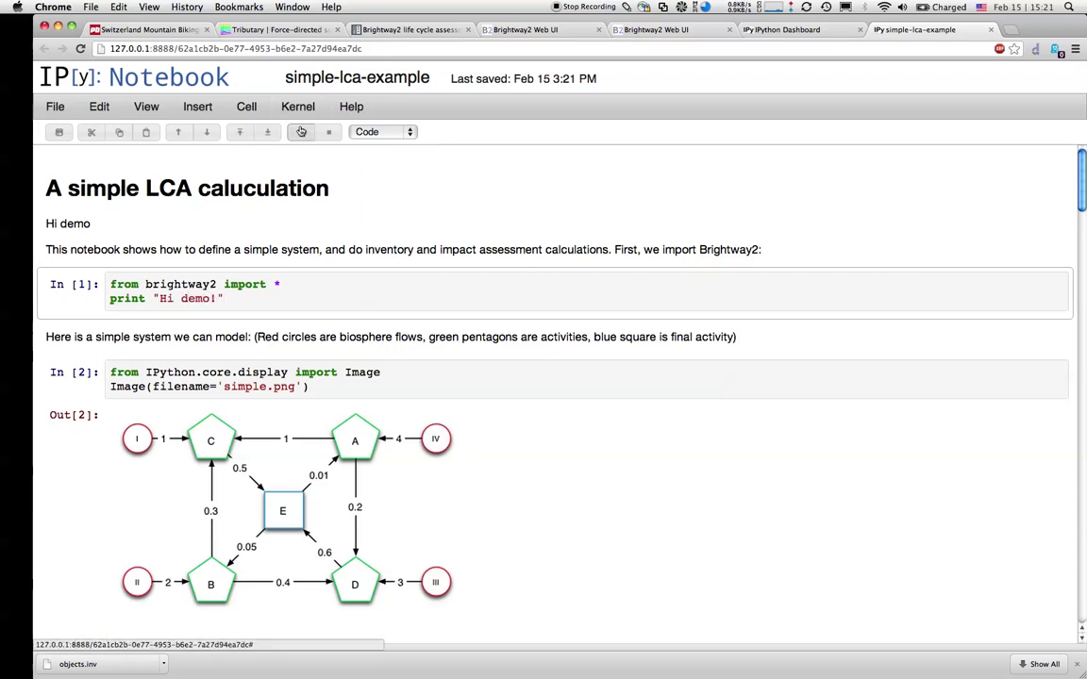
key(shift+Return)
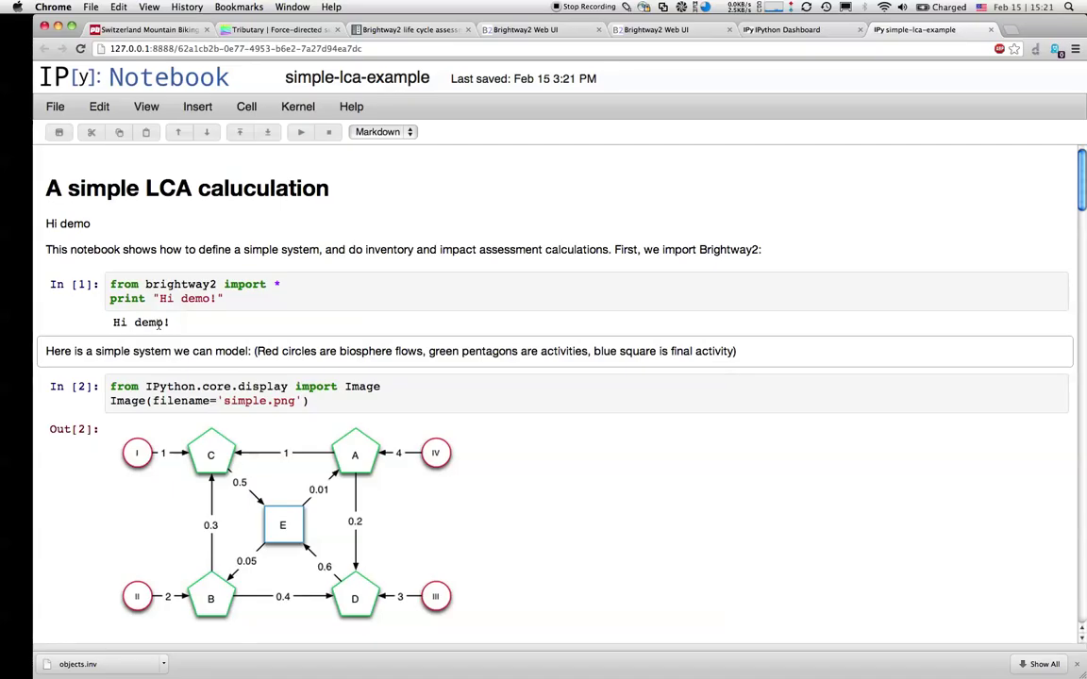
Step: Use Cell > Run All, yielding LCA score 4.85205811378 and an online report link
click(249, 106)
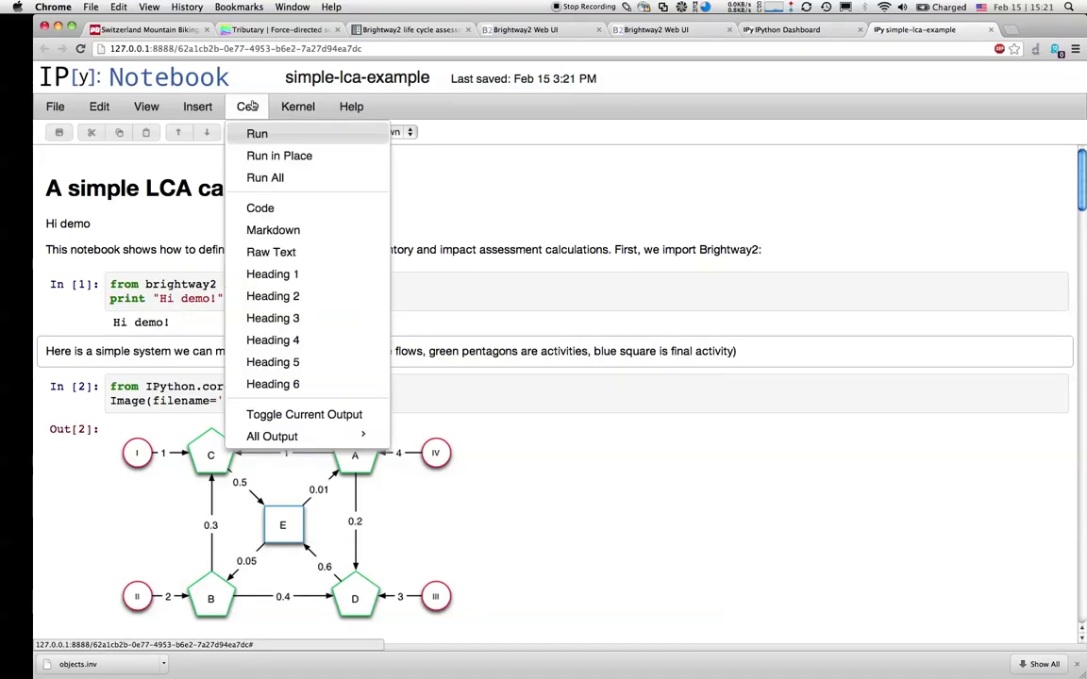
click(264, 177)
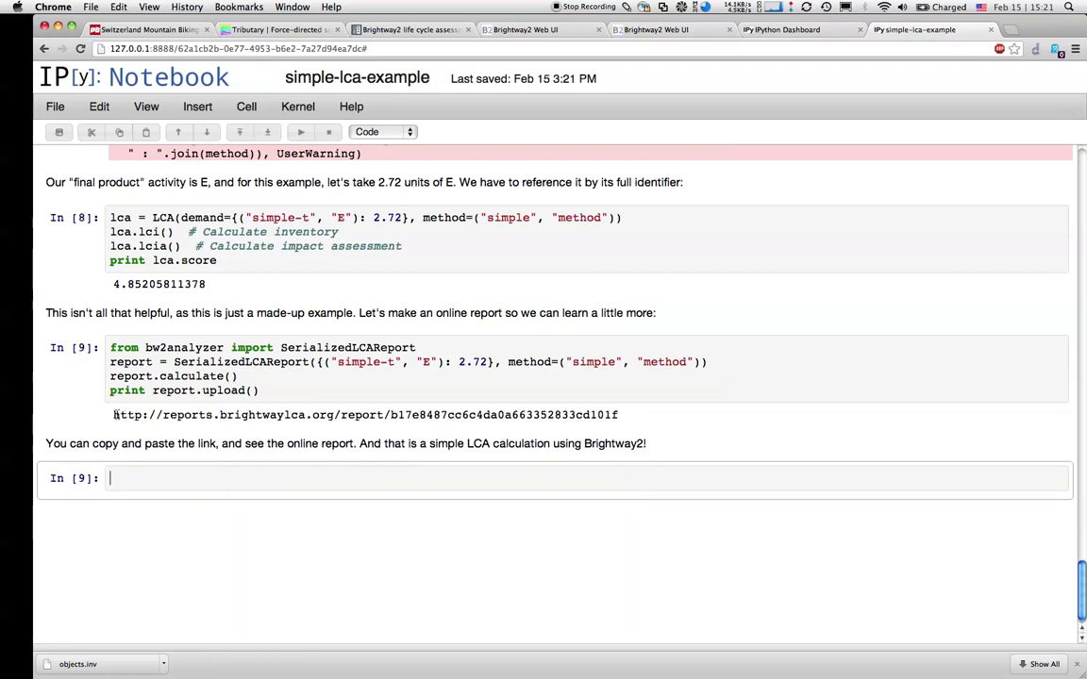
click(112, 416)
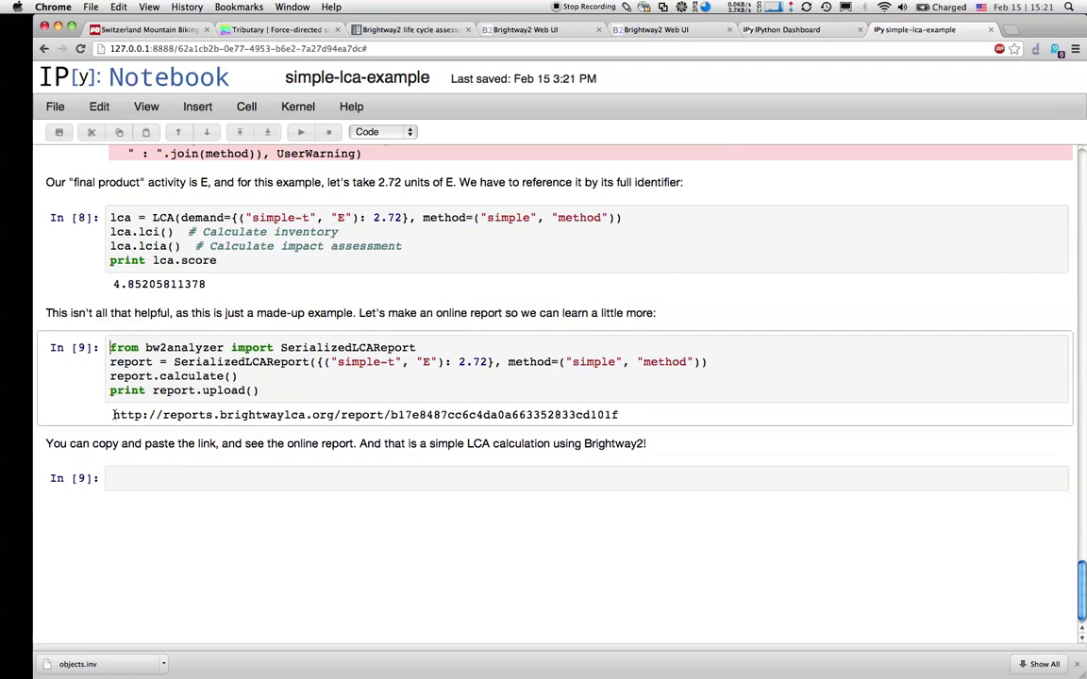
triple_click(338, 415)
key(ctrl+c)
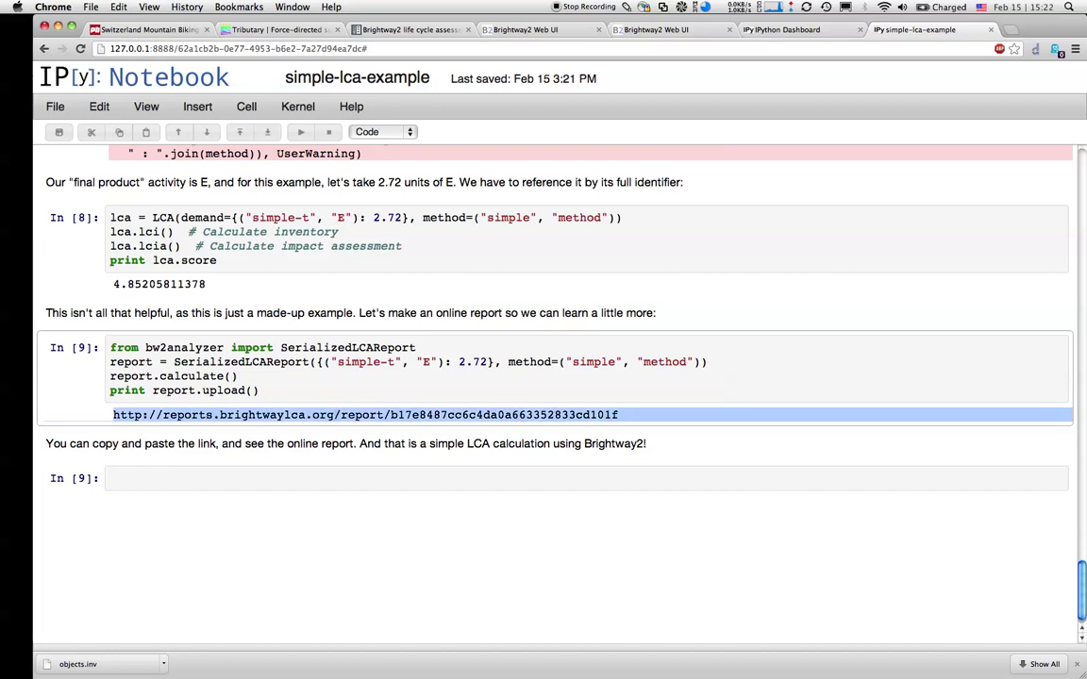
key(ctrl+t)
key(ctrl+v)
key(Return)
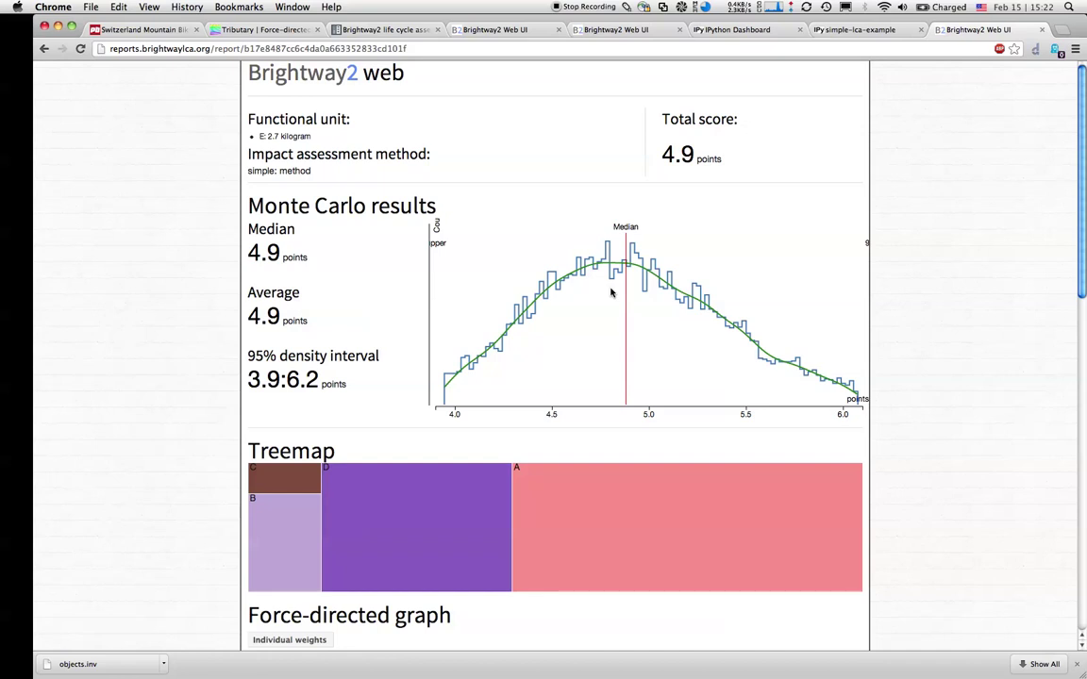
key(ctrl+w)
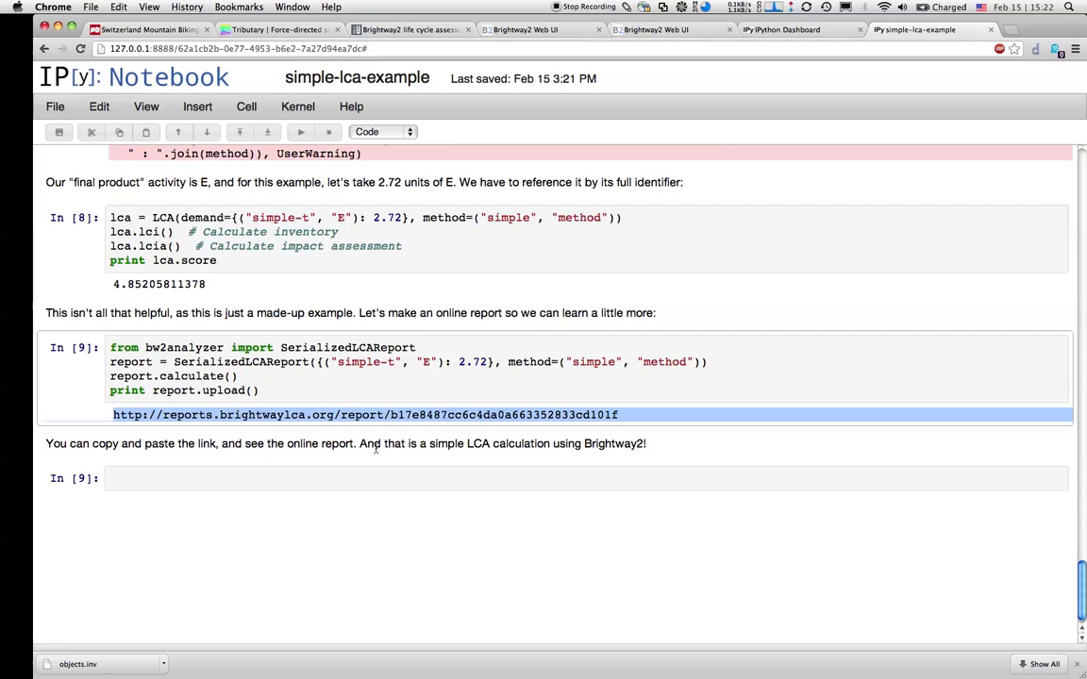
Step: Scroll past the technosphere_data cell to the In [6] cell writing simple-b and simple-t
scroll(376, 450, up, 20)
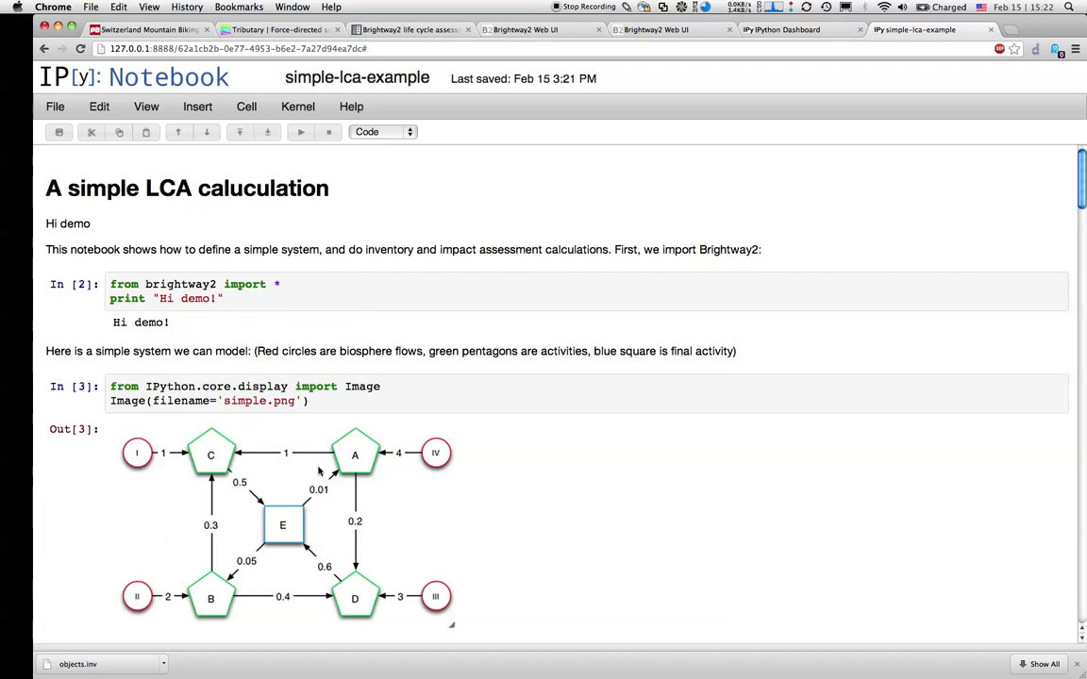
scroll(288, 425, down, 3)
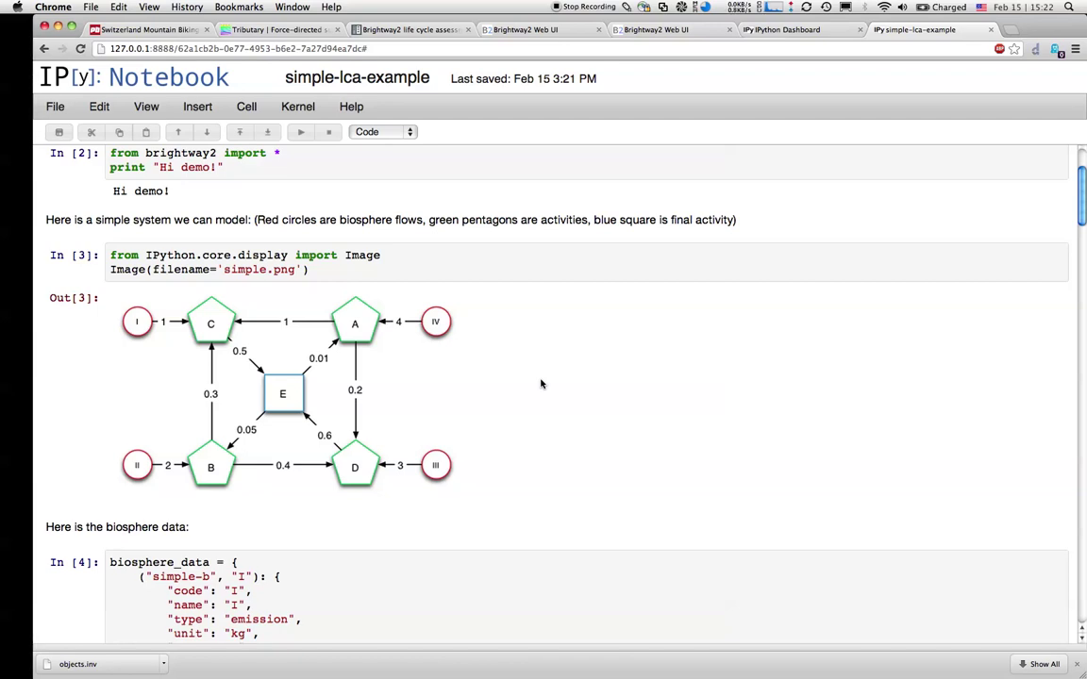
scroll(541, 384, down, 4)
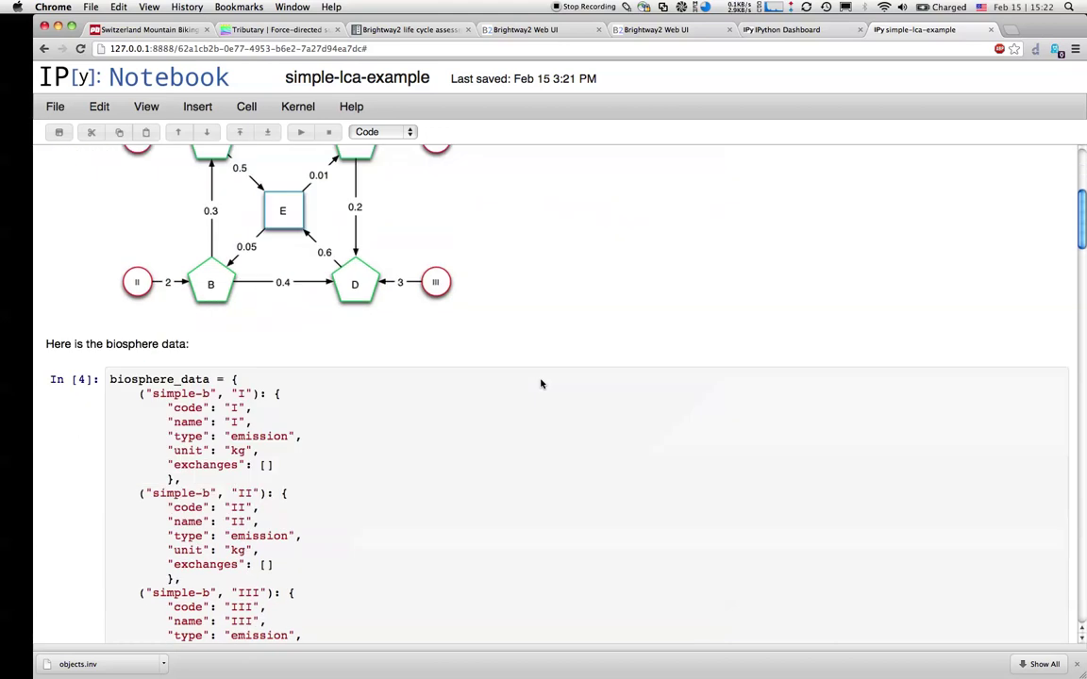
scroll(374, 406, down, 20)
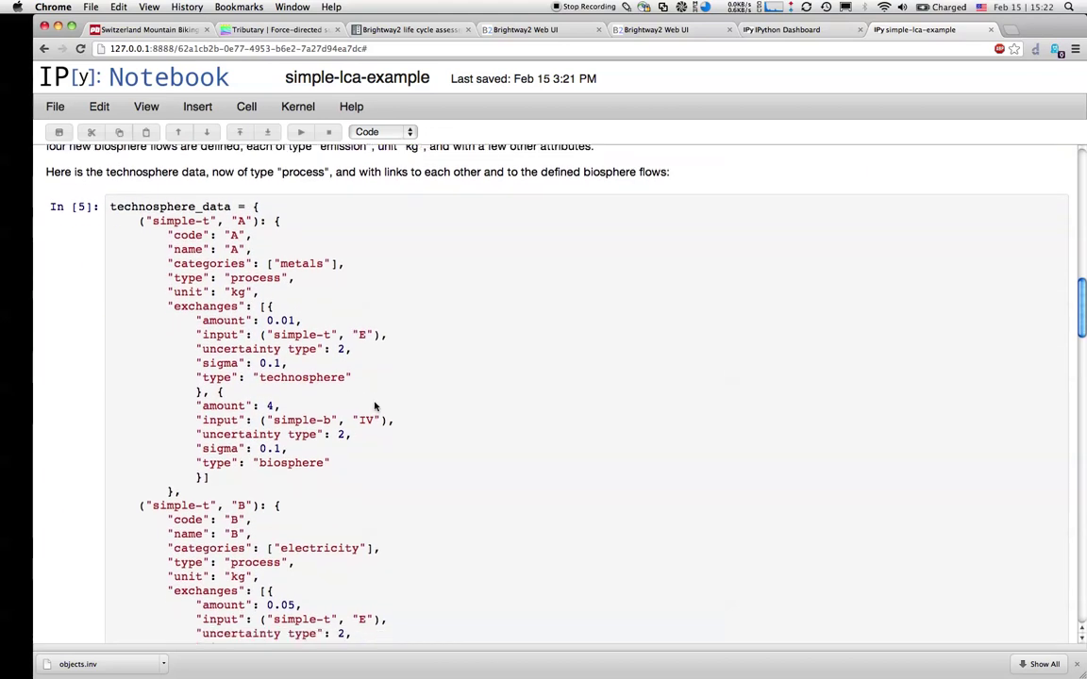
scroll(375, 407, down, 10)
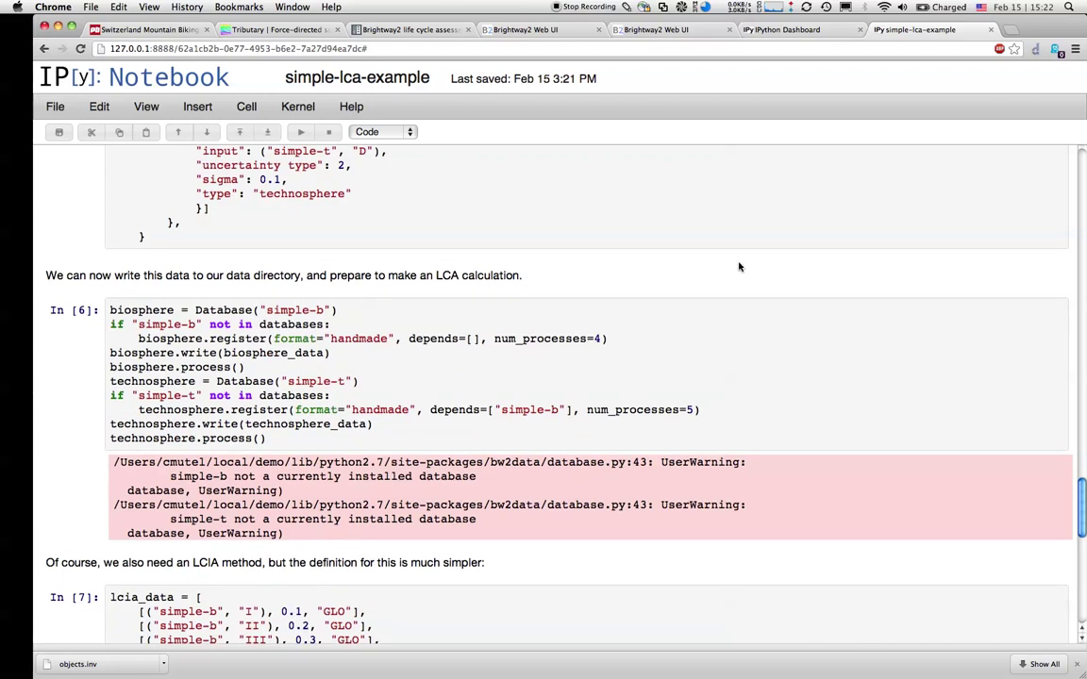
Step: Open the lcia-correlation notebook from the dashboard and scroll through its code cells
click(782, 32)
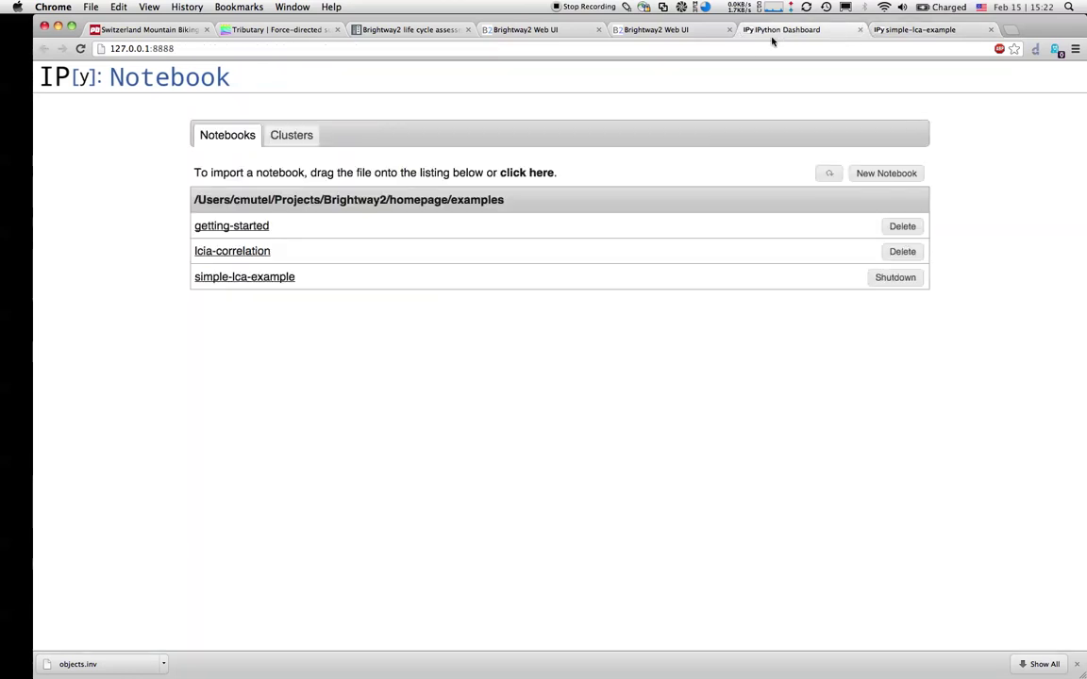
click(241, 252)
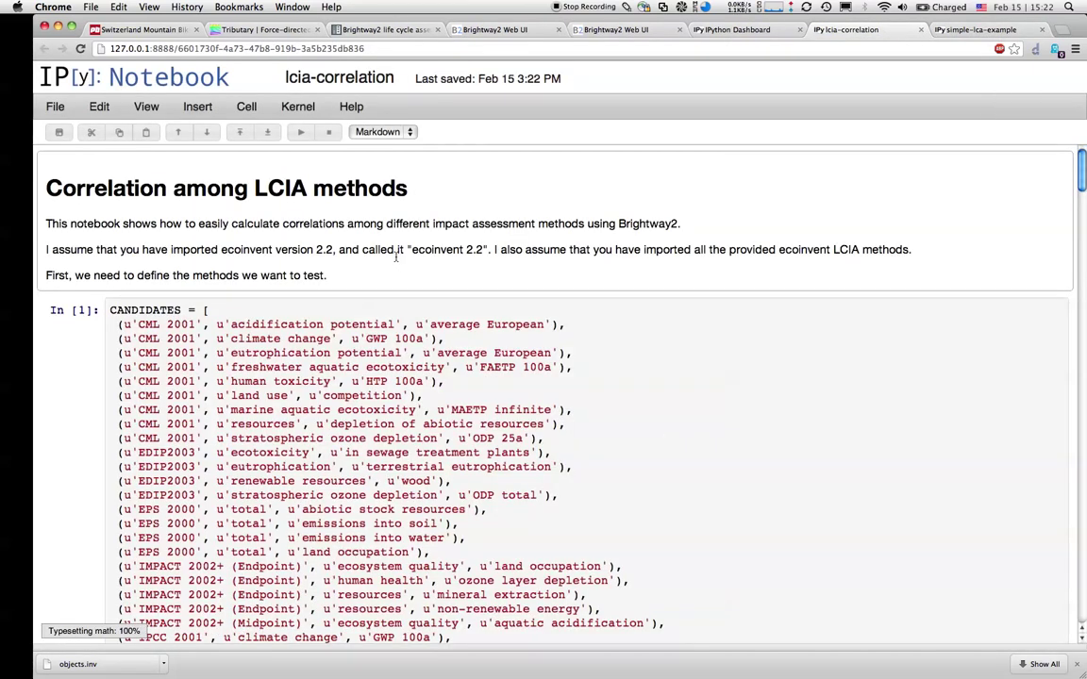
scroll(397, 257, down, 15)
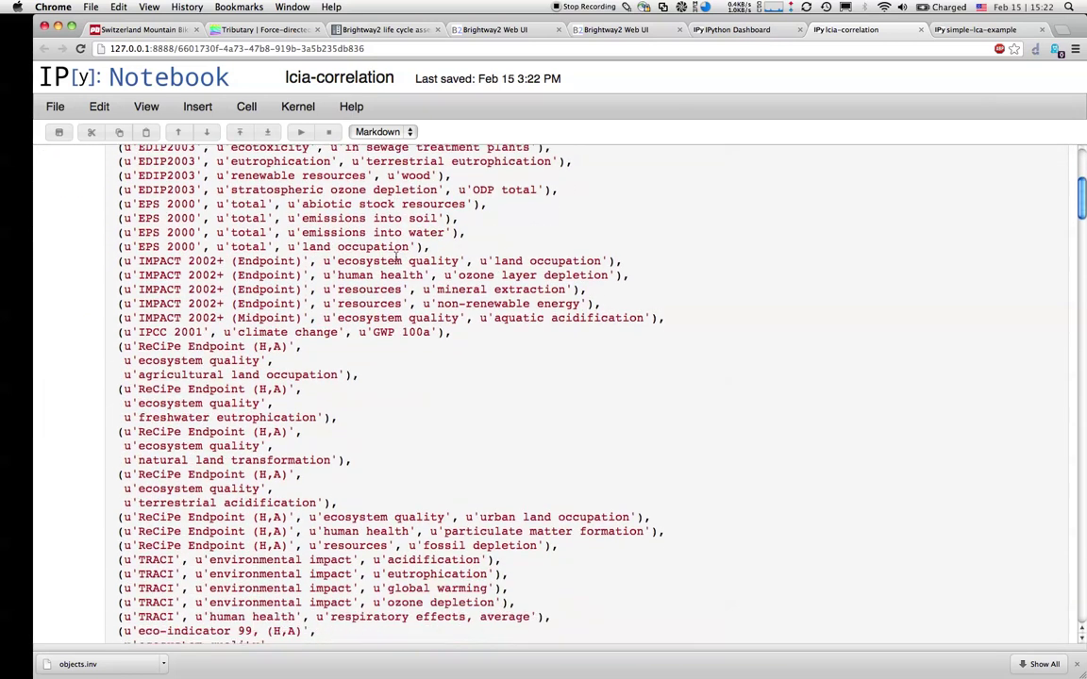
scroll(397, 257, down, 3)
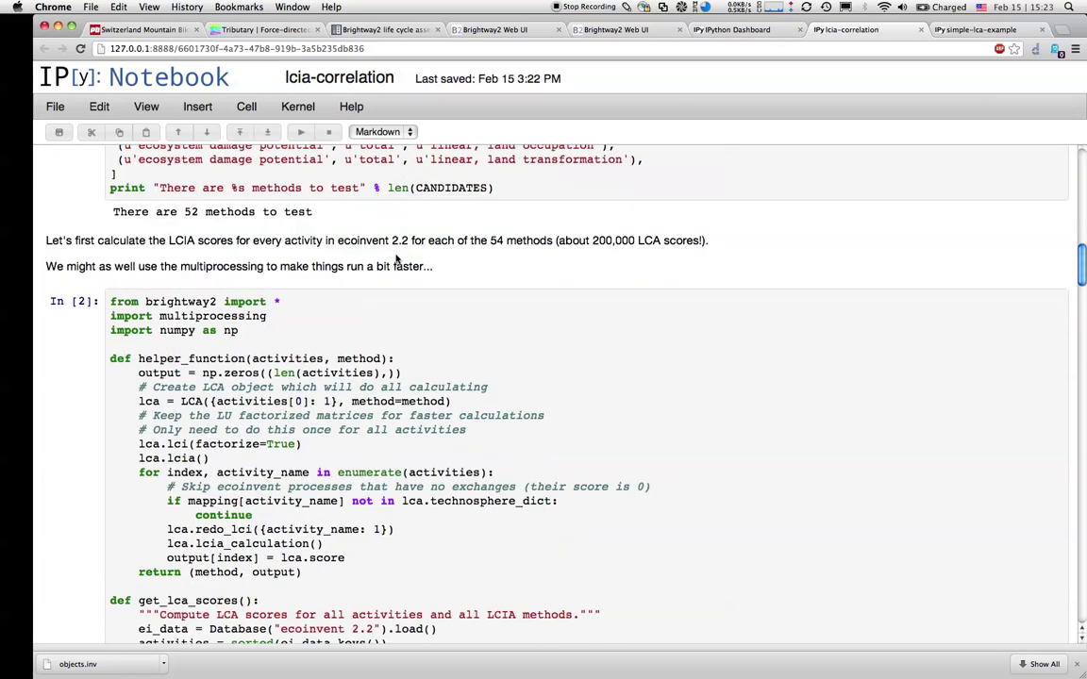
scroll(396, 257, down, 10)
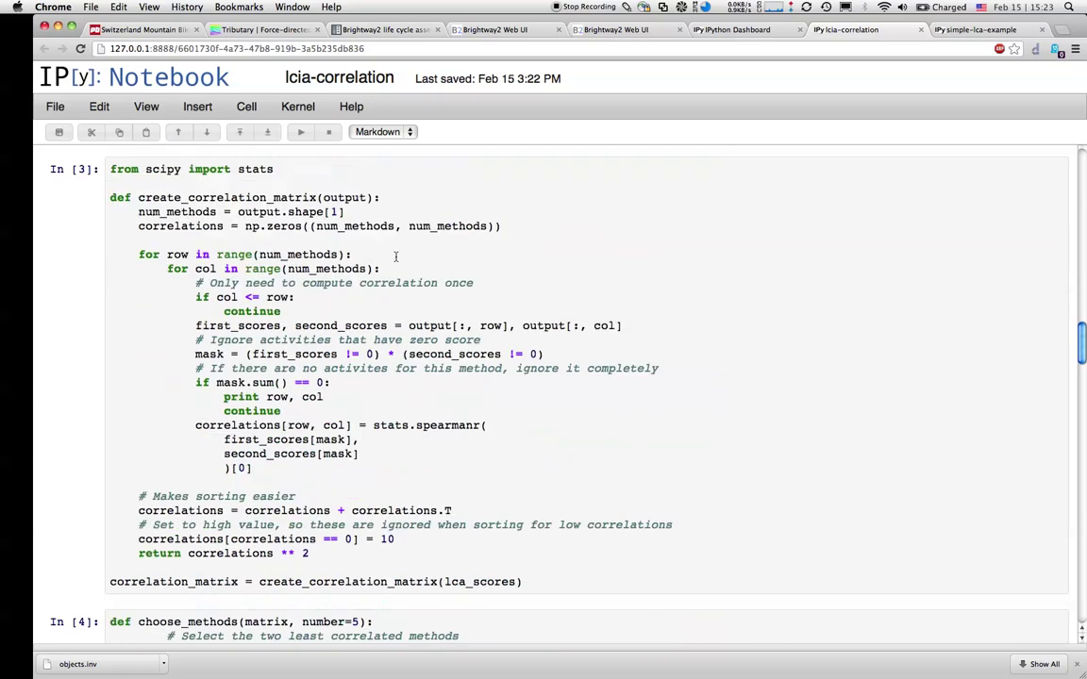
scroll(396, 258, down, 15)
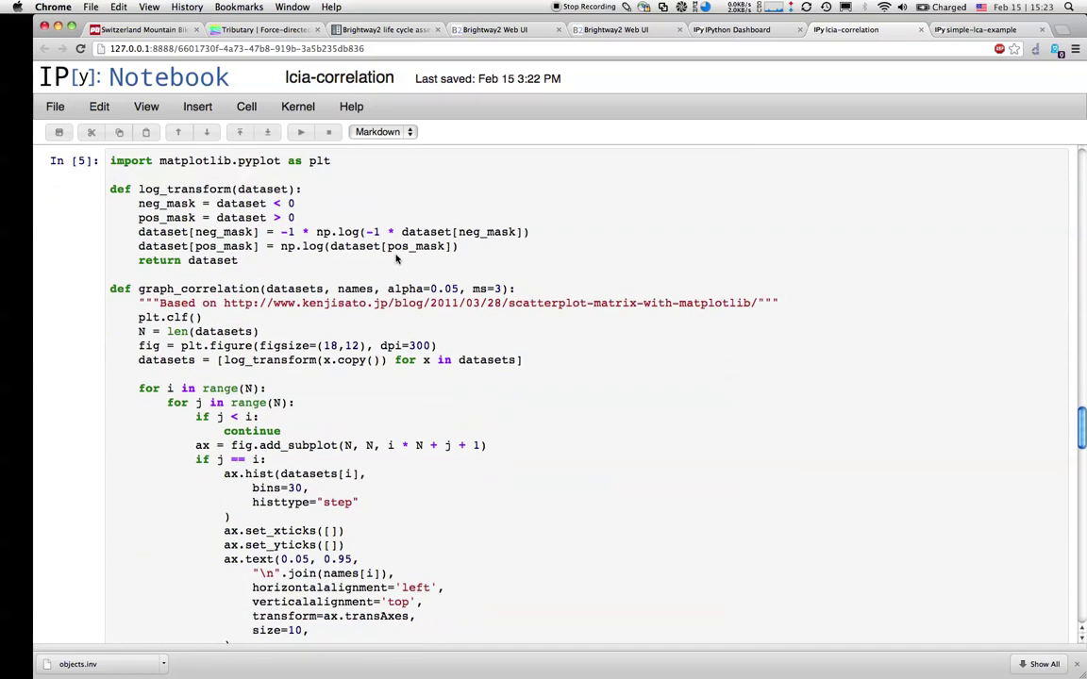
scroll(396, 257, down, 10)
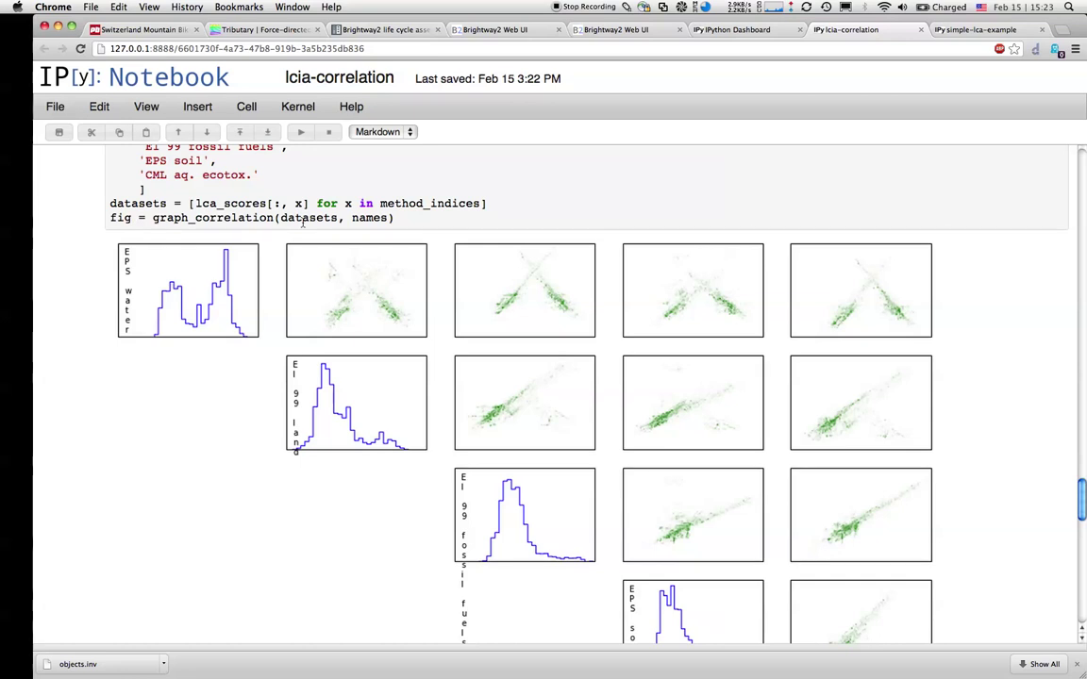
scroll(563, 381, down, 5)
scroll(563, 383, down, 2)
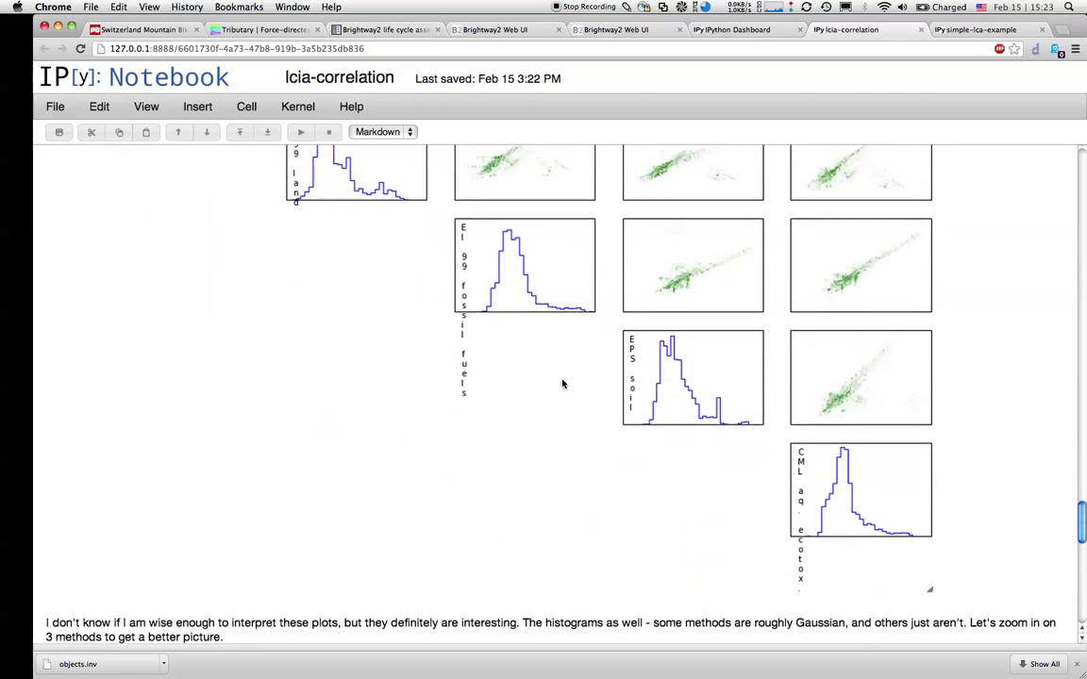
scroll(563, 383, up, 5)
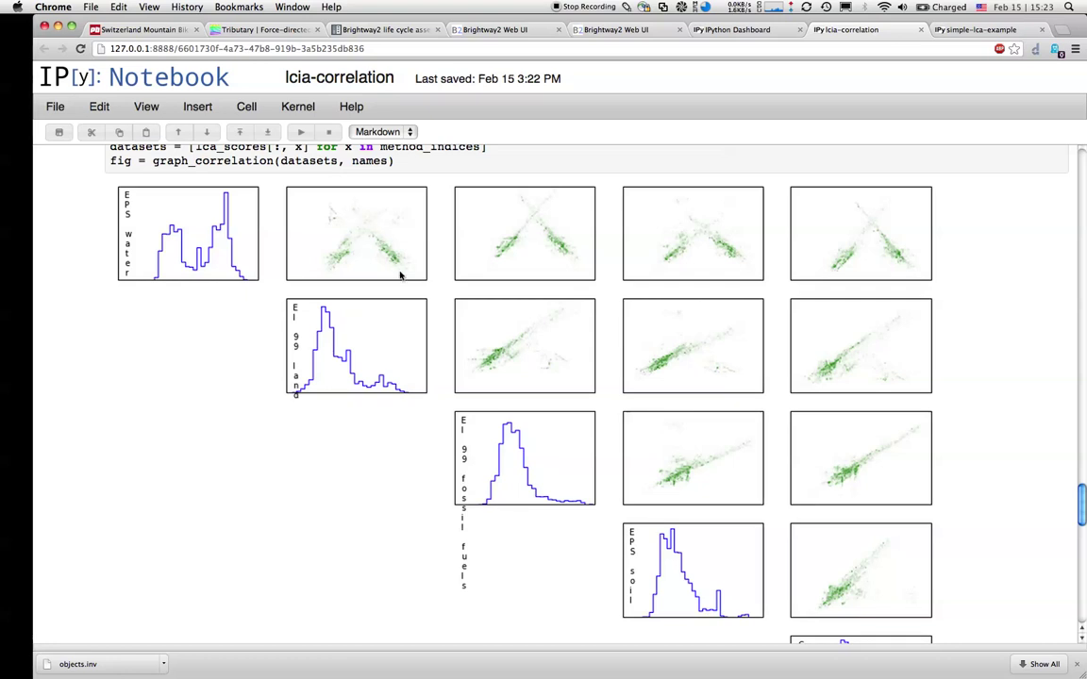
scroll(400, 275, down, 7)
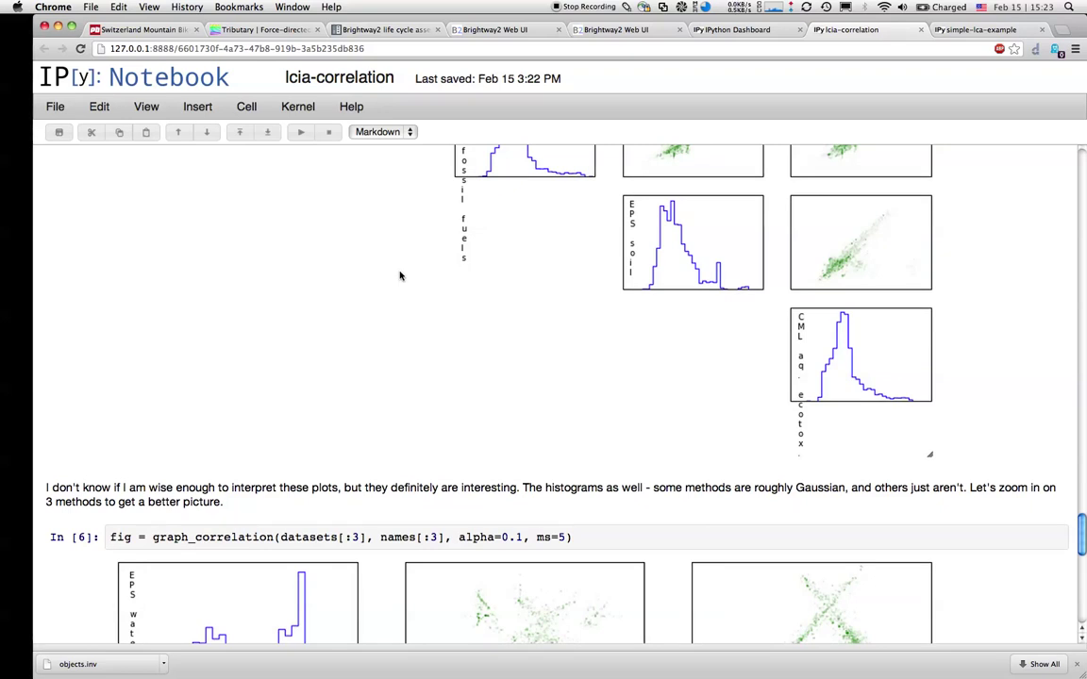
scroll(500, 355, down, 5)
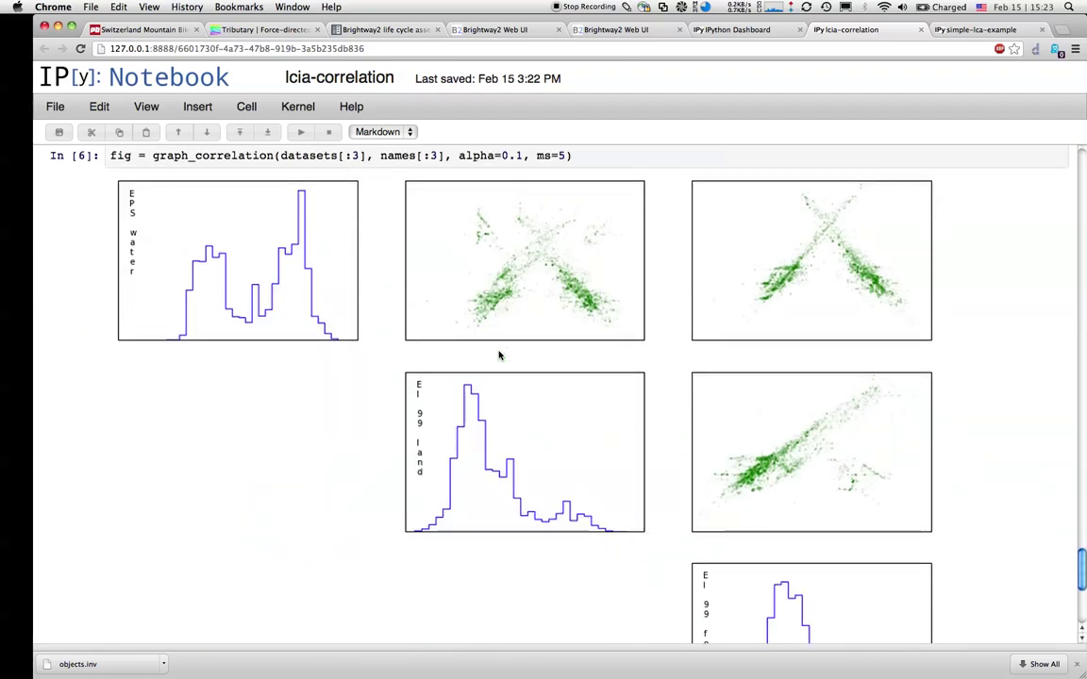
scroll(500, 356, up, 2)
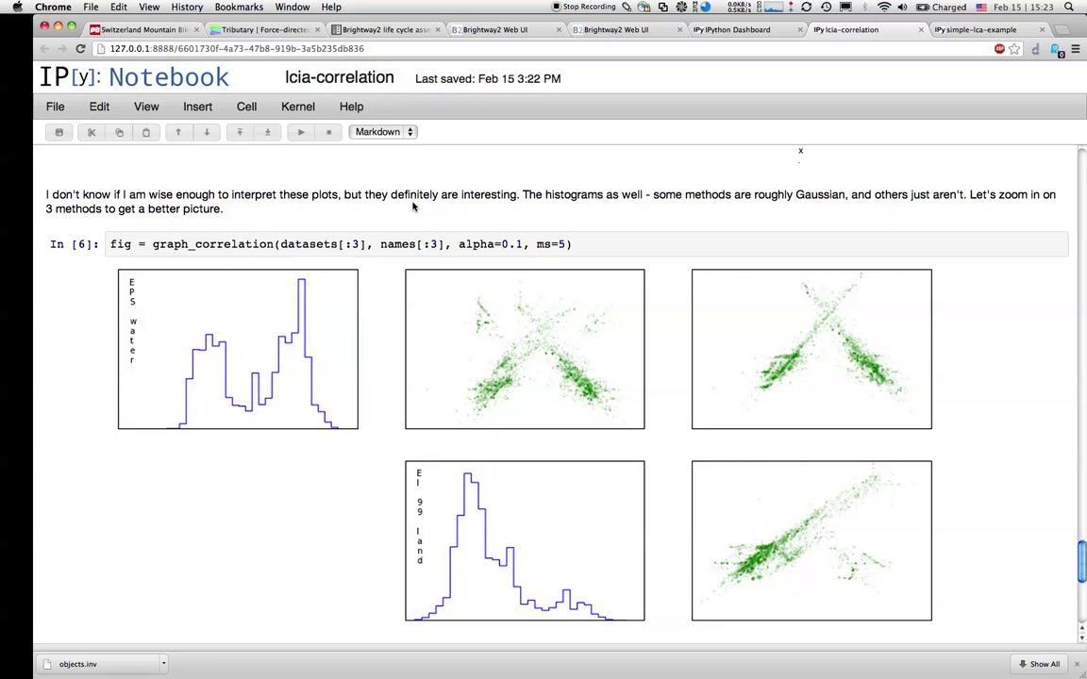
Step: Shut down the running notebook server in iTerm, confirming with y
key(super+Tab)
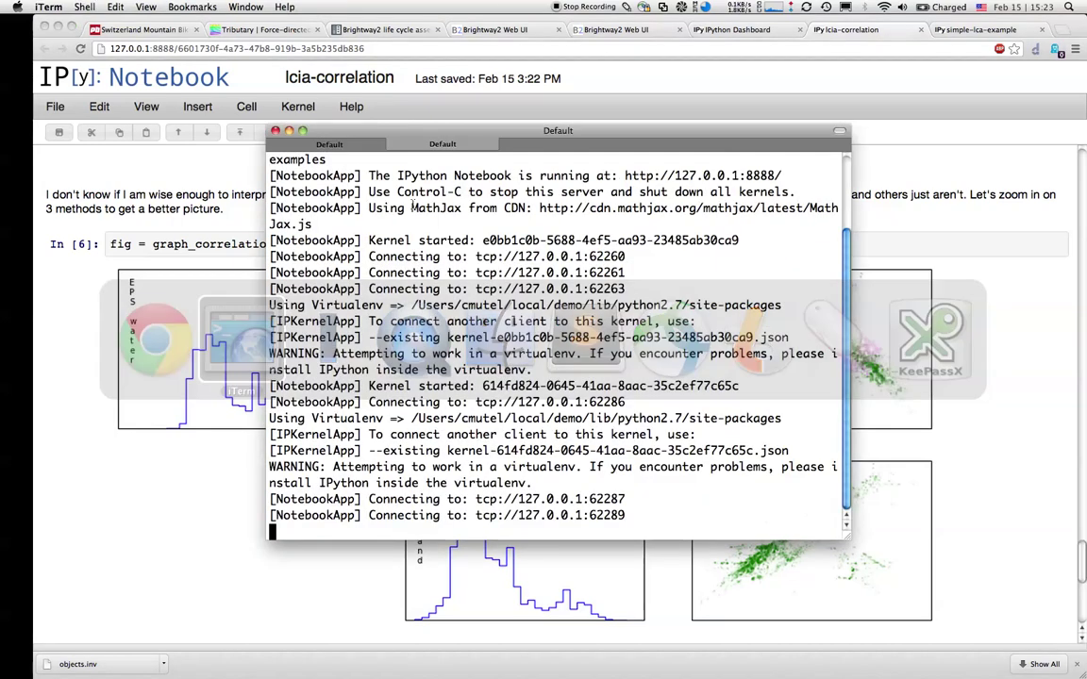
key(ctrl+c)
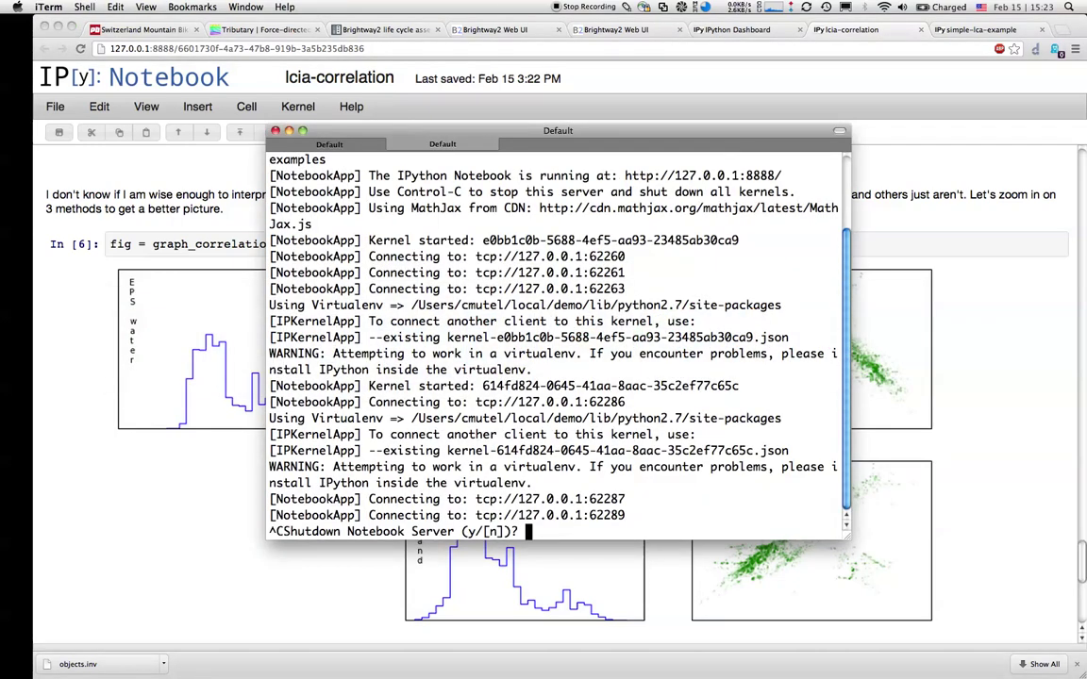
text(y)
key(Return)
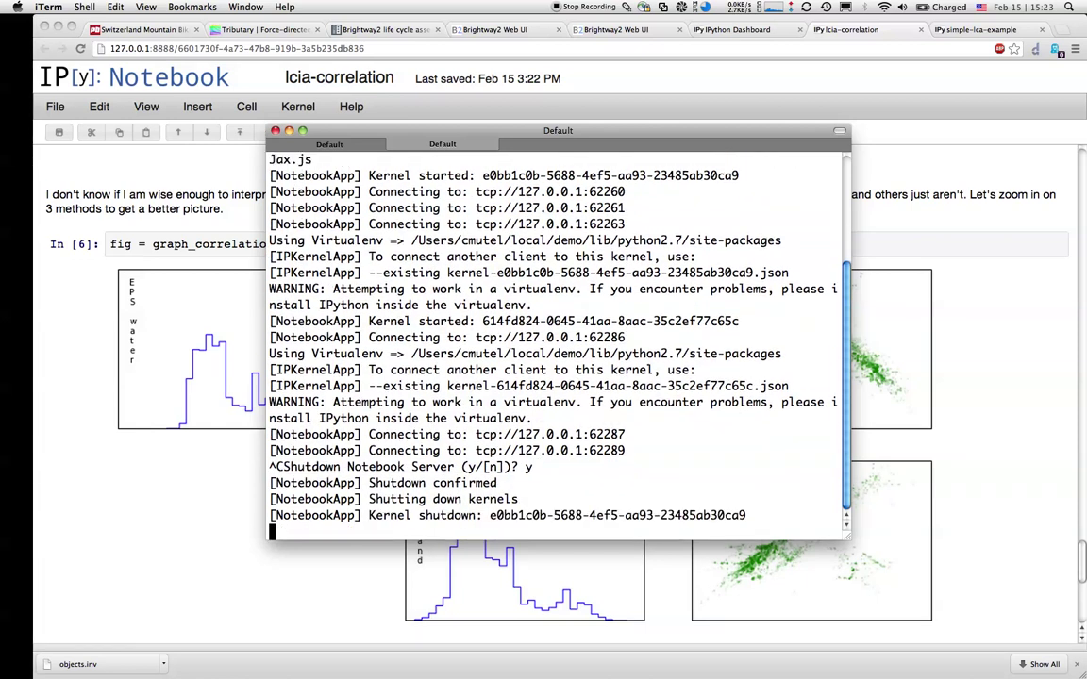
Step: Start IPython and run 'from brightway2 import *'
text(ipython)
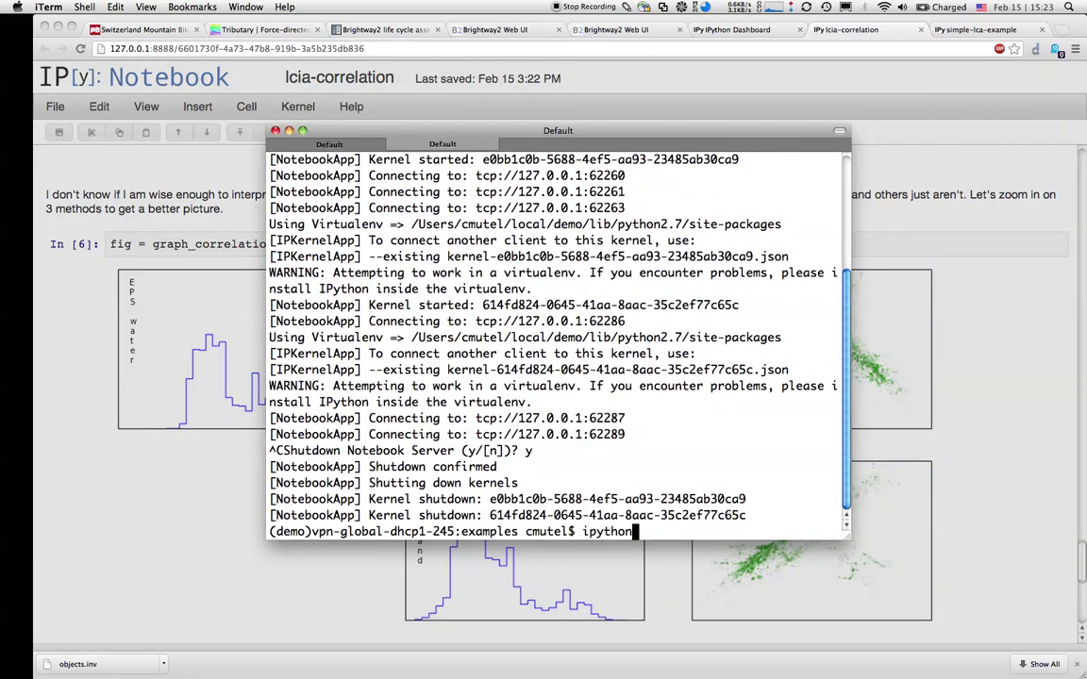
key(Return)
text(form b)
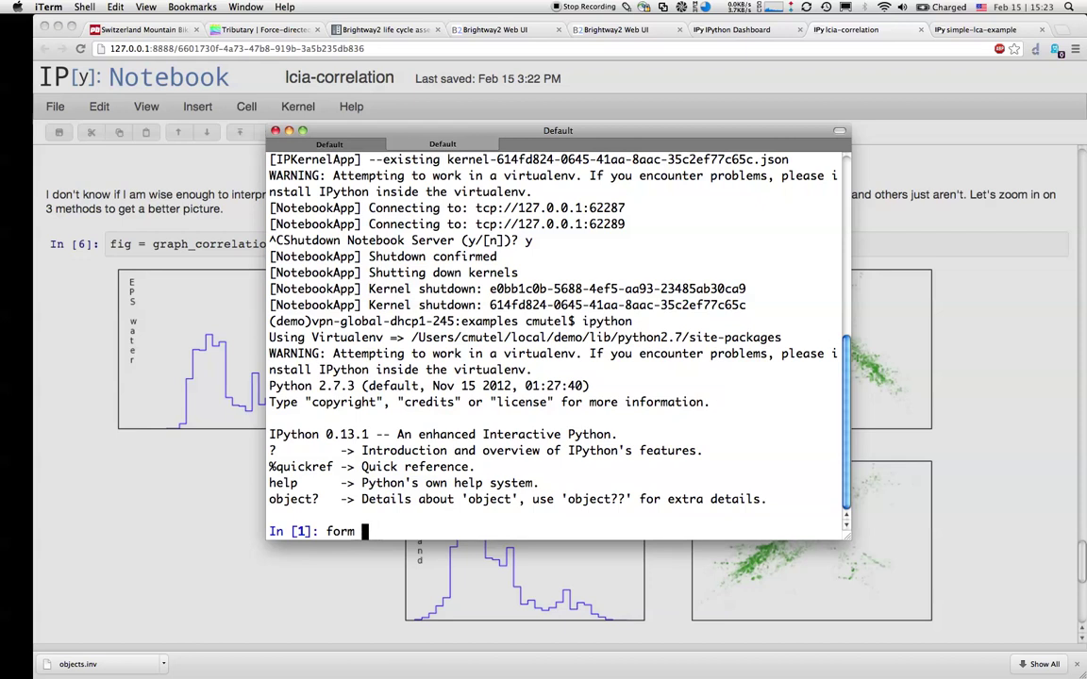
key(BackSpace)
key(BackSpace)
key(BackSpace)
key(BackSpace)
key(BackSpace)
text(from broight)
key(BackSpace)
key(BackSpace)
key(BackSpace)
key(BackSpace)
key(BackSpace)
text(ightway2 import *)
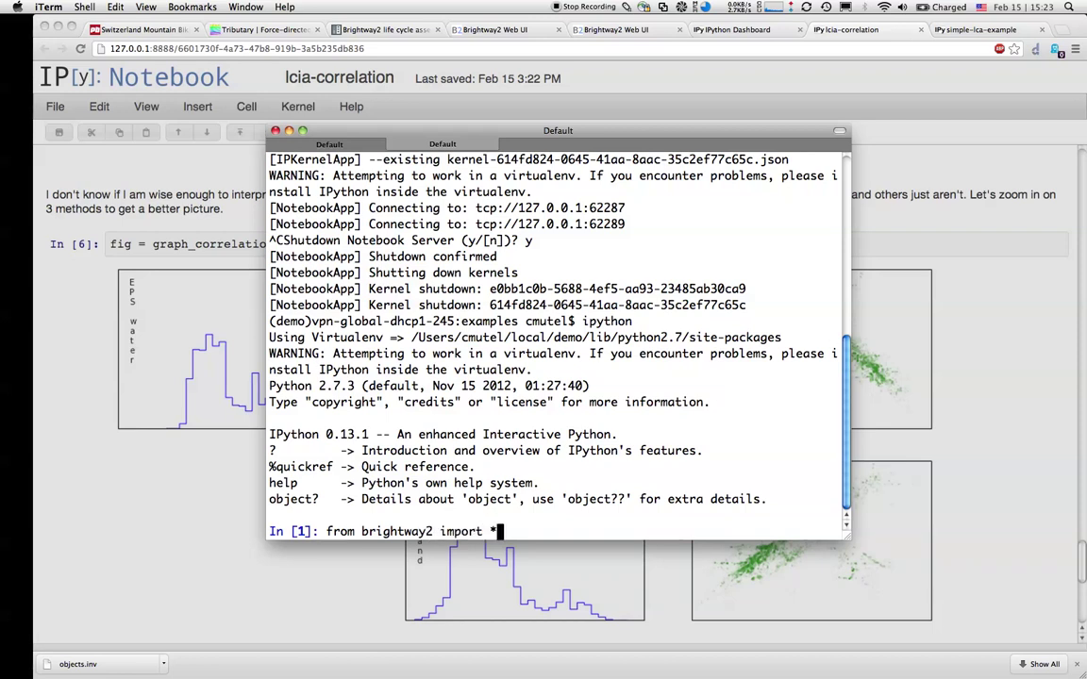
key(Return)
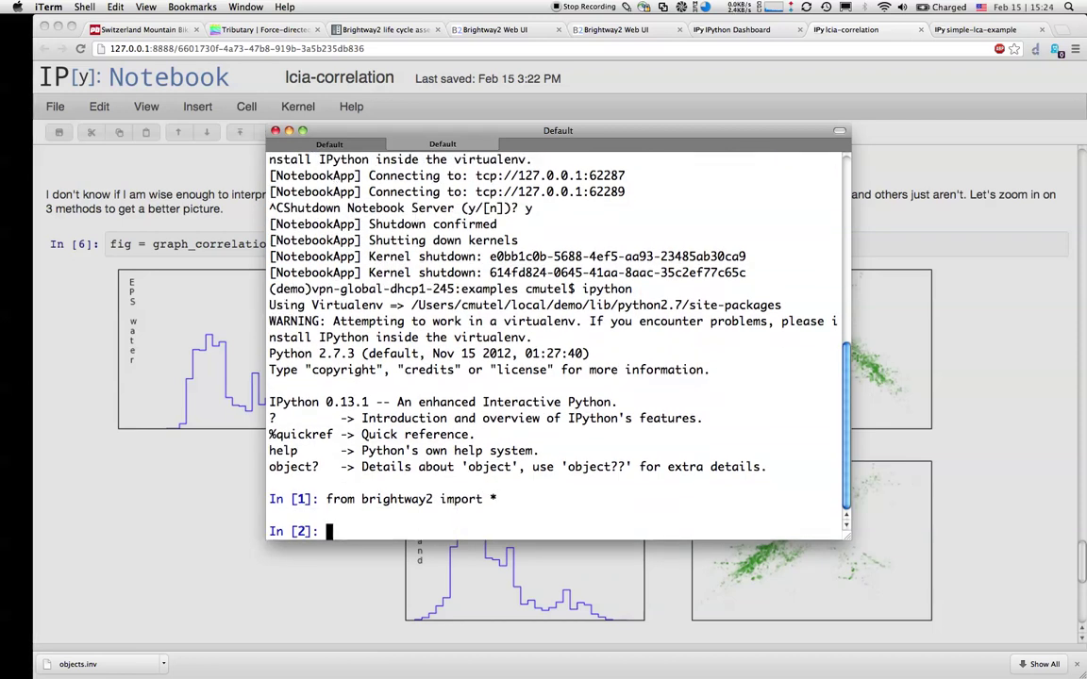
Step: List the databases with databases.list: biosphere, ecoinvent 2.2, simple-b, simple-t
text(databases.list)
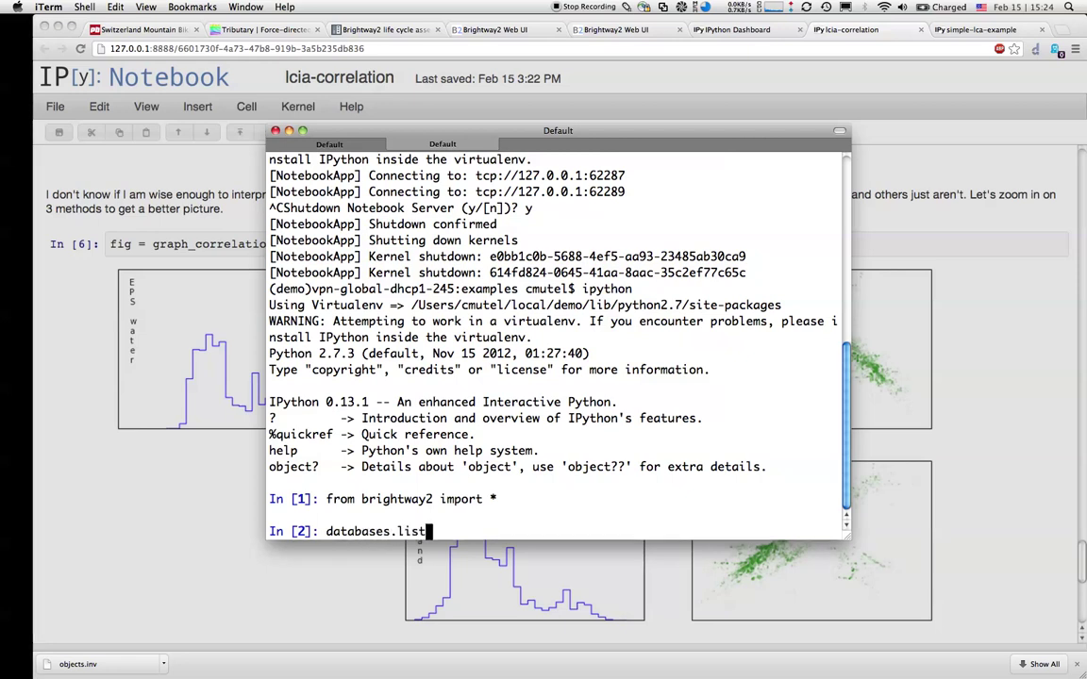
key(Return)
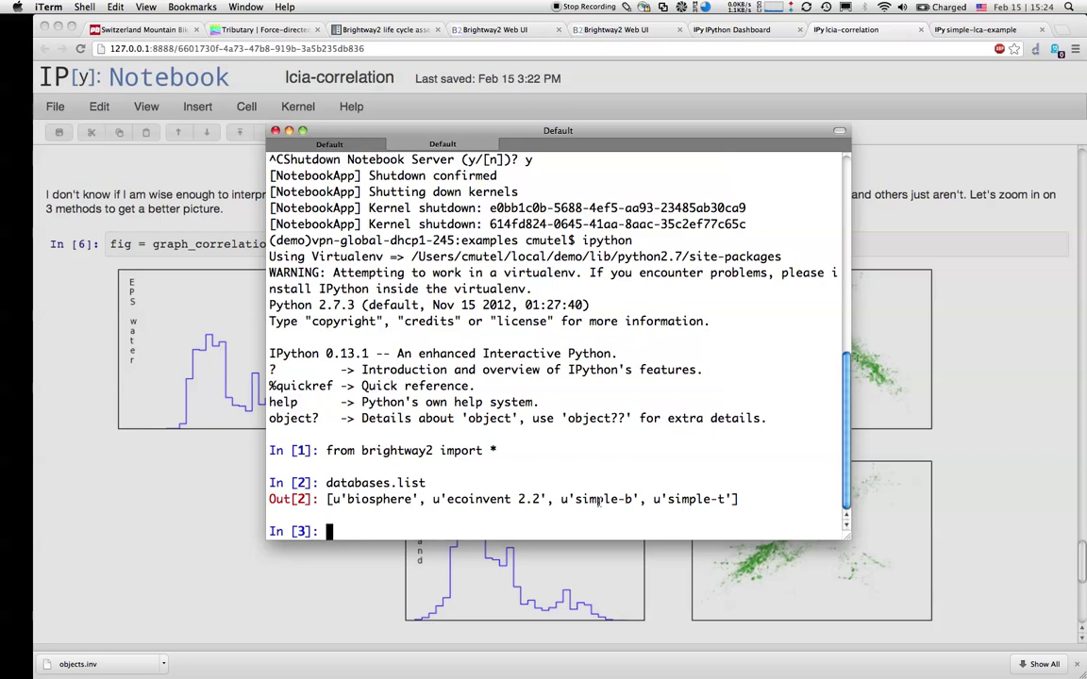
key(super+Tab)
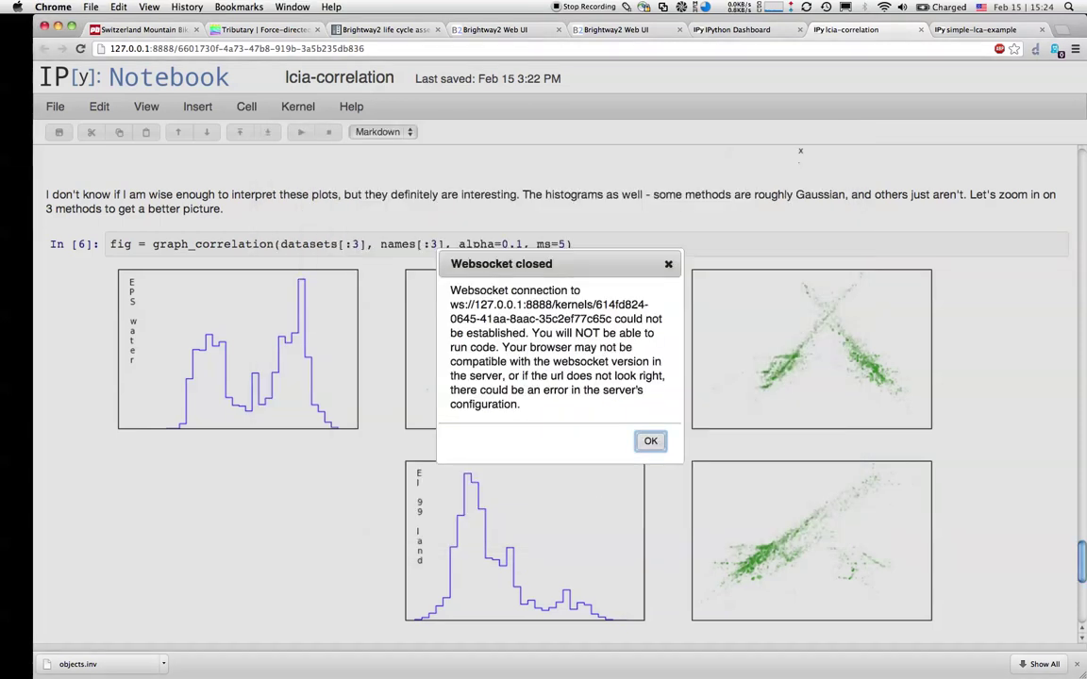
Step: Dismiss the Websocket closed warning and hide Chrome and Activity Monitor
key(Return)
key(super+h)
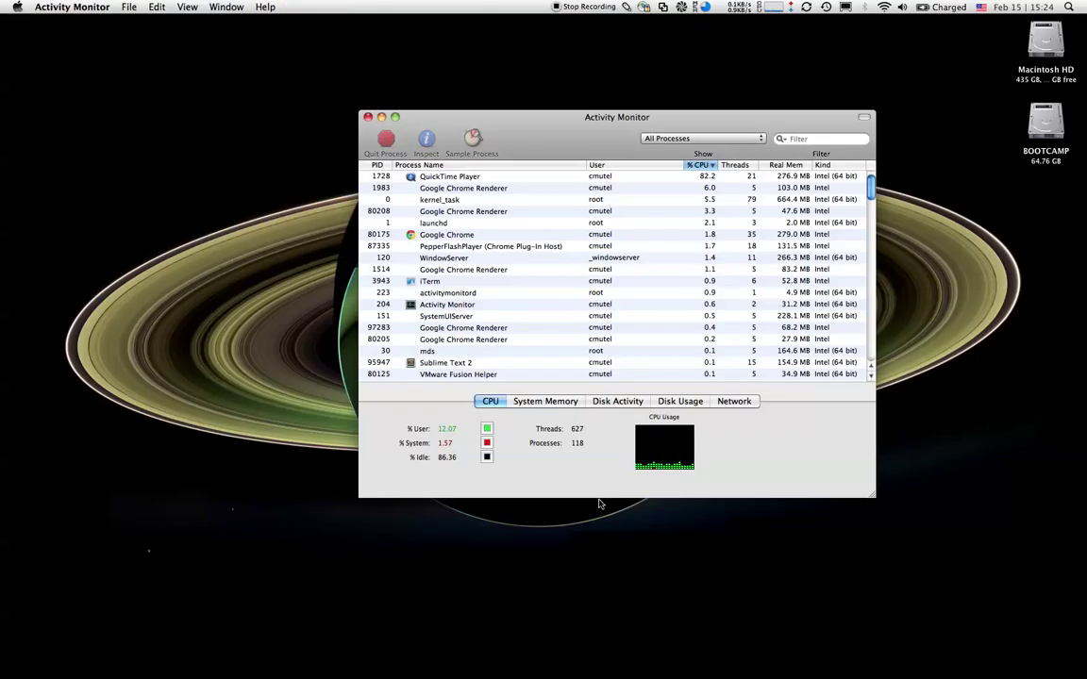
key(super+q)
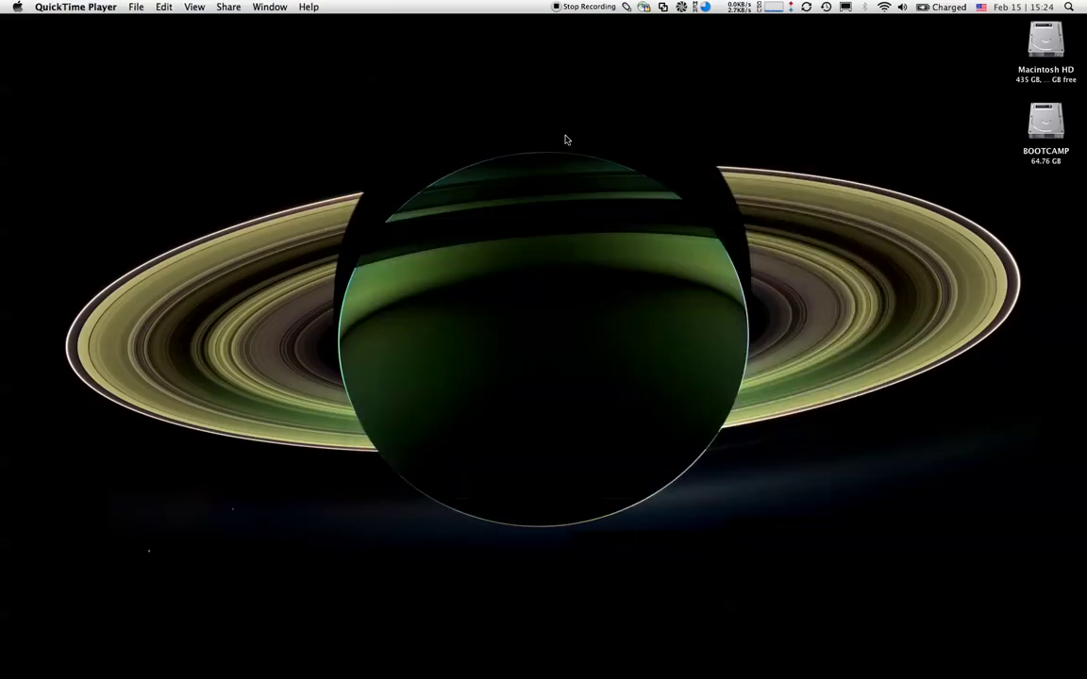